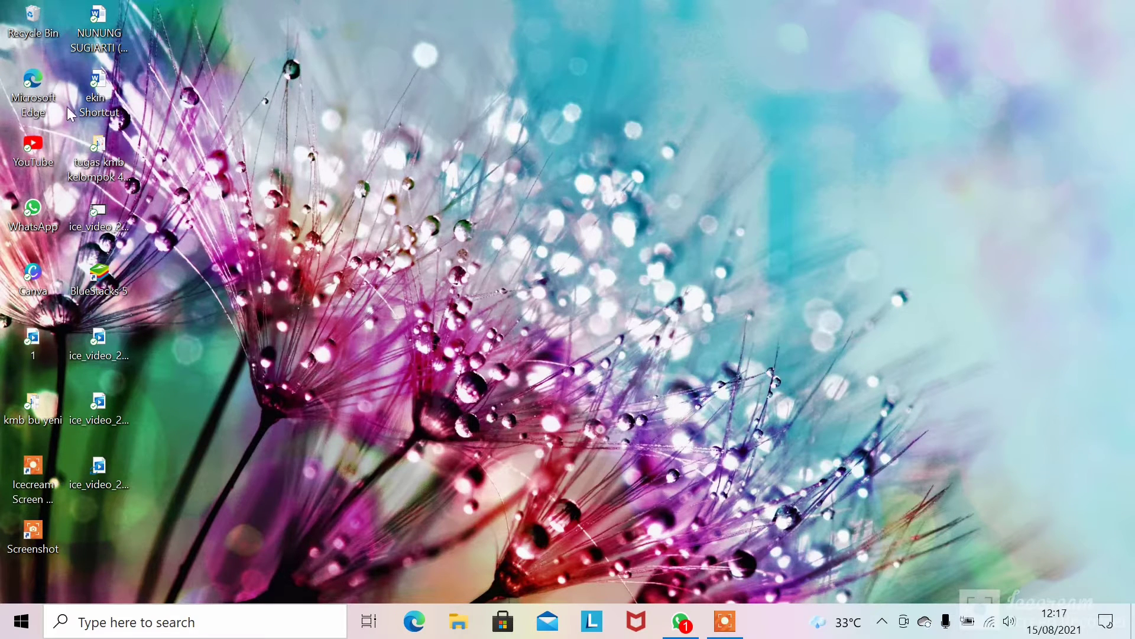
- Launch Edge, search Bing for 'google classroom' and open the Google Classroom sign-in result
double_click(31, 88)
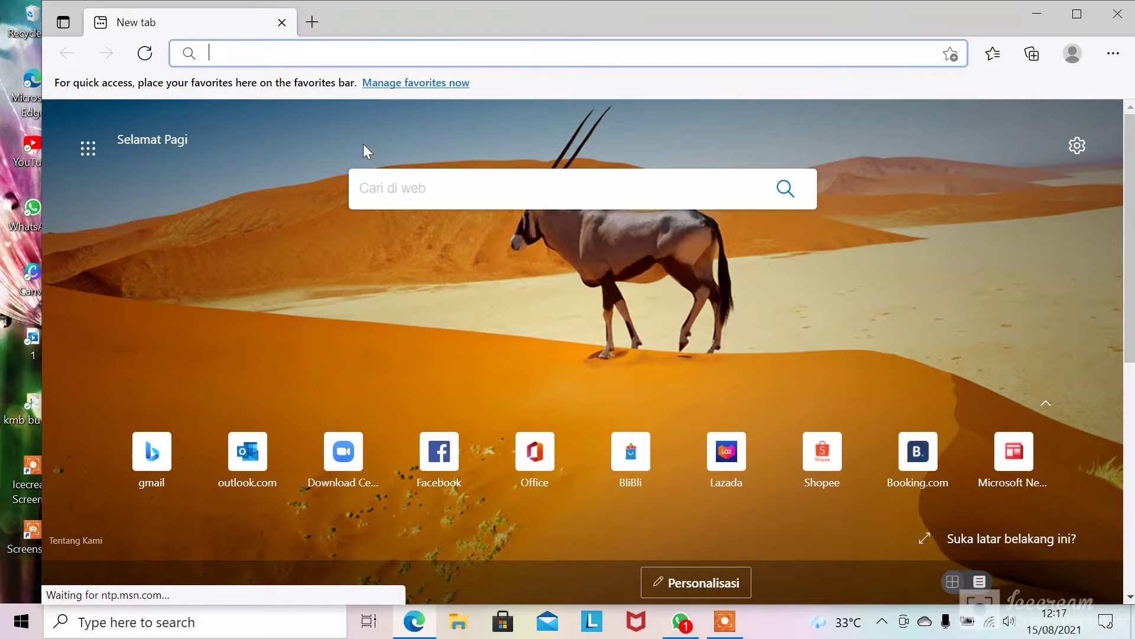
left_click(285, 54)
type("g")
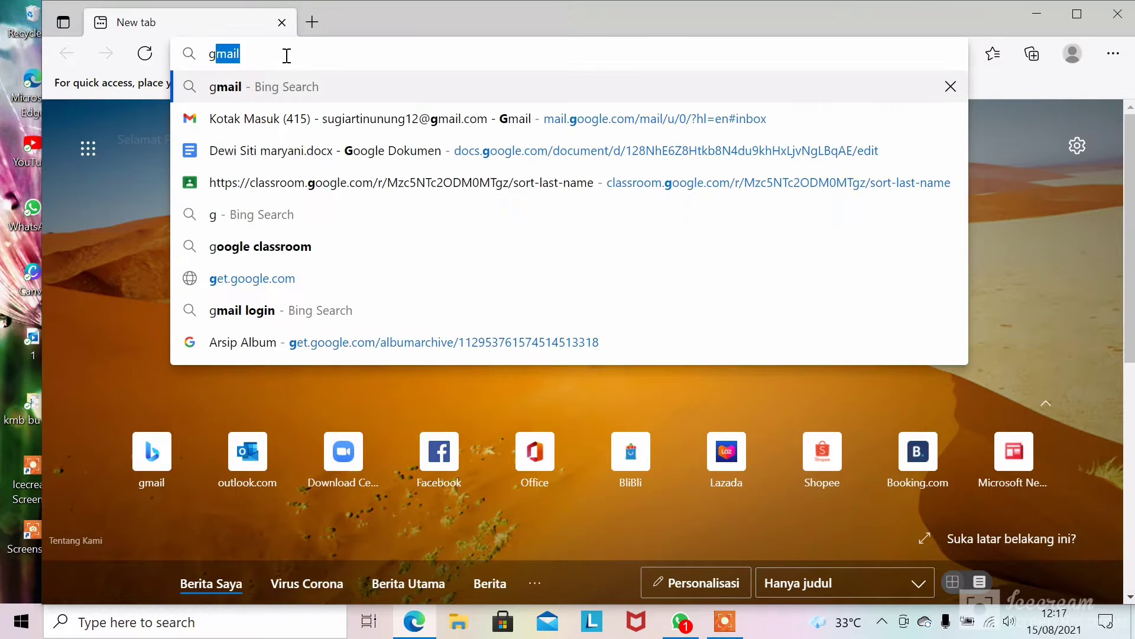
type("oogle")
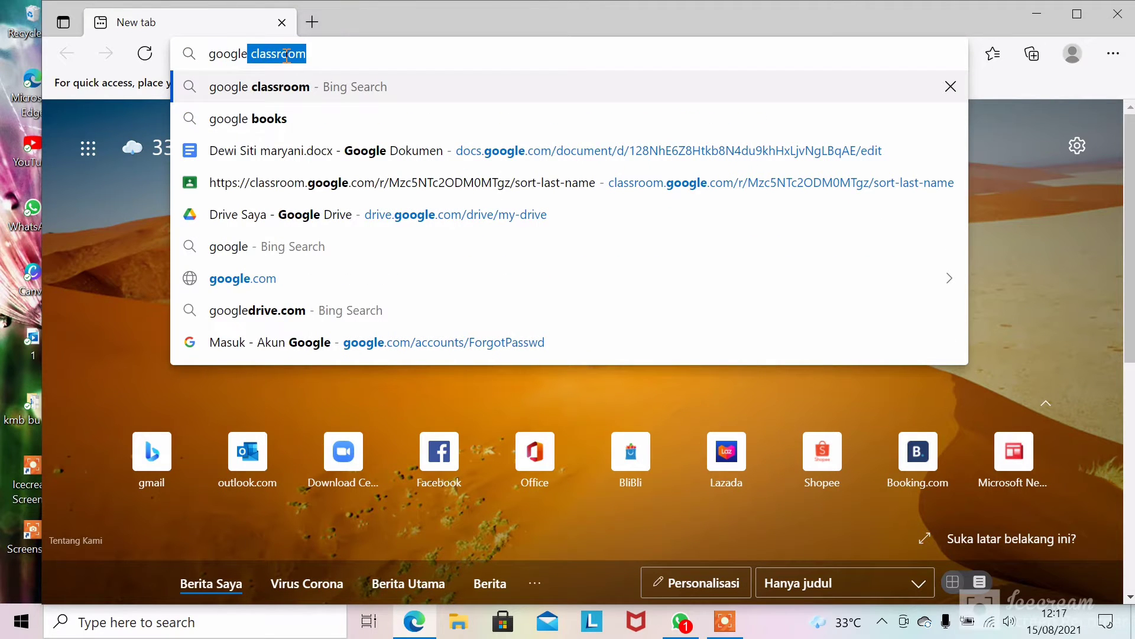
left_click(269, 99)
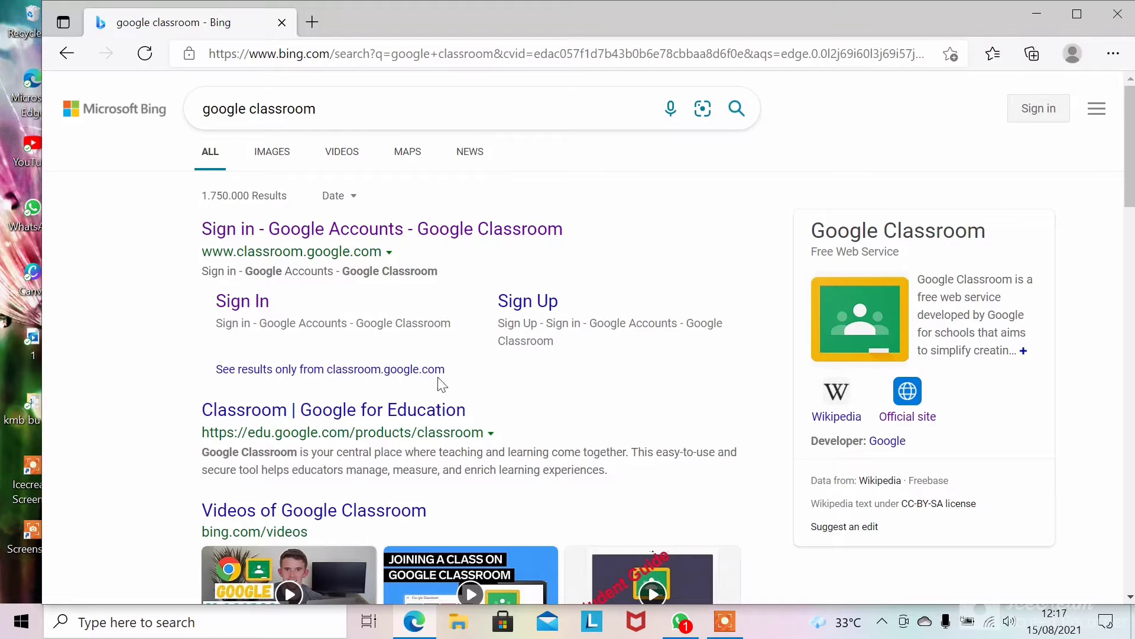
left_click(331, 235)
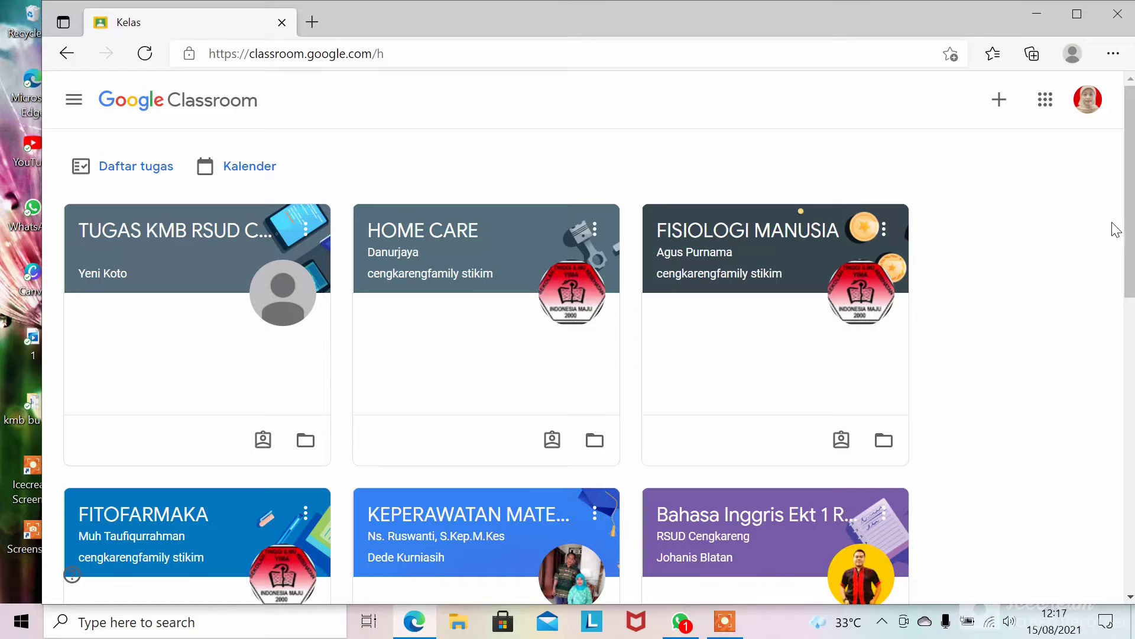
- Choose Buat kelas from the + menu and accept the school-use notice
left_click_drag(1133, 236, 1133, 210)
left_click(999, 100)
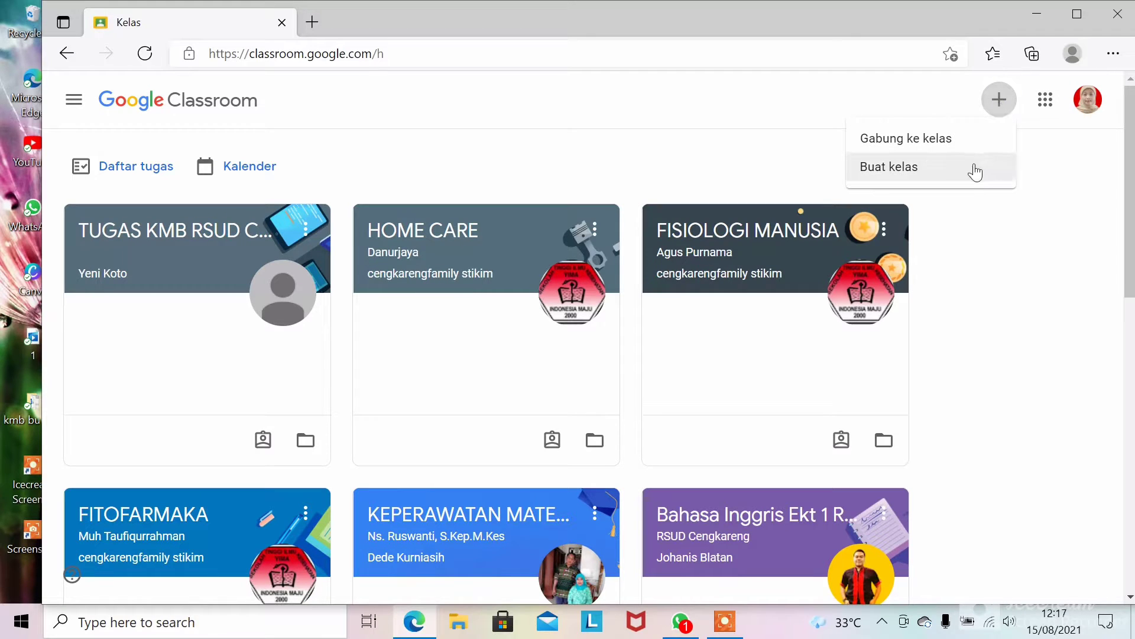
left_click(913, 175)
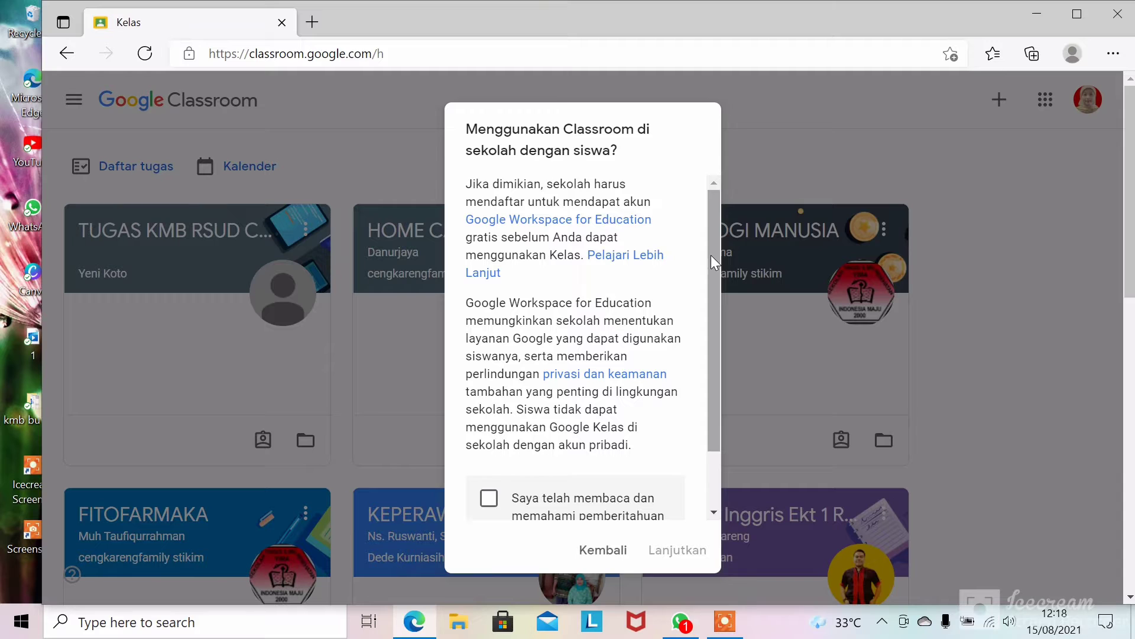
left_click_drag(712, 251, 713, 346)
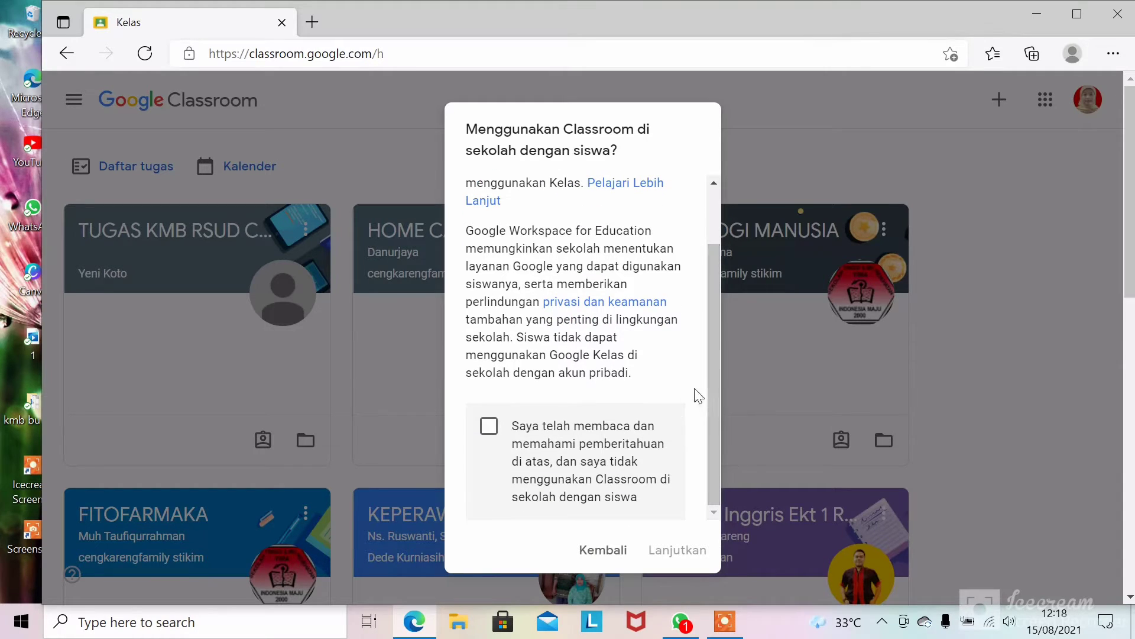
left_click(489, 426)
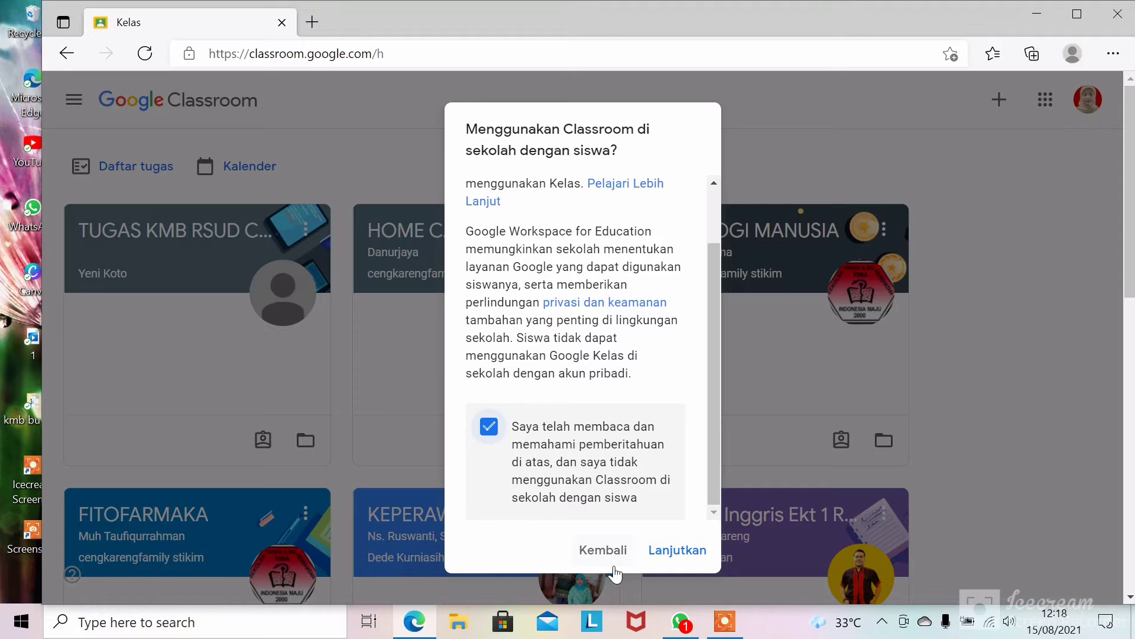
left_click(687, 558)
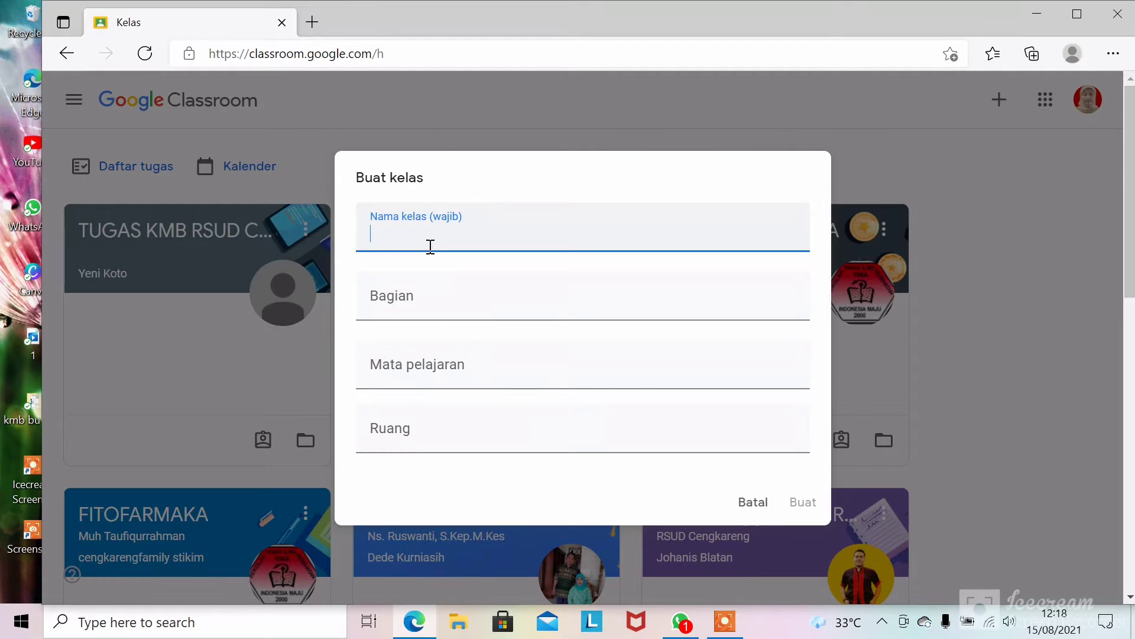
- Create the class 'Extensi' with subject Maternitas and room 14
type("Exten")
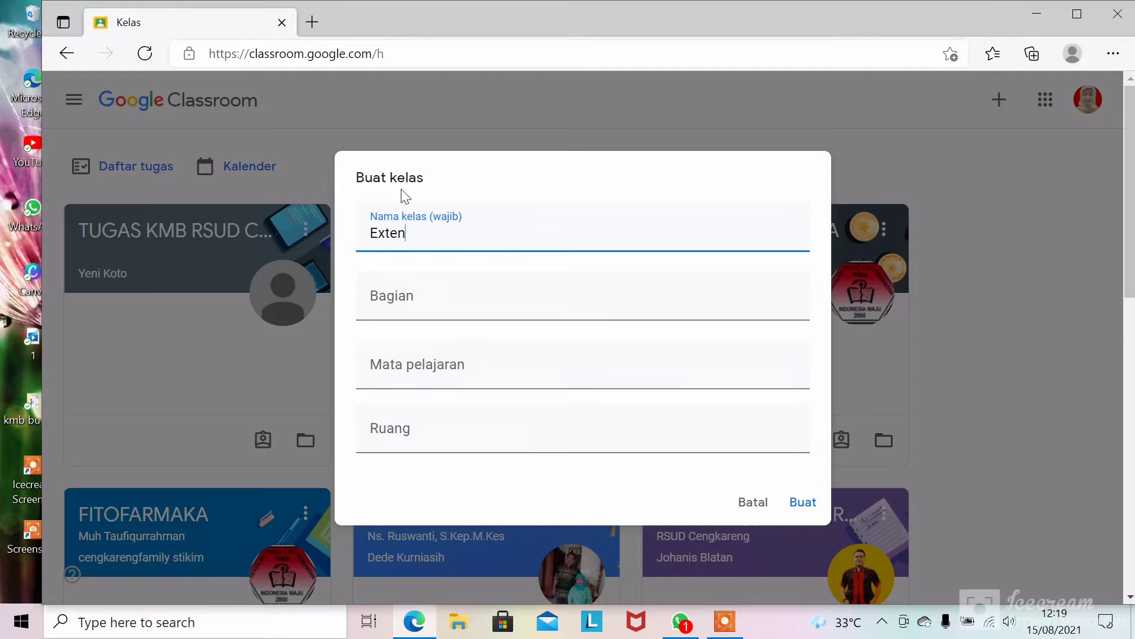
type("si")
left_click(417, 297)
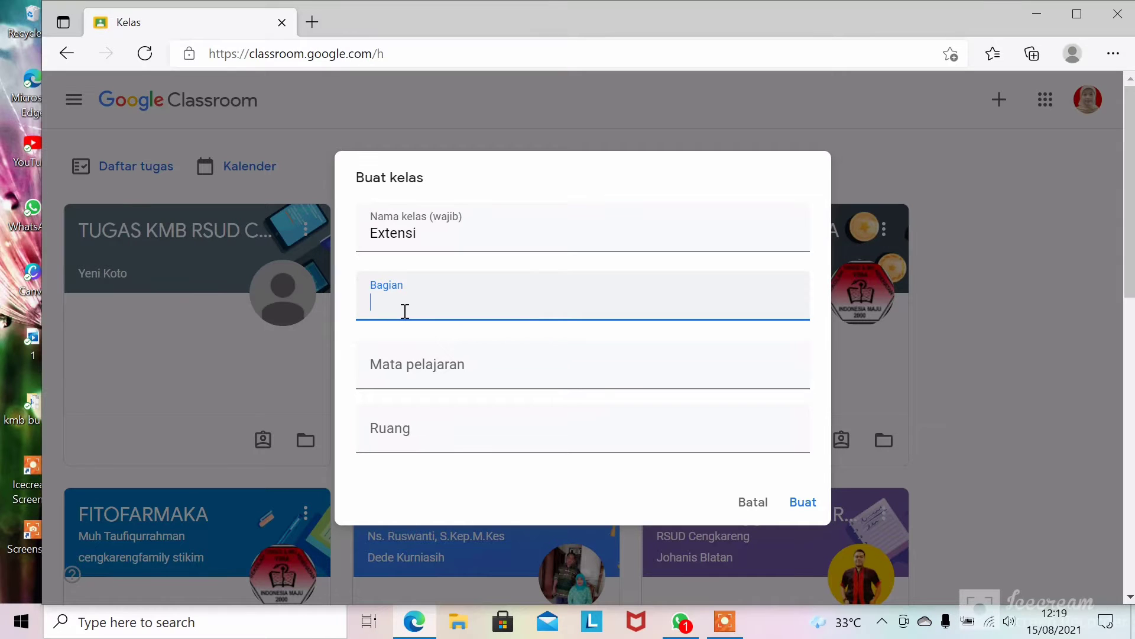
left_click(423, 377)
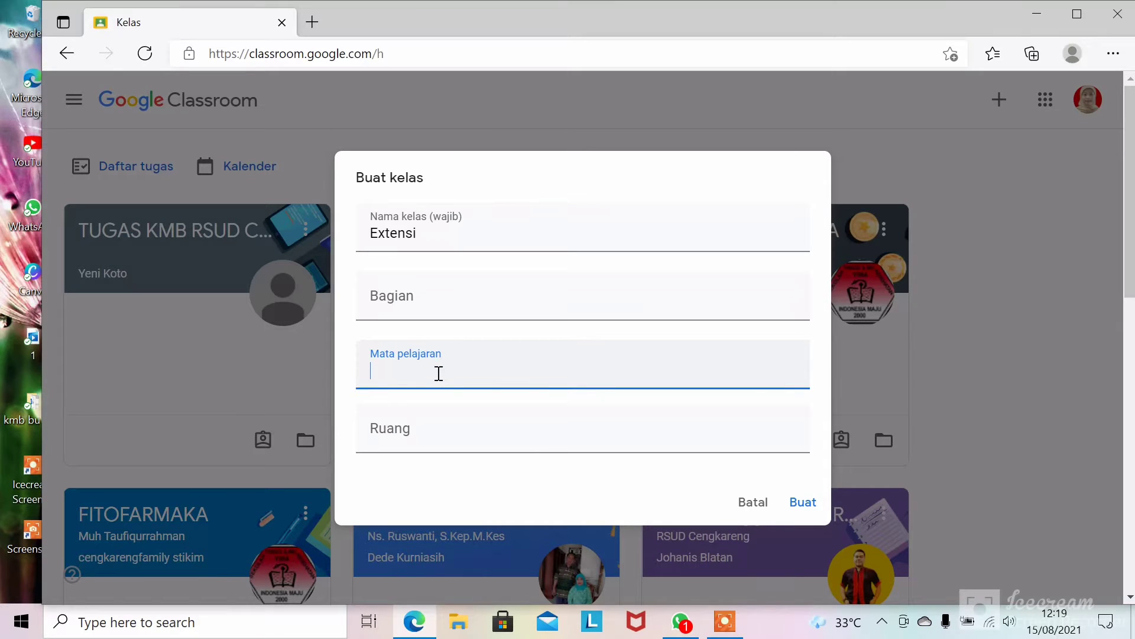
type("Maternitas")
left_click(416, 436)
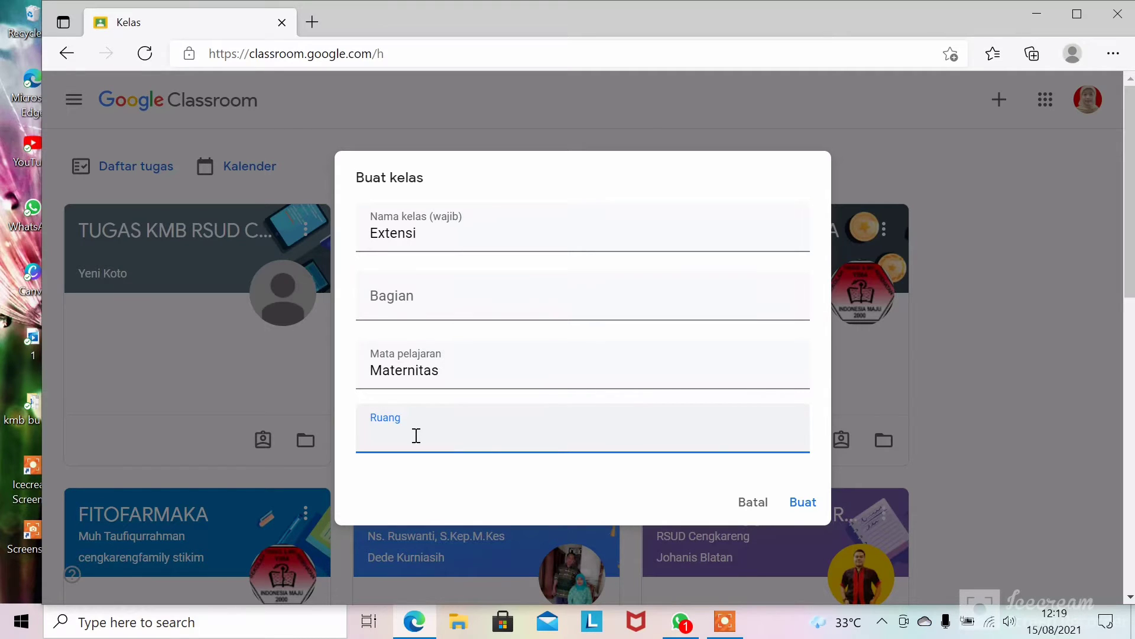
type("4")
left_click(802, 502)
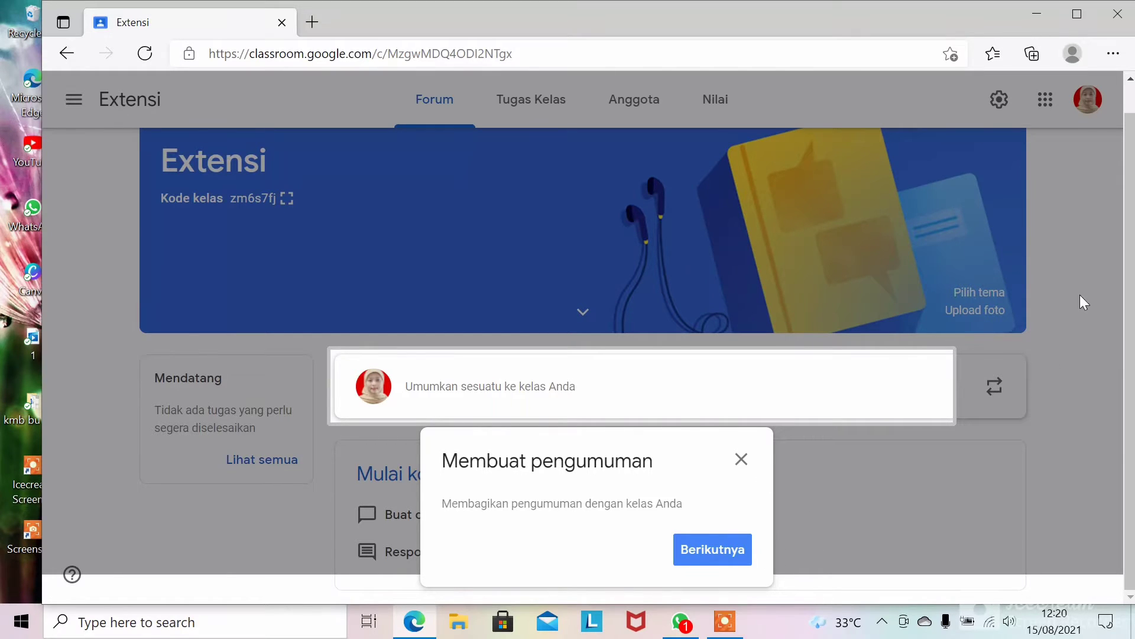
- Dismiss the Membuat pengumuman tip and return to the top of the Extensi Forum page
left_click_drag(1131, 230, 1134, 275)
left_click(742, 460)
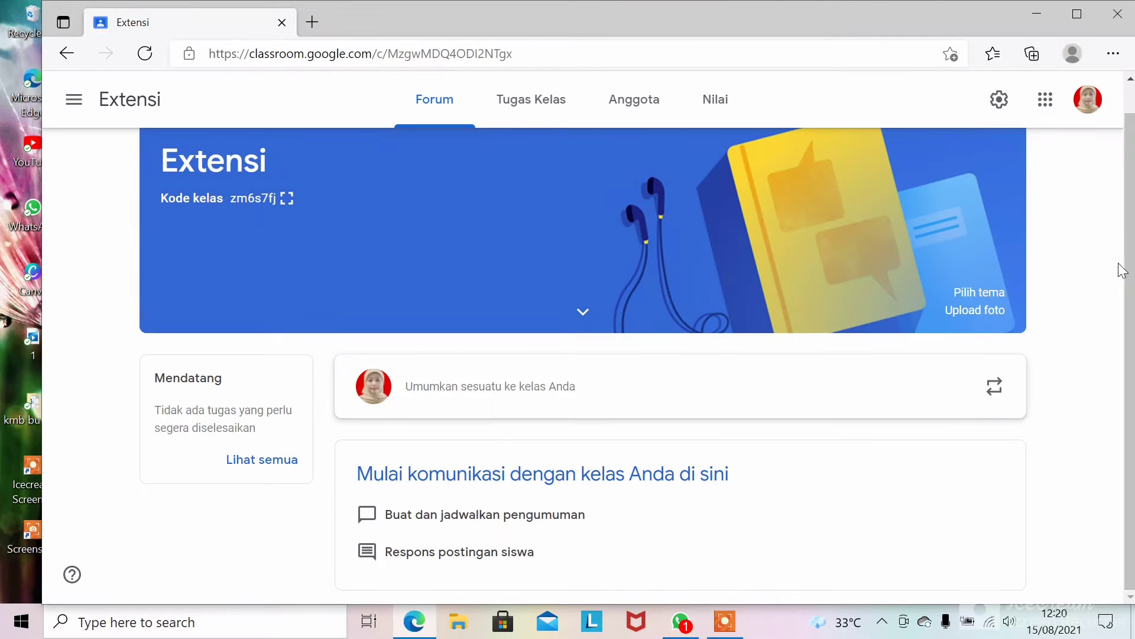
left_click_drag(1130, 265, 1130, 159)
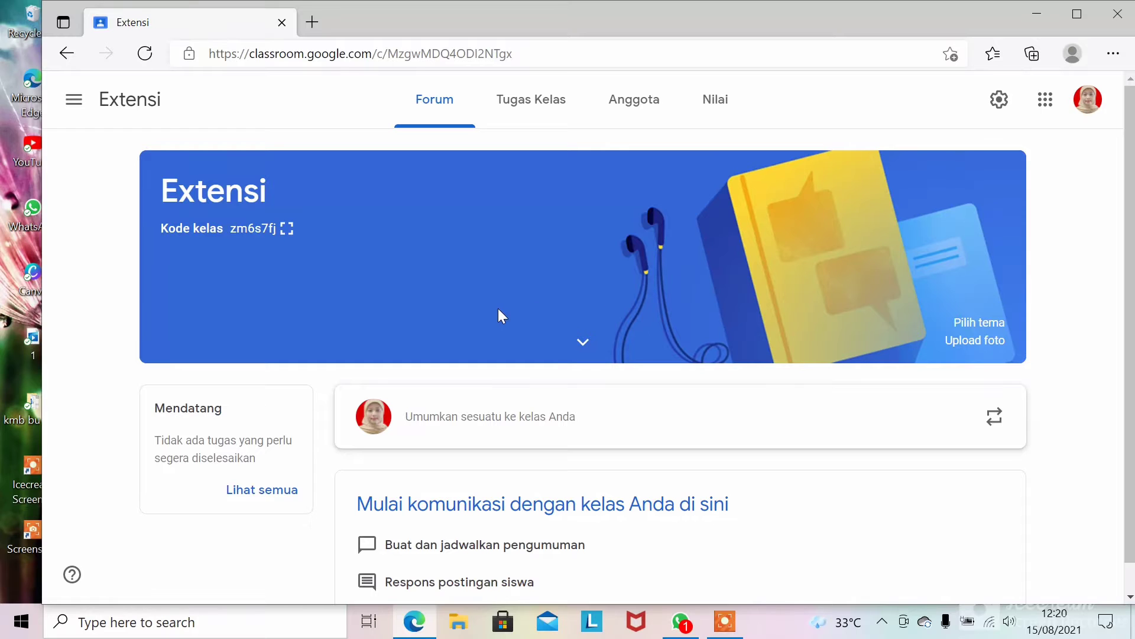
- Apply the yellow violin-and-sheet-music theme from the Seni gallery to the Extensi class
left_click(980, 323)
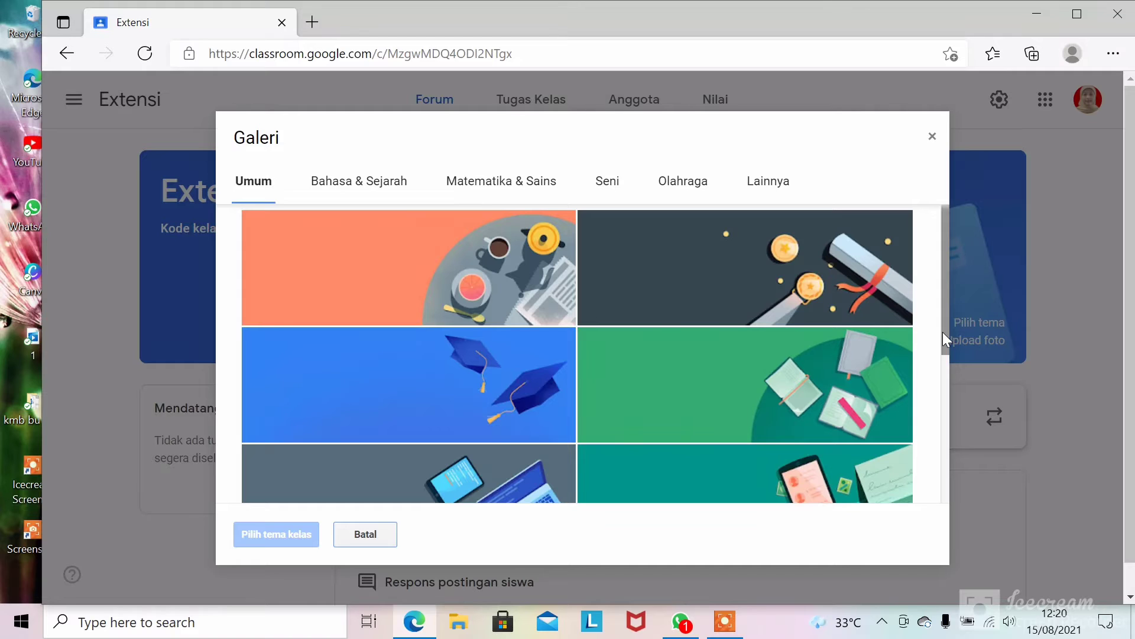
left_click_drag(945, 335, 927, 517)
scroll(850, 283, "up", 5)
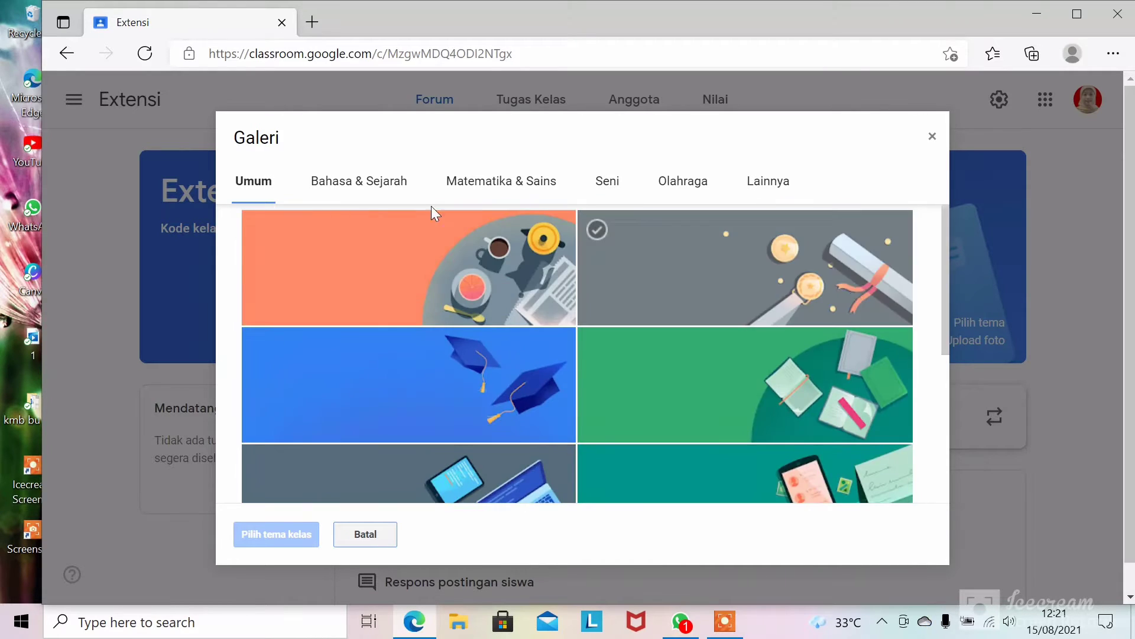
left_click(342, 192)
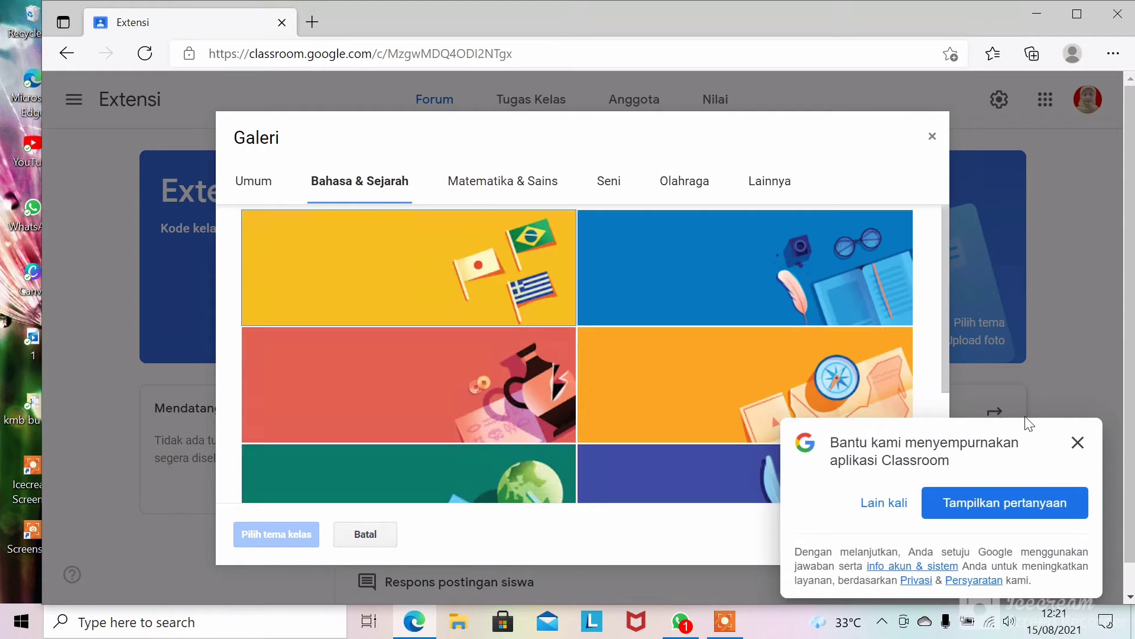
left_click(1078, 443)
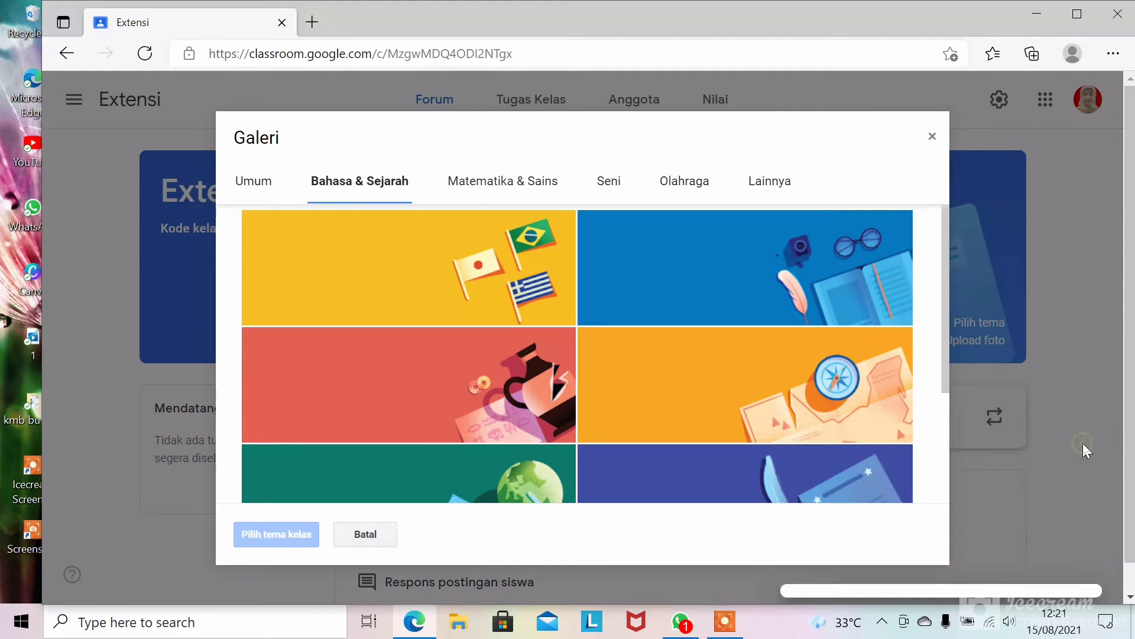
left_click(511, 188)
left_click(606, 185)
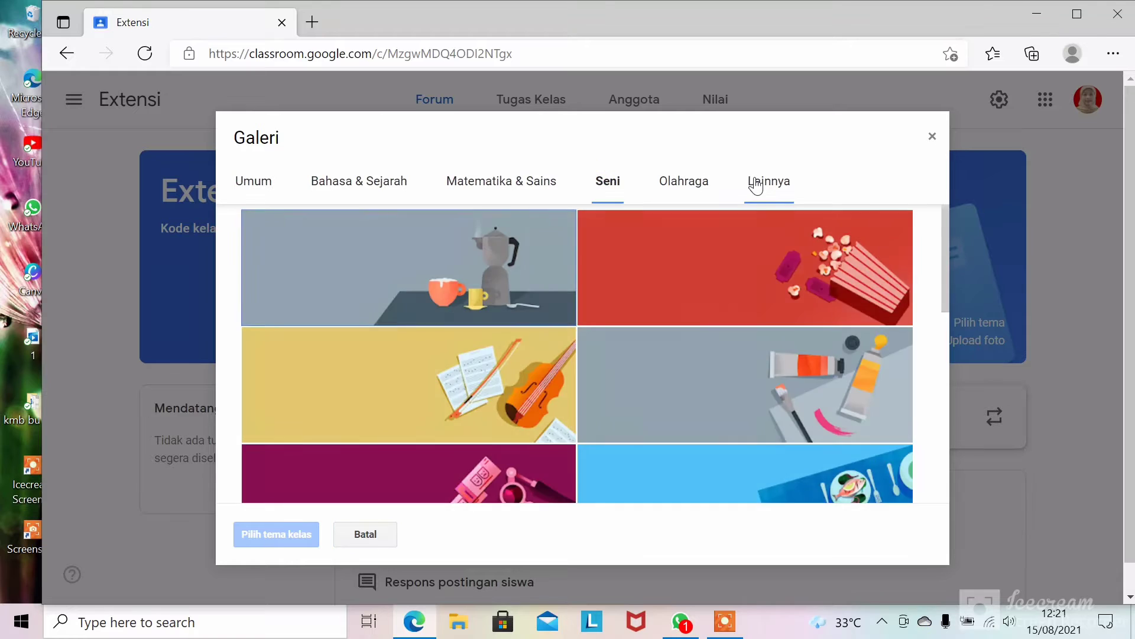
left_click(757, 184)
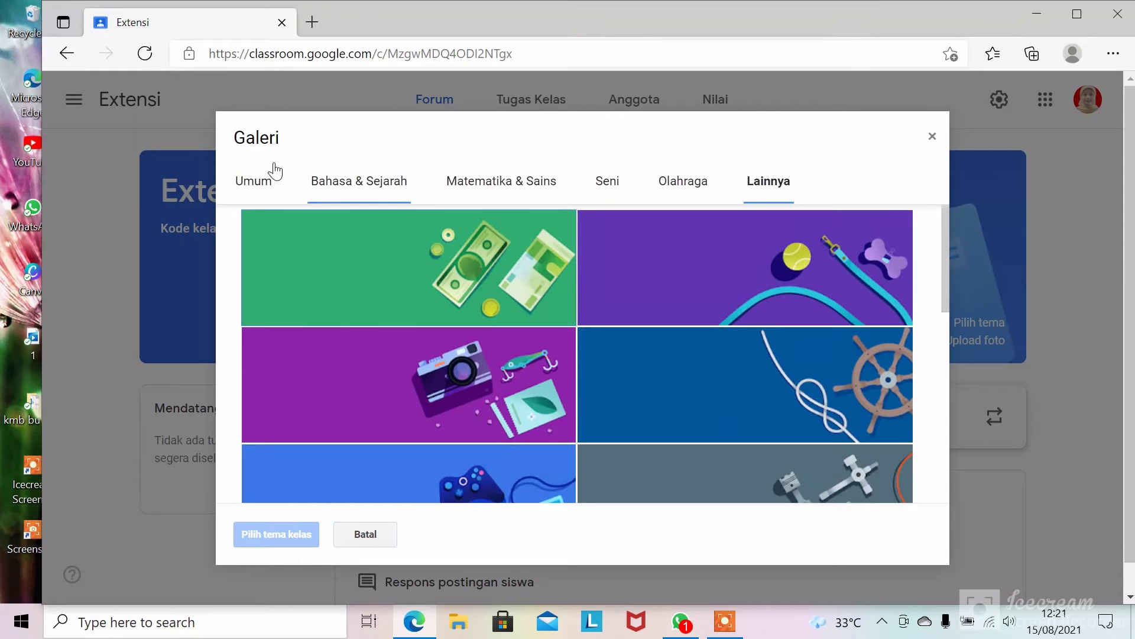
left_click(328, 188)
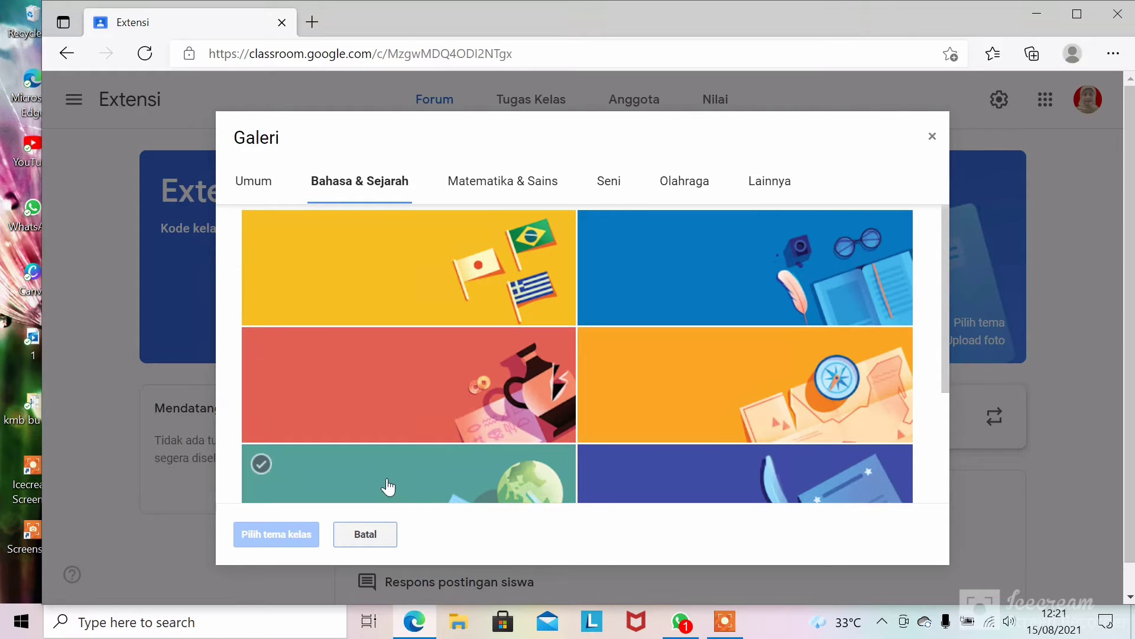
left_click(608, 181)
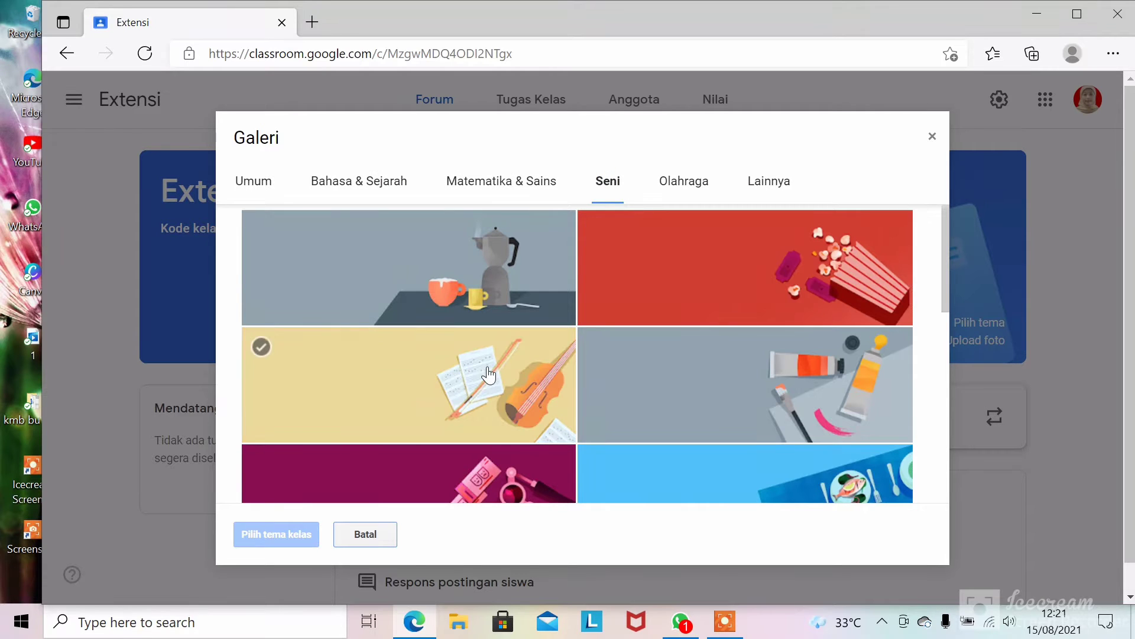
left_click(488, 374)
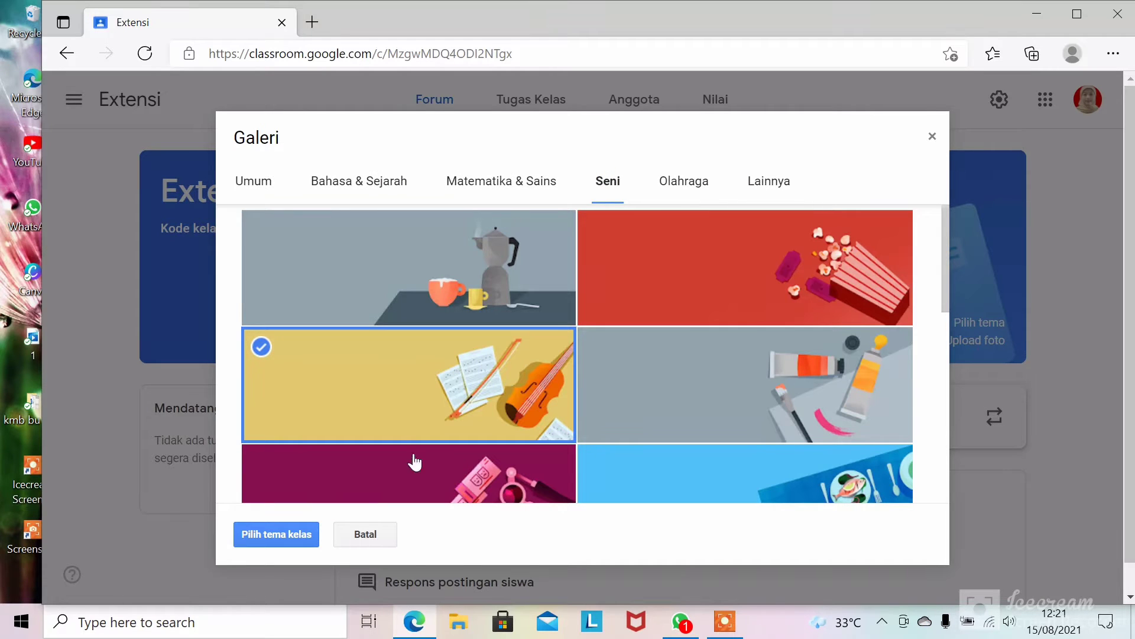
left_click(264, 533)
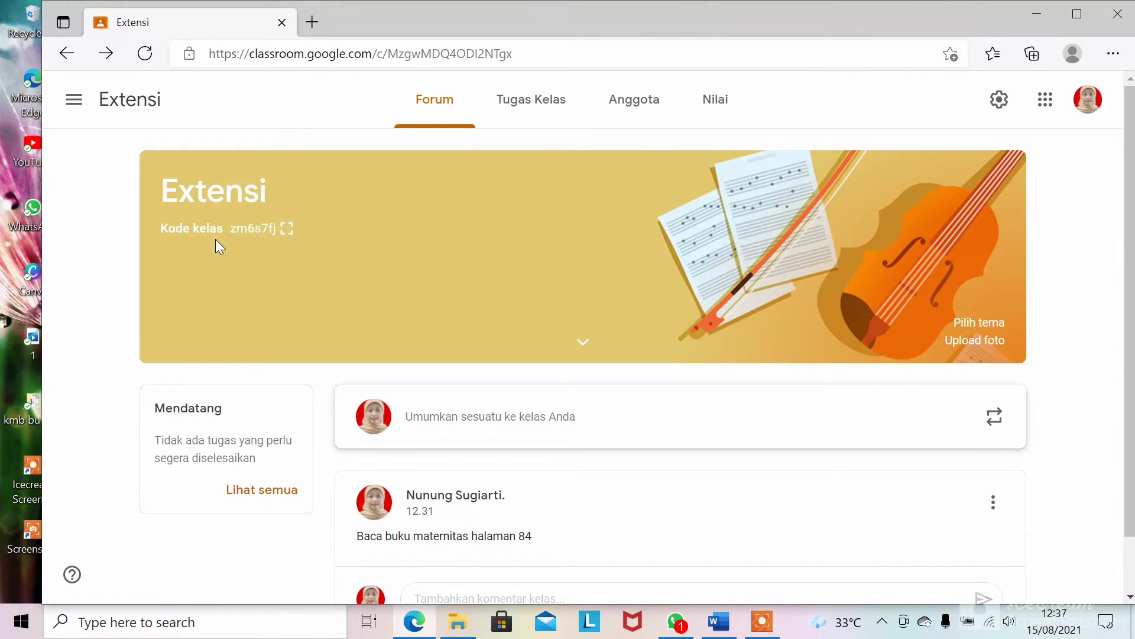
- Enlarge the Extensi class code and copy the class invite link
left_click(288, 229)
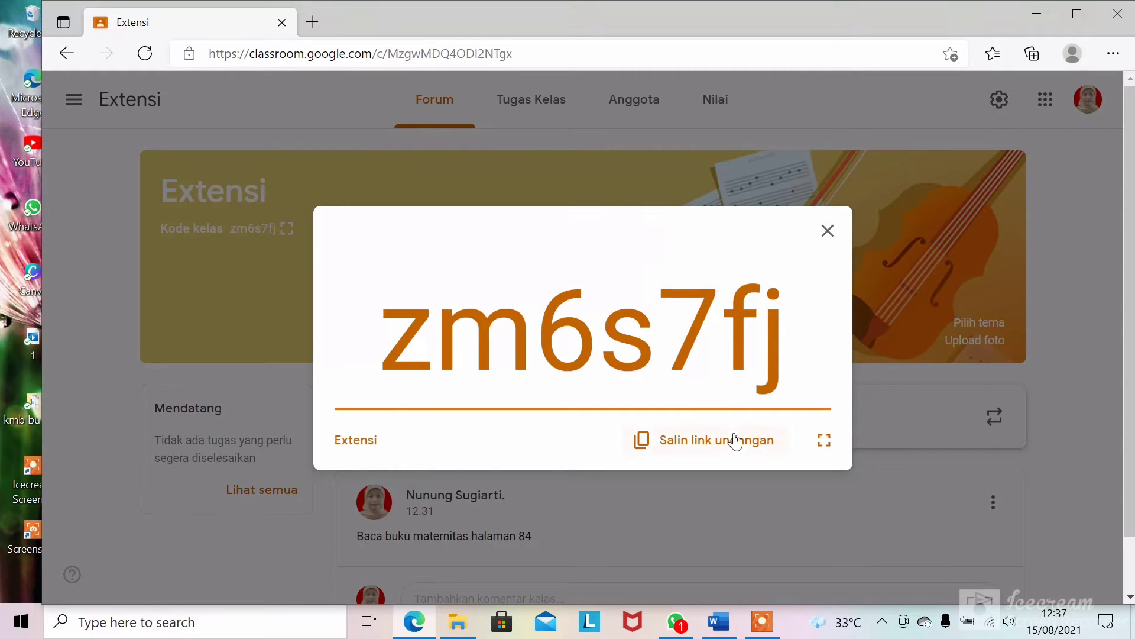
left_click(684, 448)
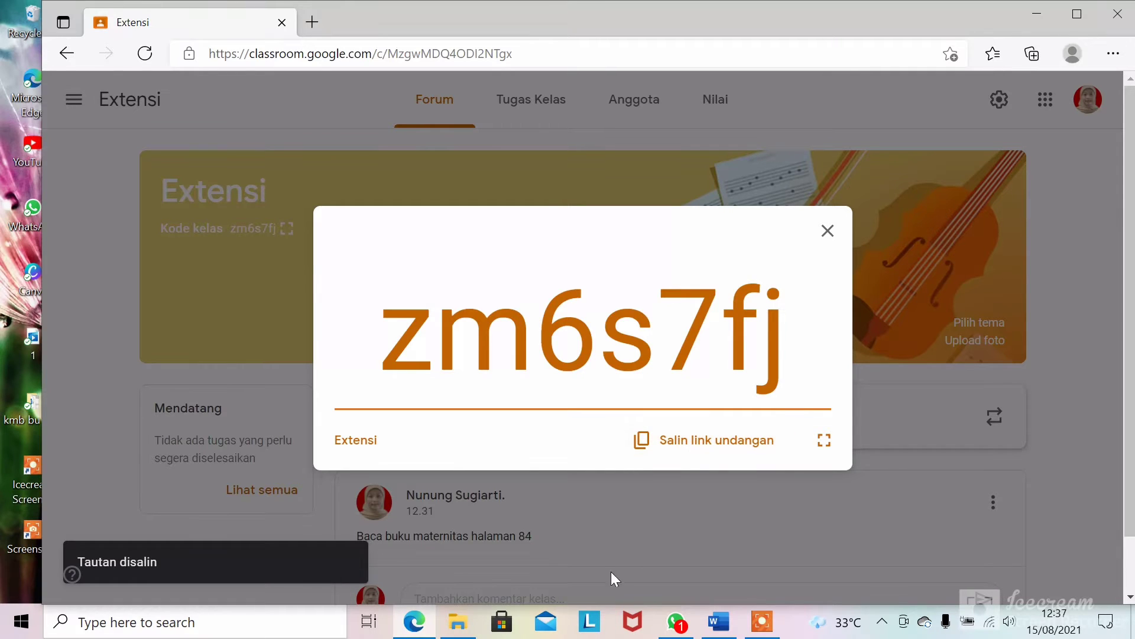
left_click(679, 627)
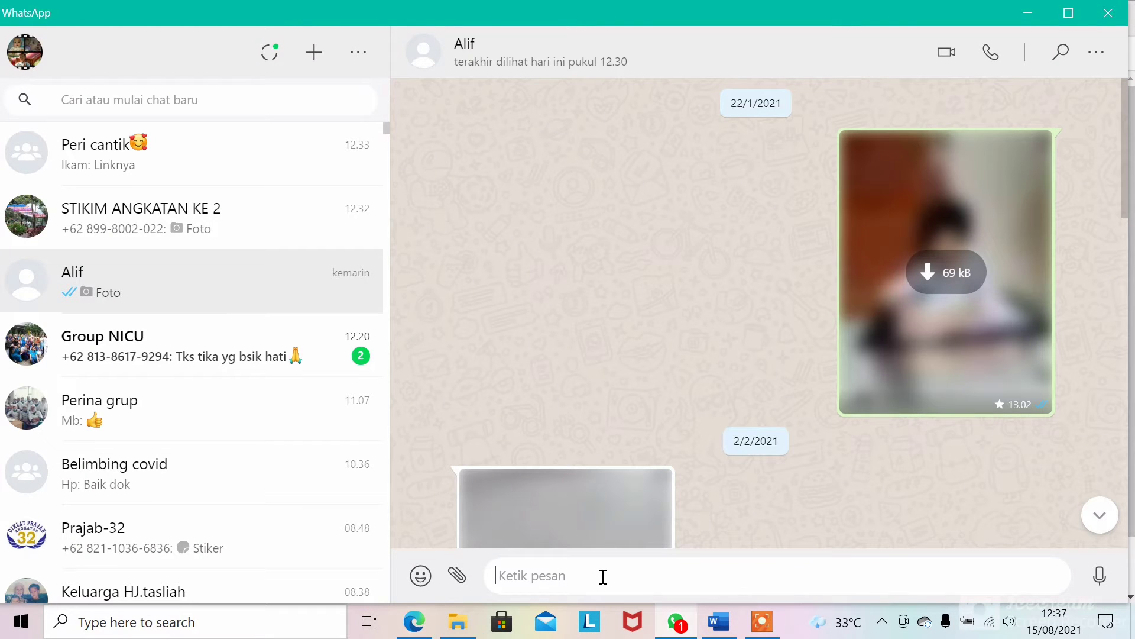
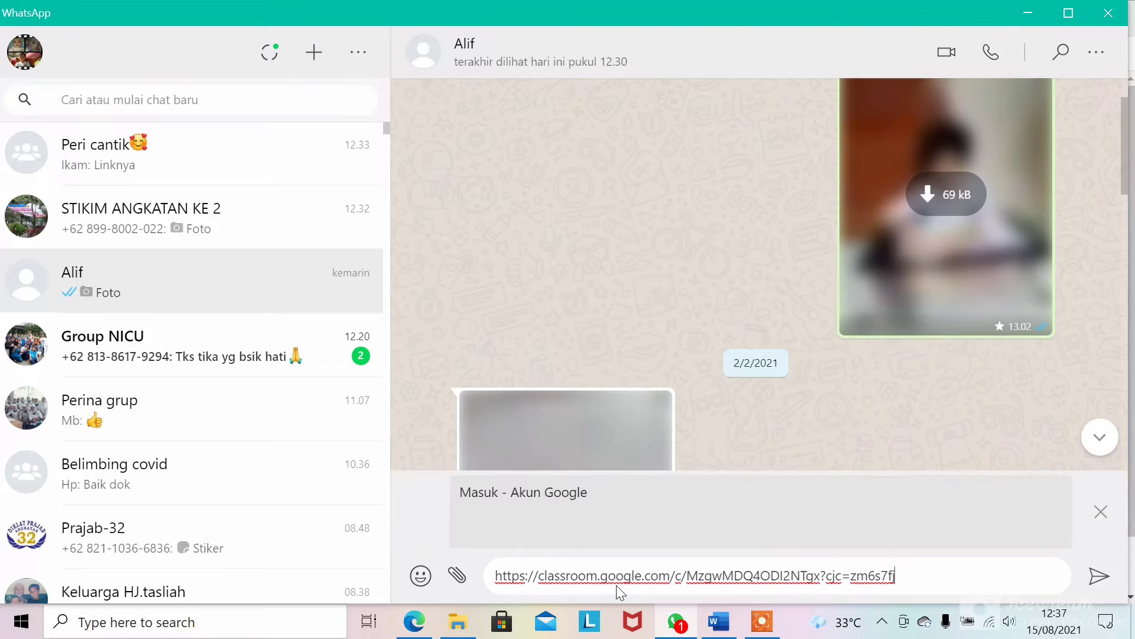
- Paste and send the Extensi invite link in the open WhatsApp chat
left_click(1095, 583)
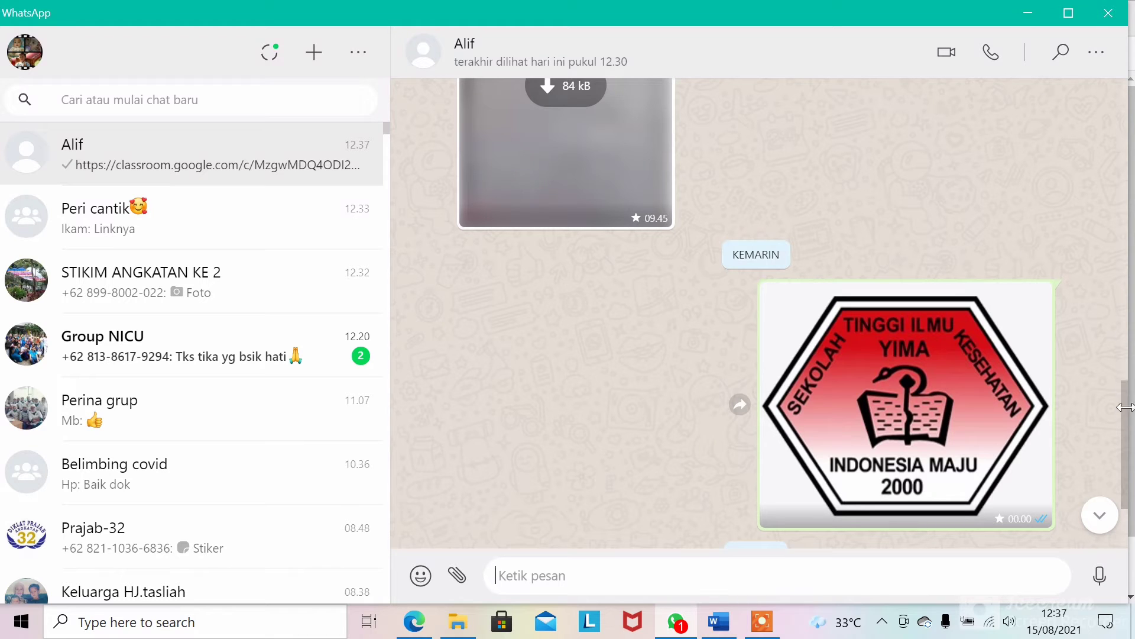
left_click_drag(1126, 420, 1127, 474)
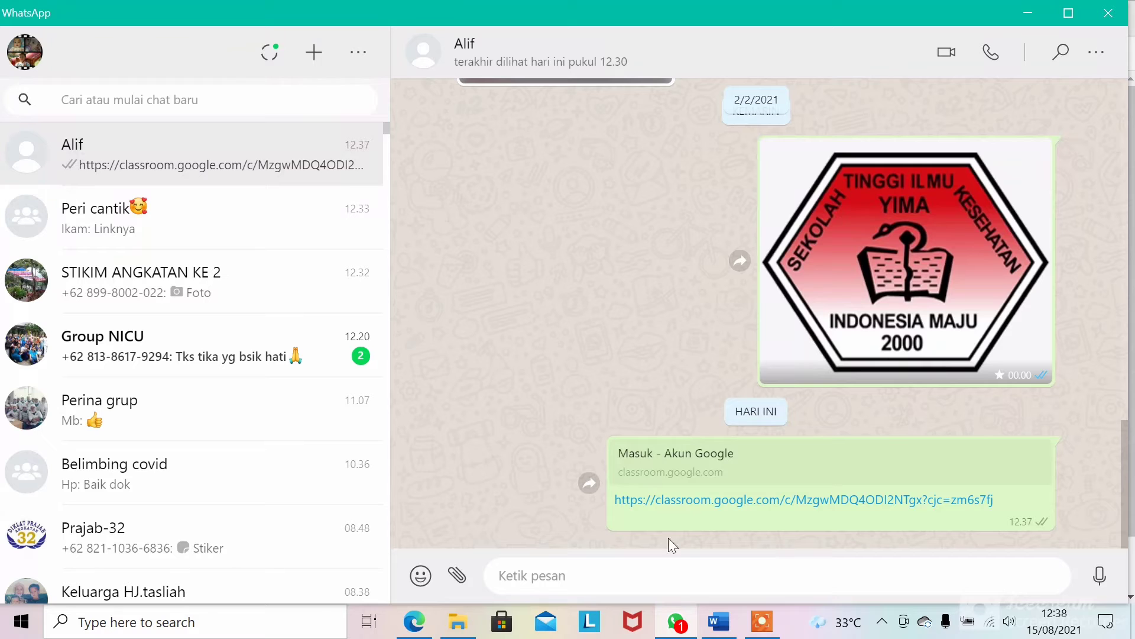
left_click(425, 632)
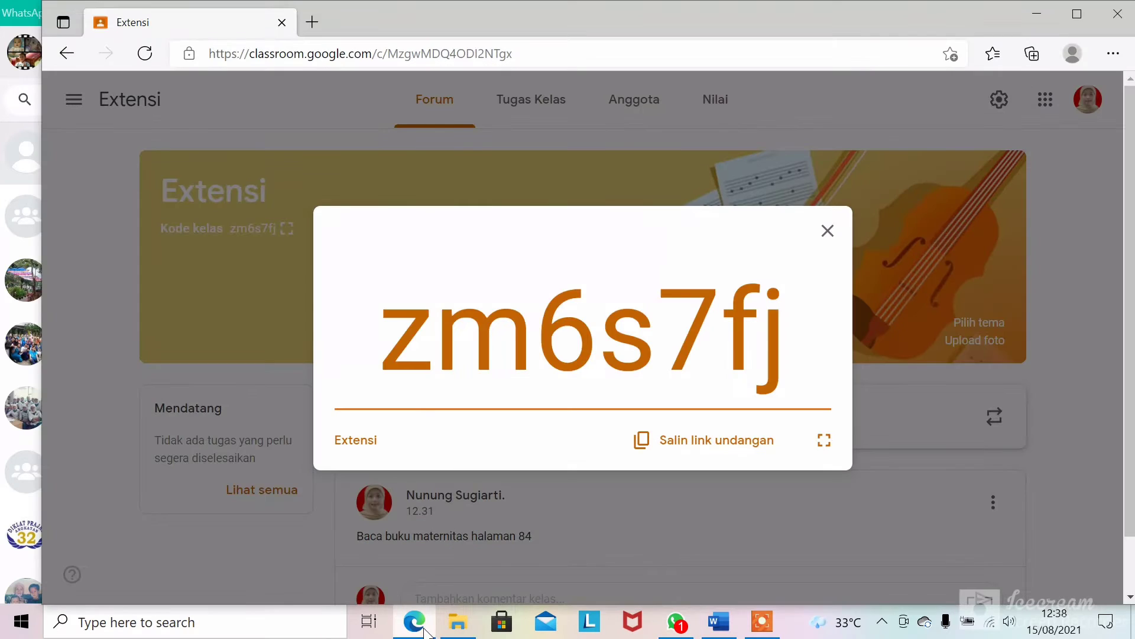
- Close the enlarged class code and scroll down the Extensi Forum page
left_click(828, 230)
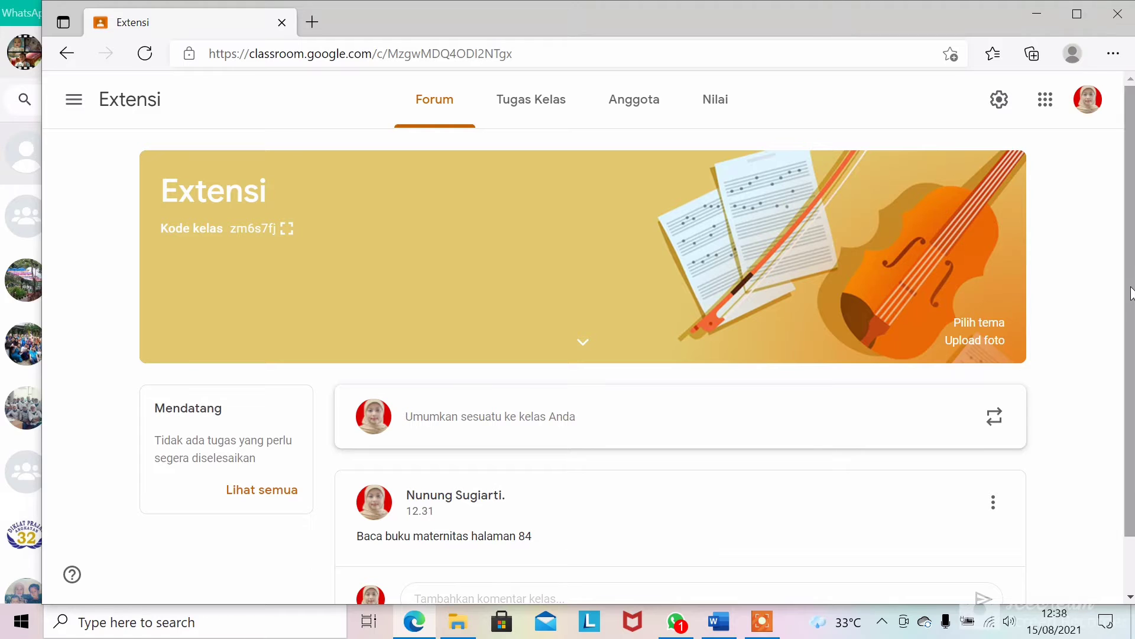
left_click_drag(1131, 293, 1133, 387)
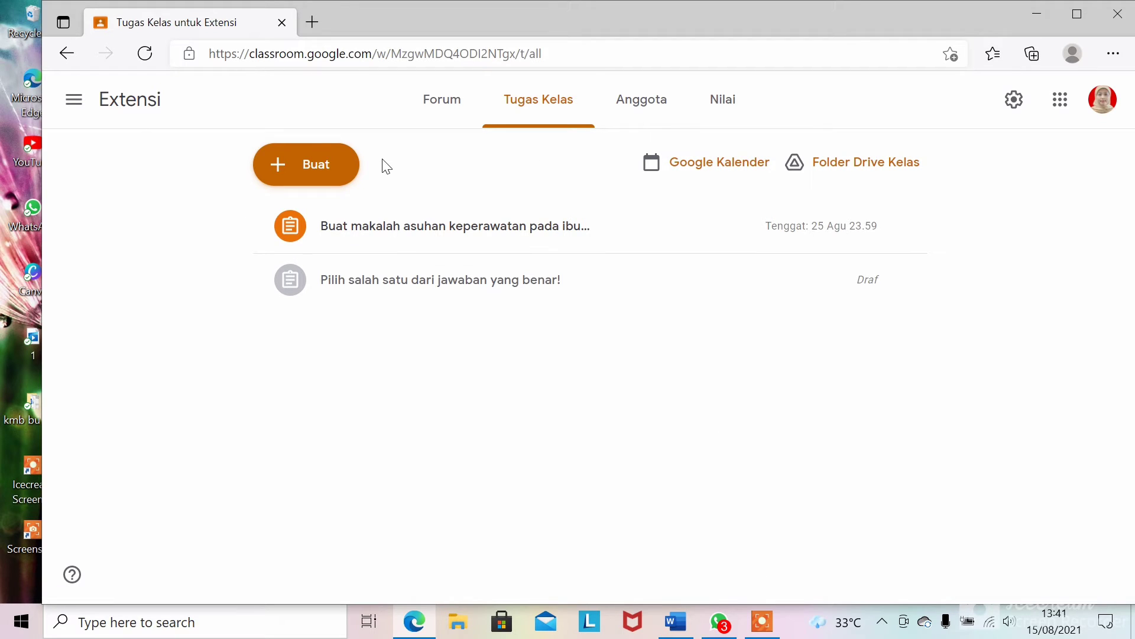
- Start a new assignment titled 'Buatlah makalah Asuhan Keperawatan pada Ibu Postpartum dengan HIV'
left_click(309, 182)
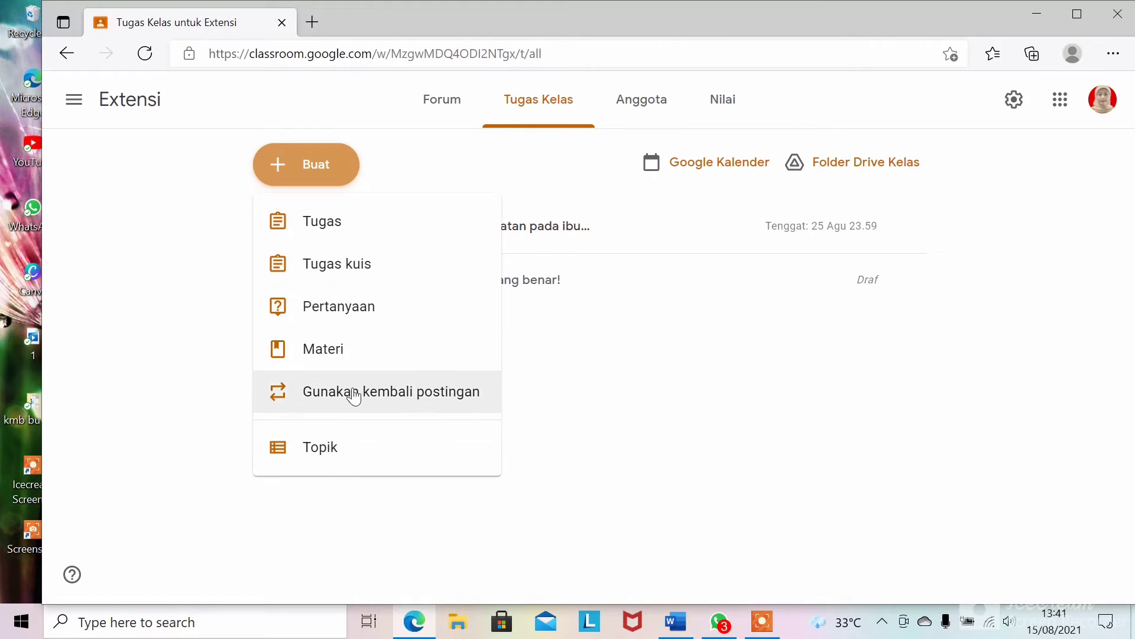
left_click(373, 237)
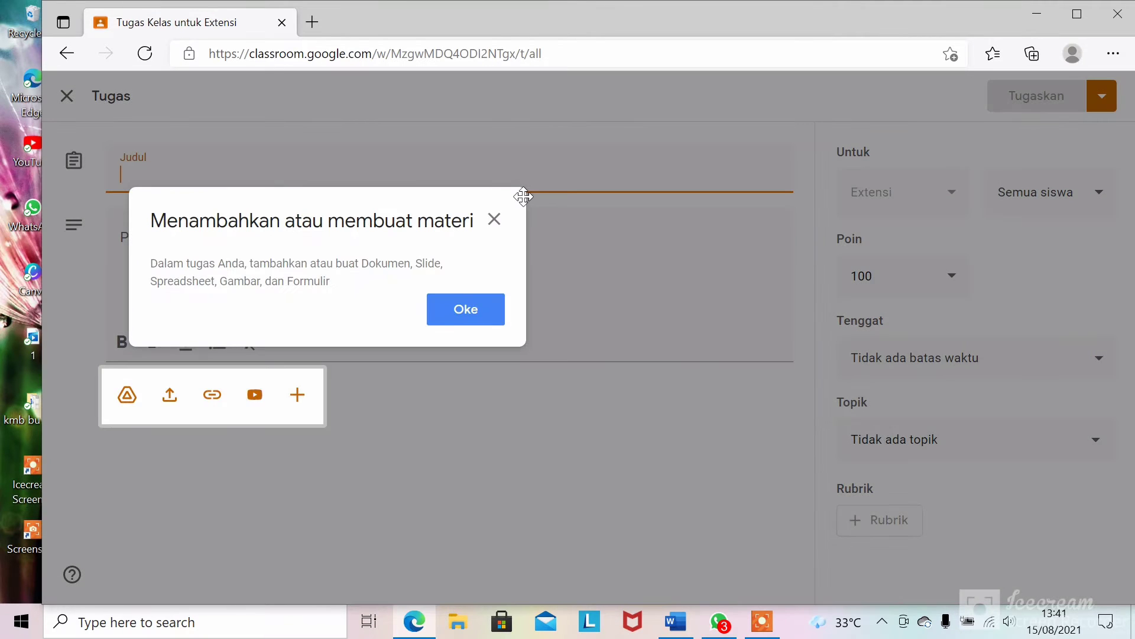
left_click(494, 220)
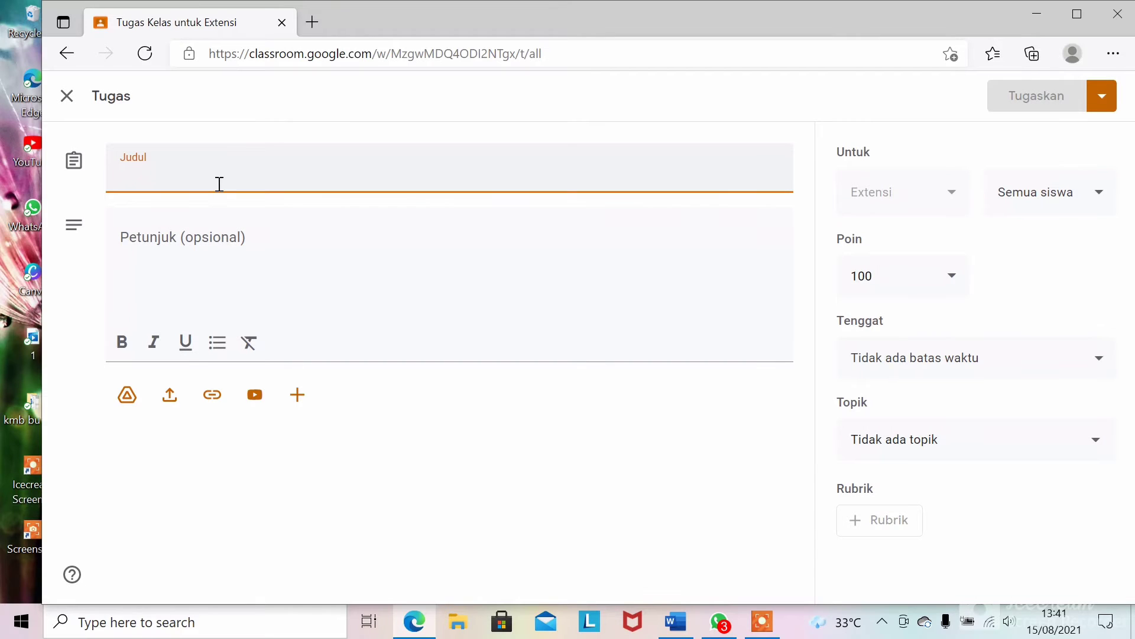
type("Buatlah ")
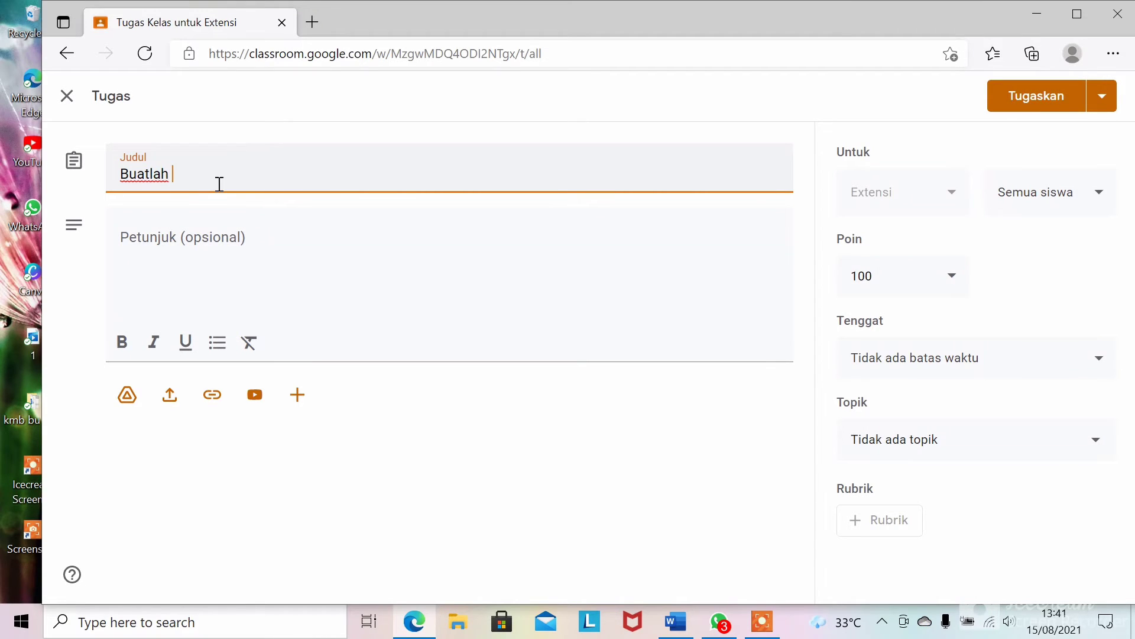
type("makalah Asuhan Kepera")
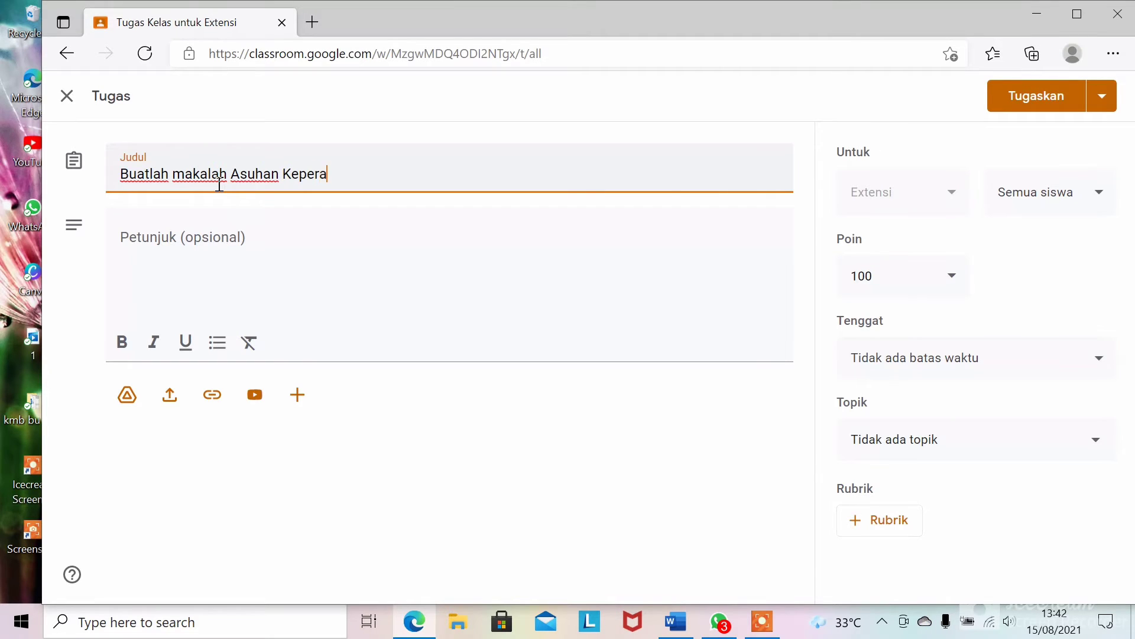
type("watan")
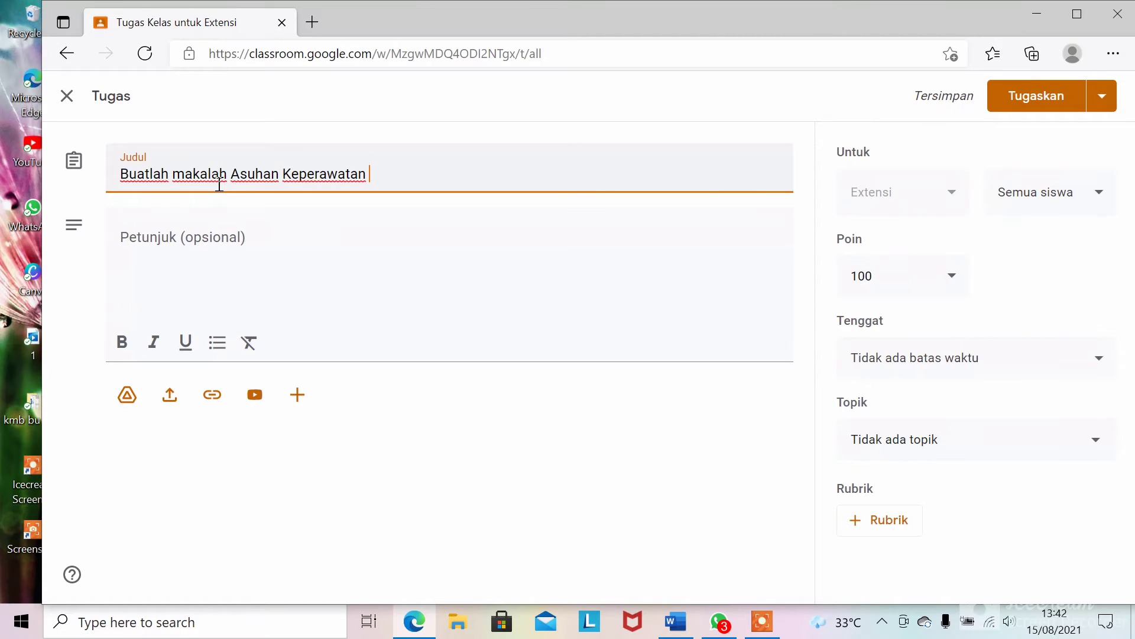
type(" pada I")
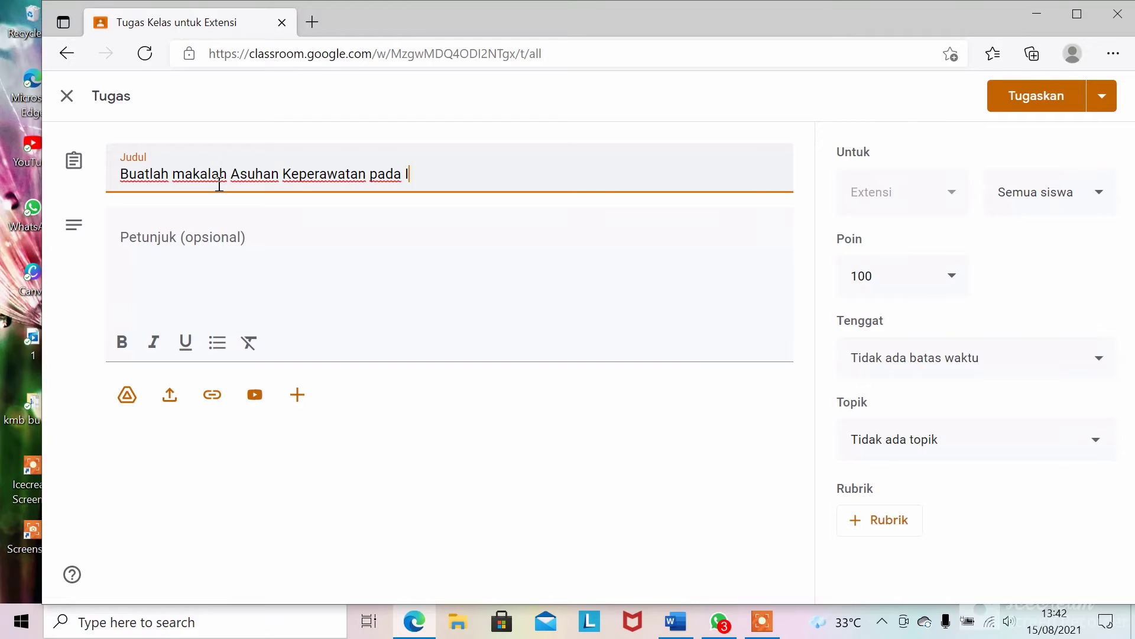
type("bu Postpartum den")
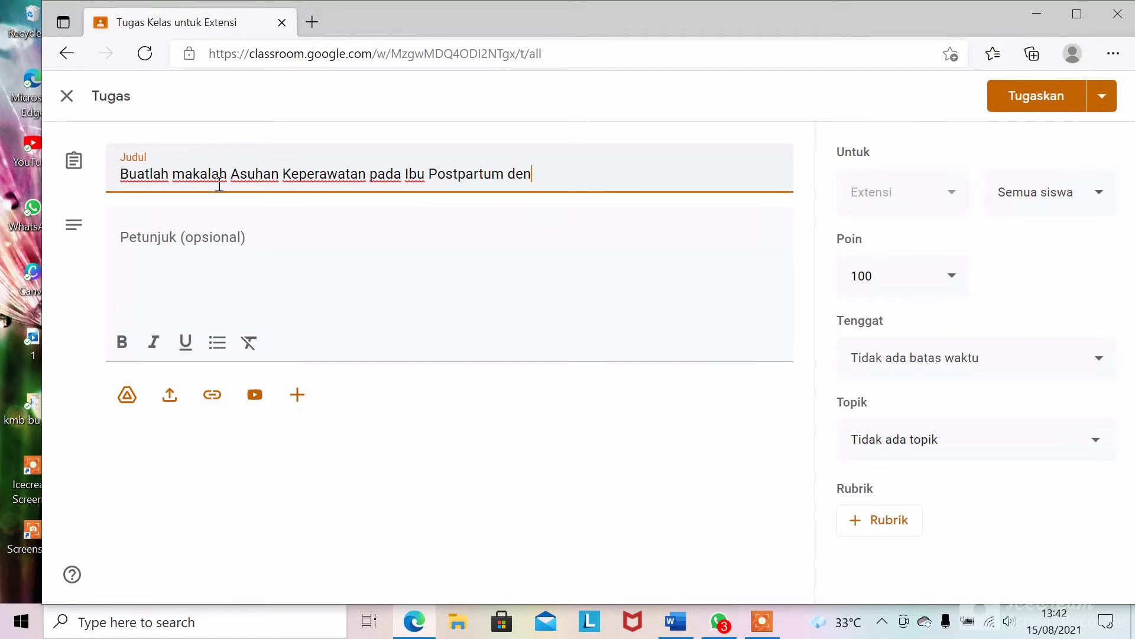
type("gan HIV")
- Write the instructions 'Batas waktu pengiriman tanggal 25 Agustus 2021'
left_click(276, 238)
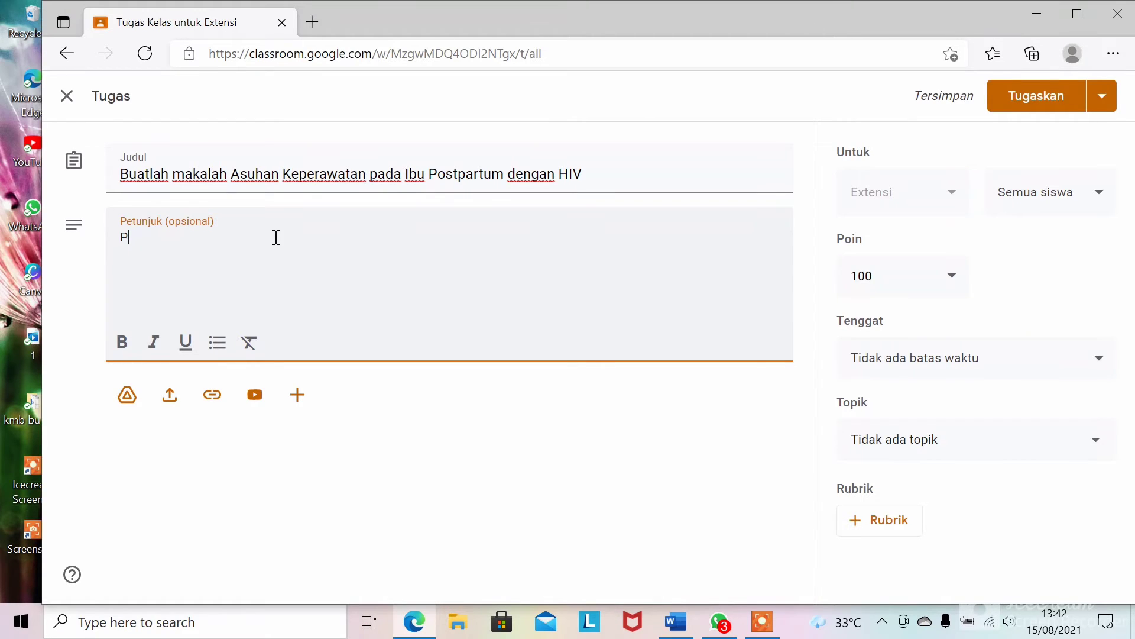
type("engiriman")
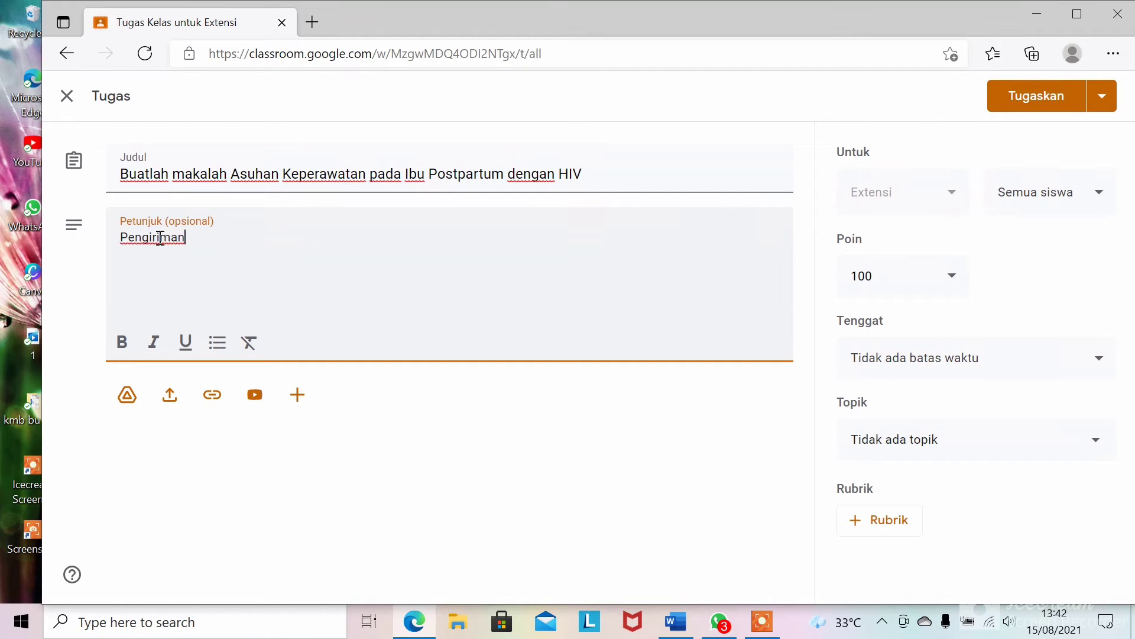
left_click(129, 234)
key("BackSpace")
type("B")
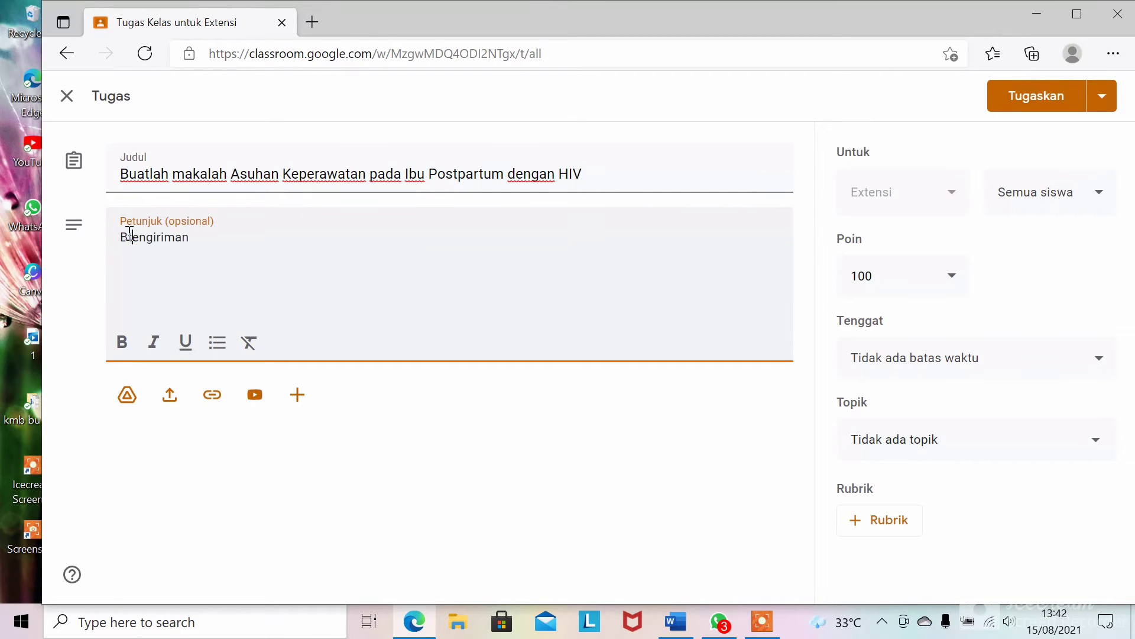
type("atas")
type(" wa")
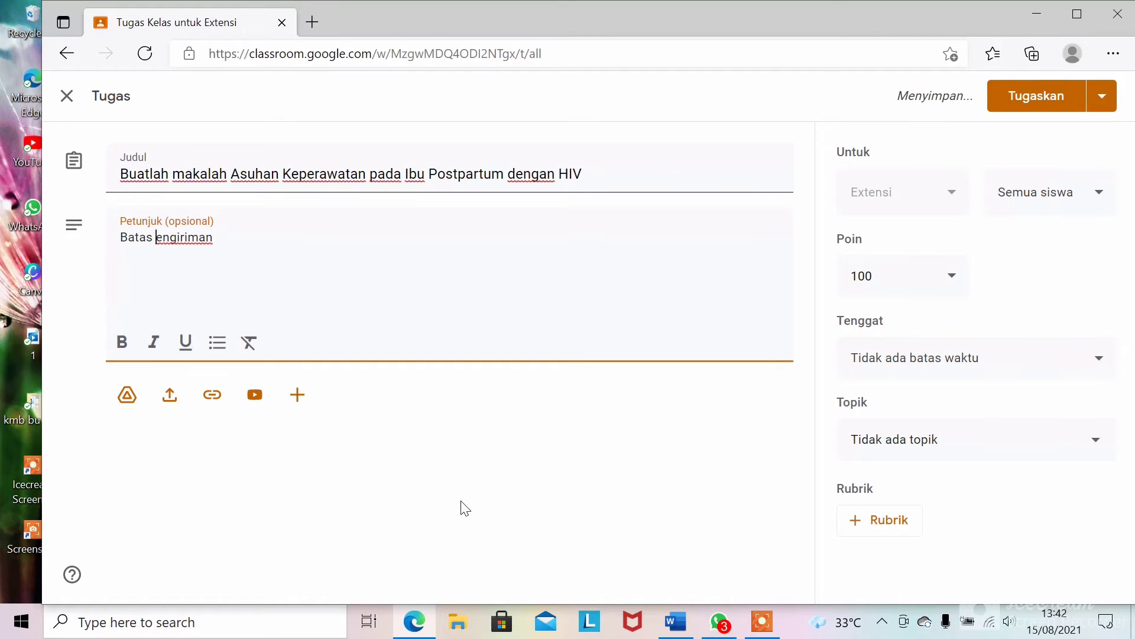
type("ktu p")
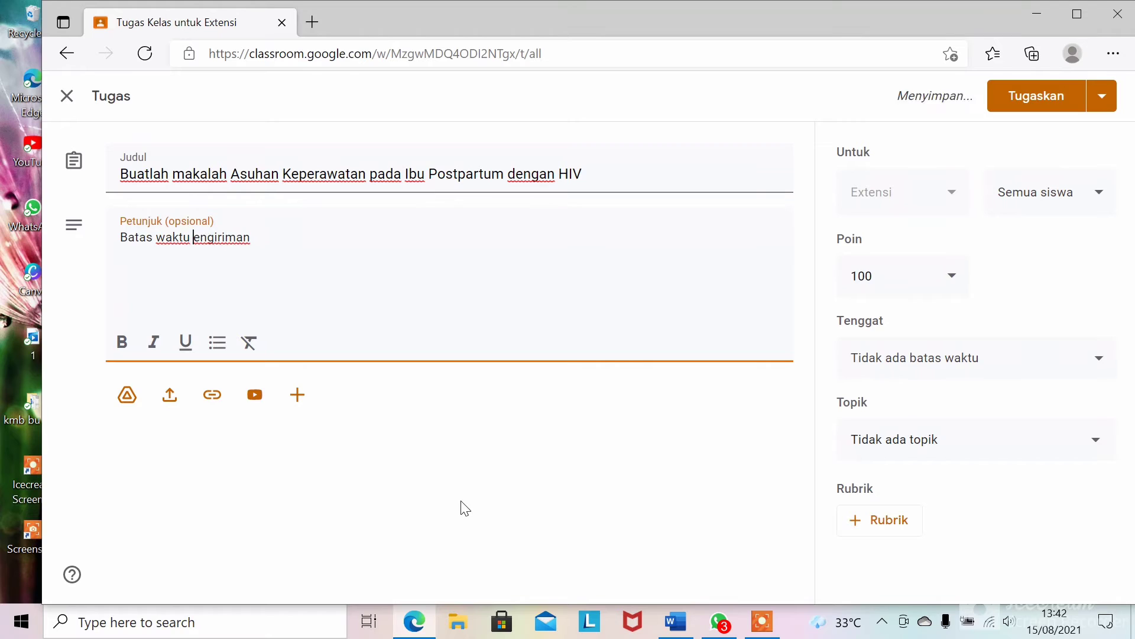
left_click(310, 247)
type("tanggal ")
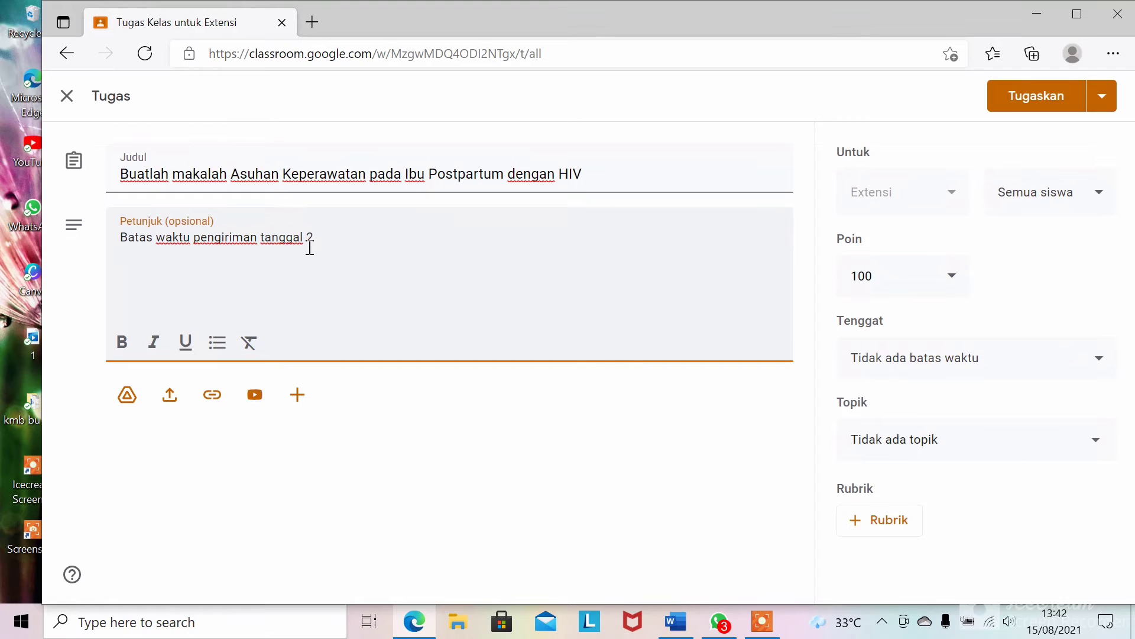
type("25 Agustus ")
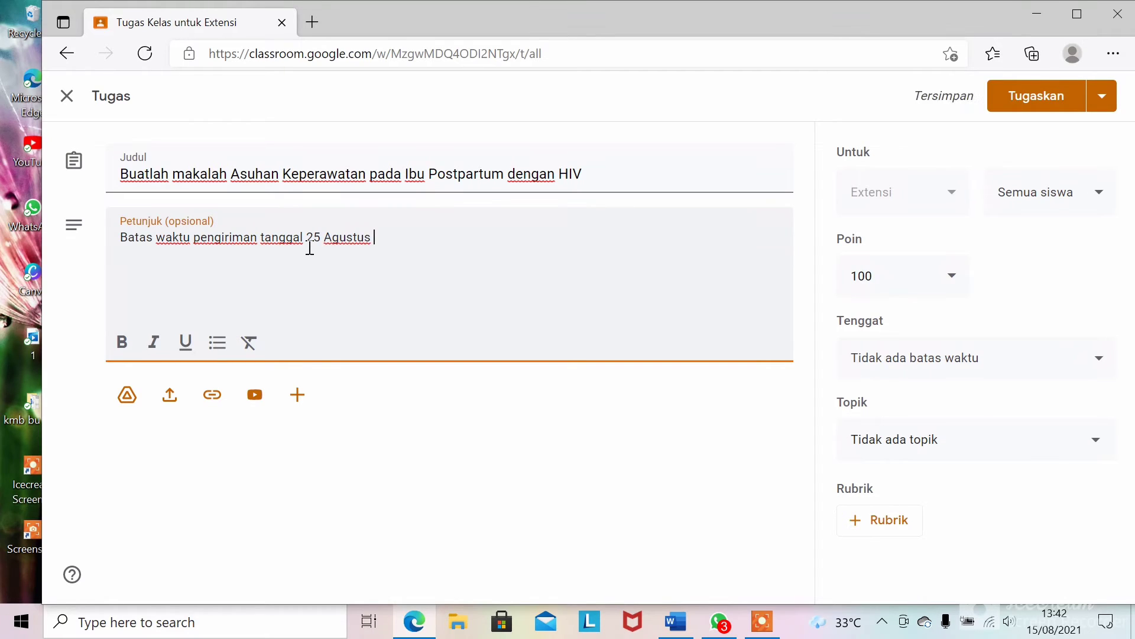
type("2021")
- Set the assignment's due date to 25 Aug 2021 at 23.59
left_click(940, 364)
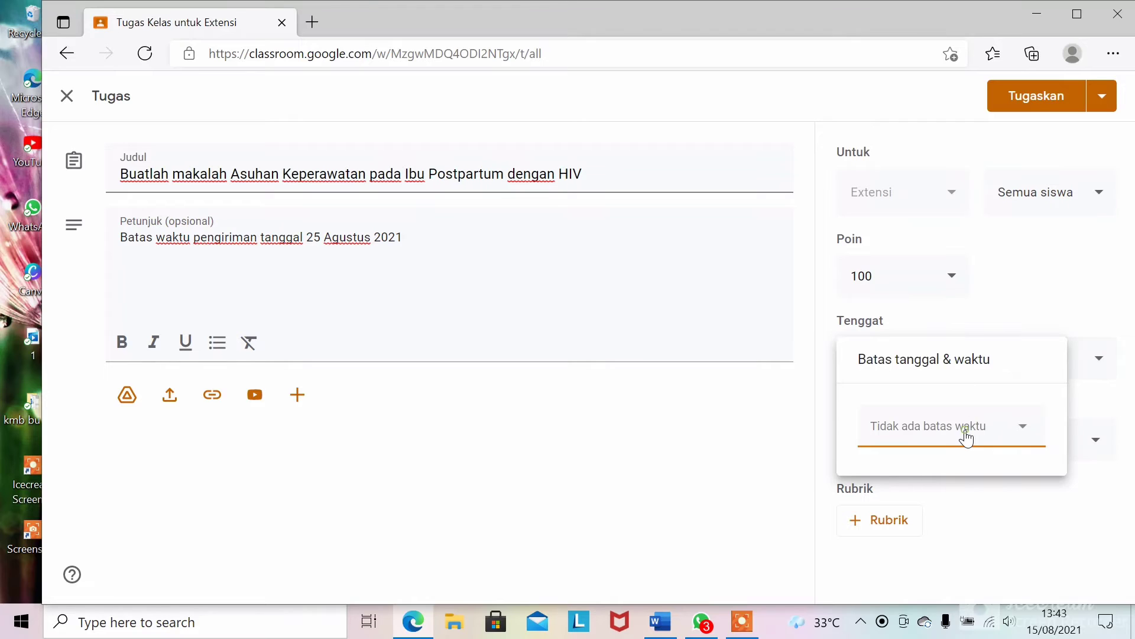
left_click(966, 438)
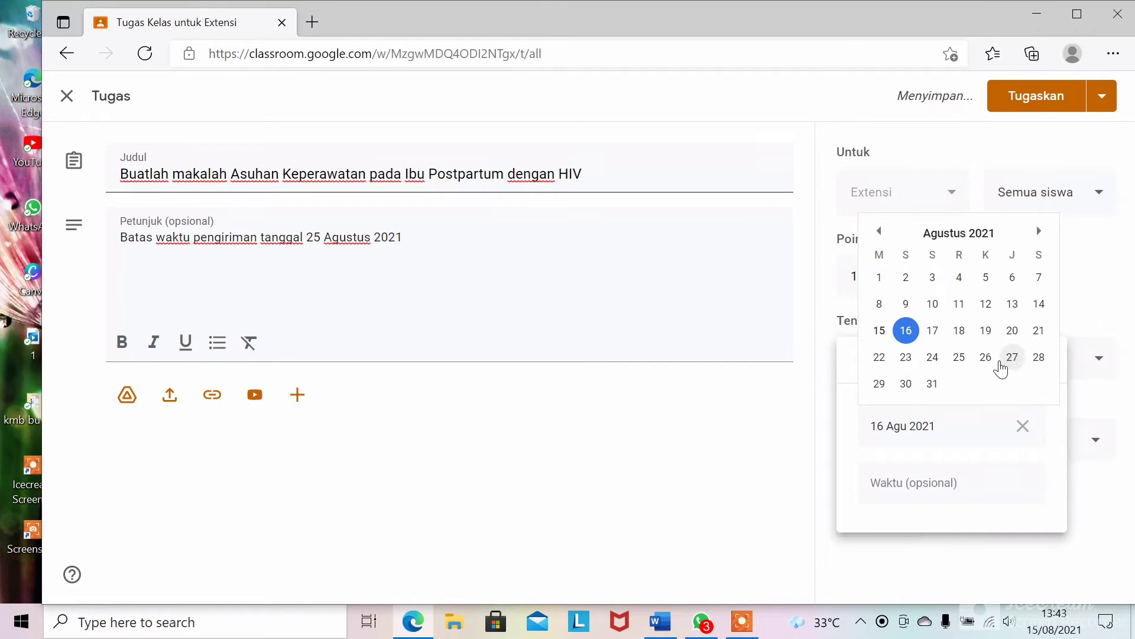
left_click(959, 359)
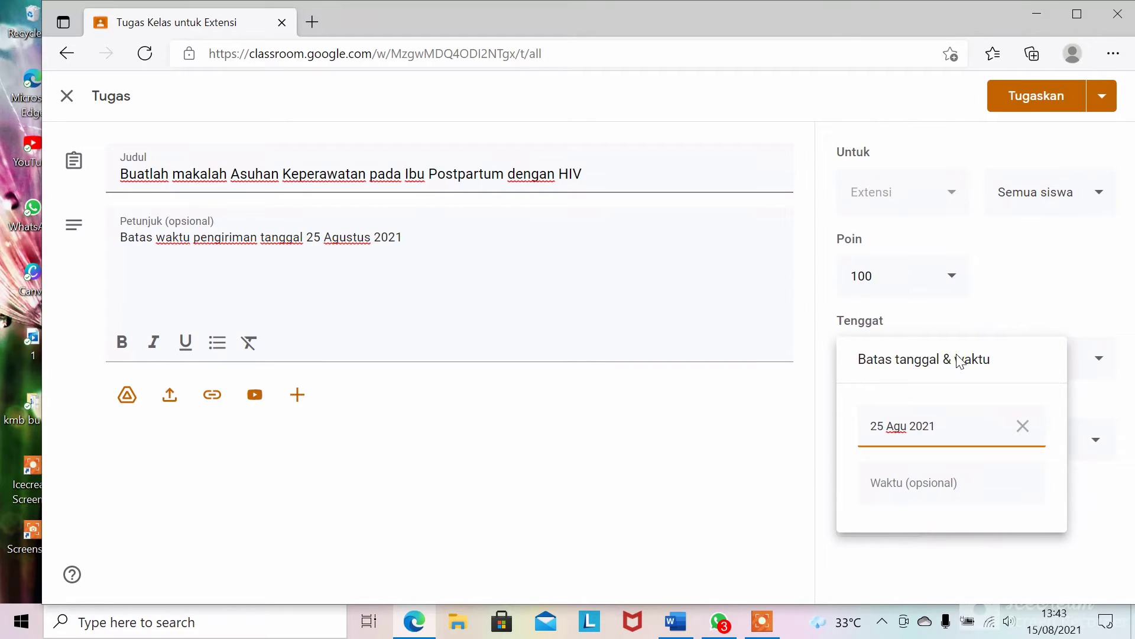
left_click(896, 483)
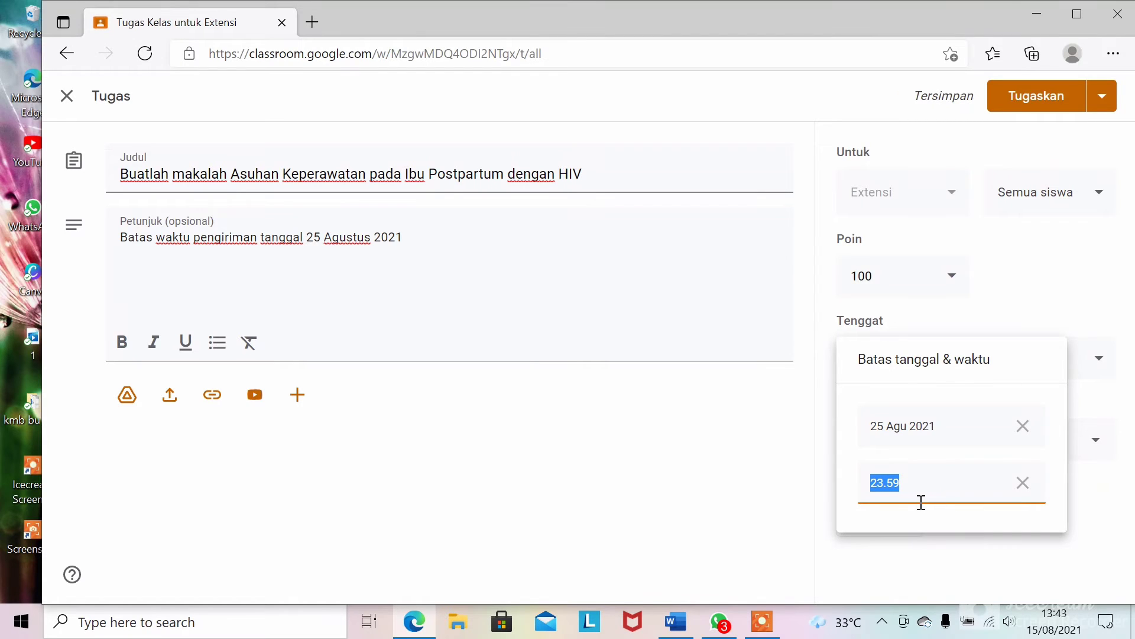
left_click(915, 543)
- Close the rubric options and post the assignment to all students
left_click(912, 538)
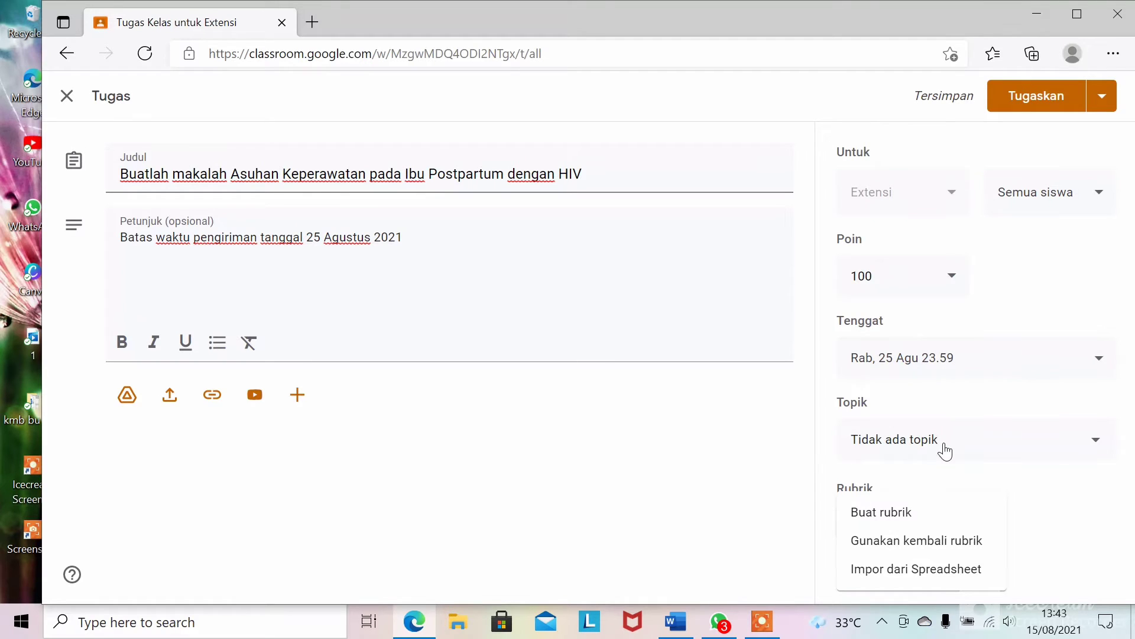
left_click(1023, 111)
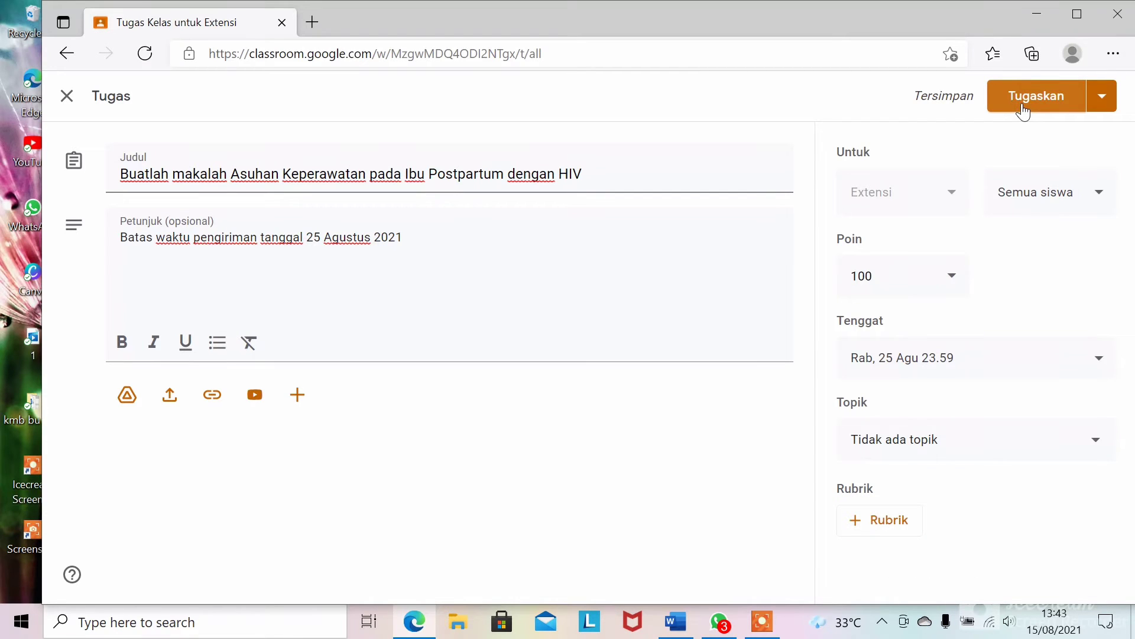
left_click(1024, 112)
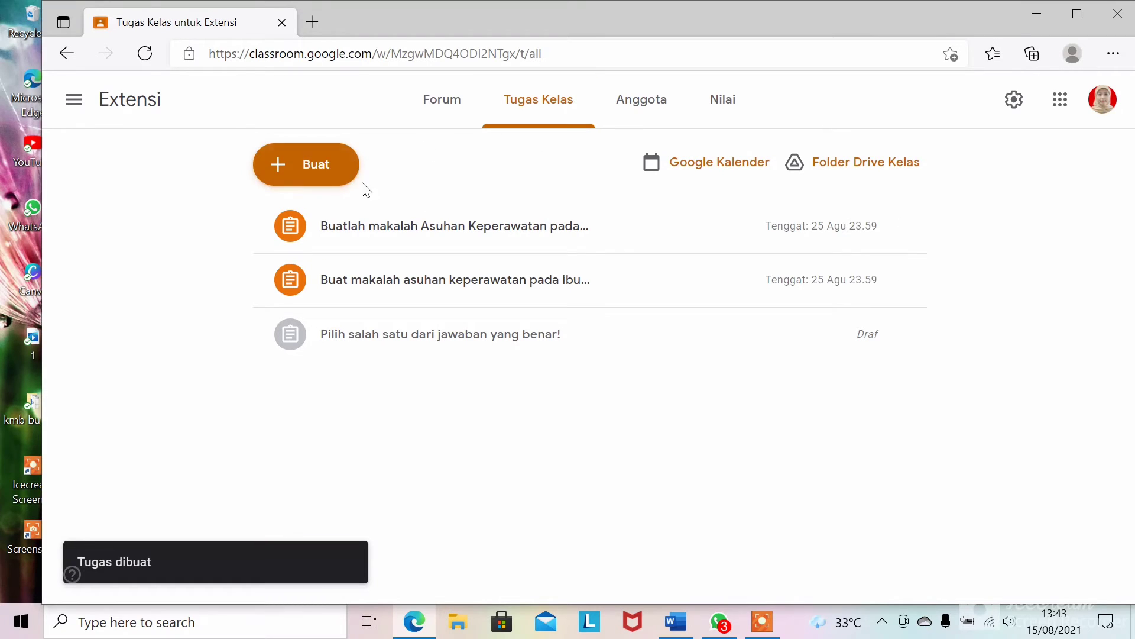
- Create a new quiz assignment in Classroom and open its attached Blank Quiz form
left_click(327, 182)
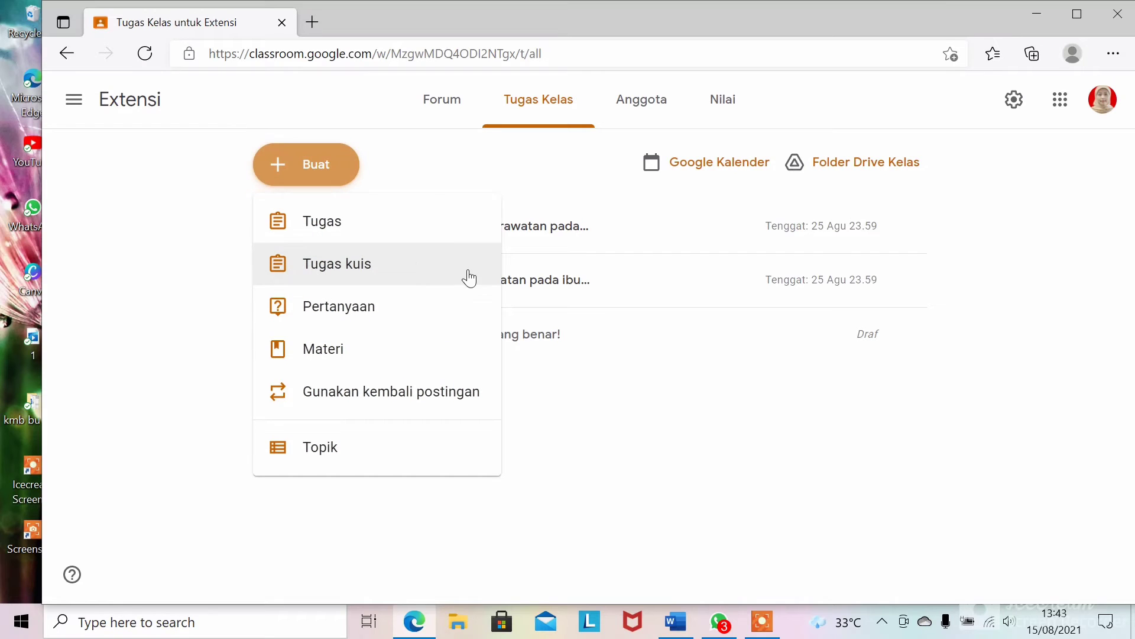
left_click(393, 266)
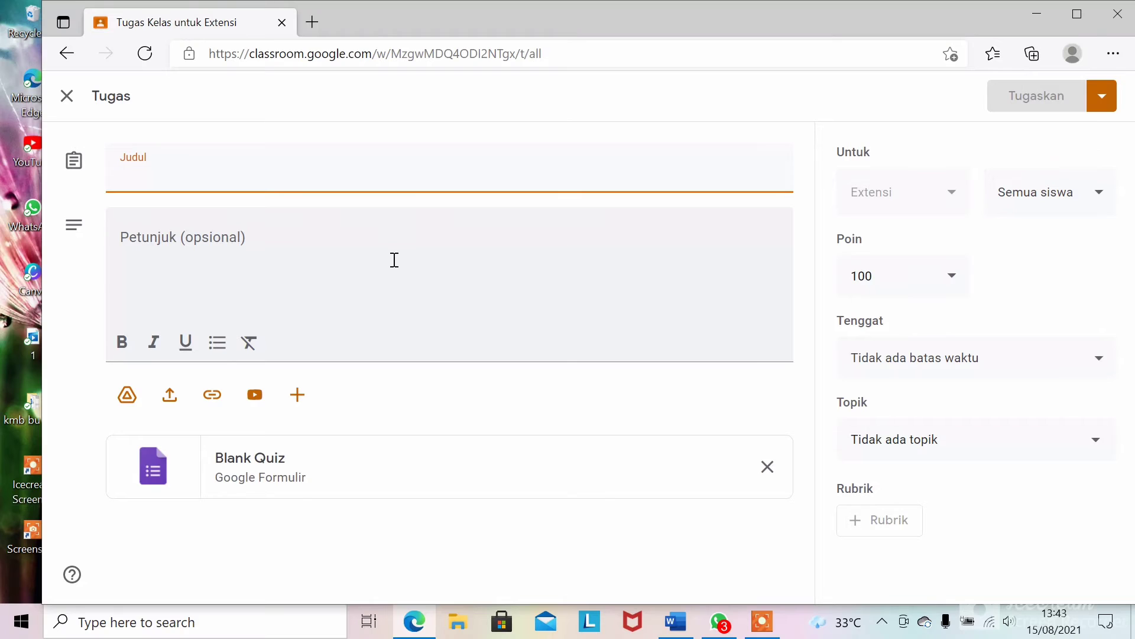
left_click(264, 480)
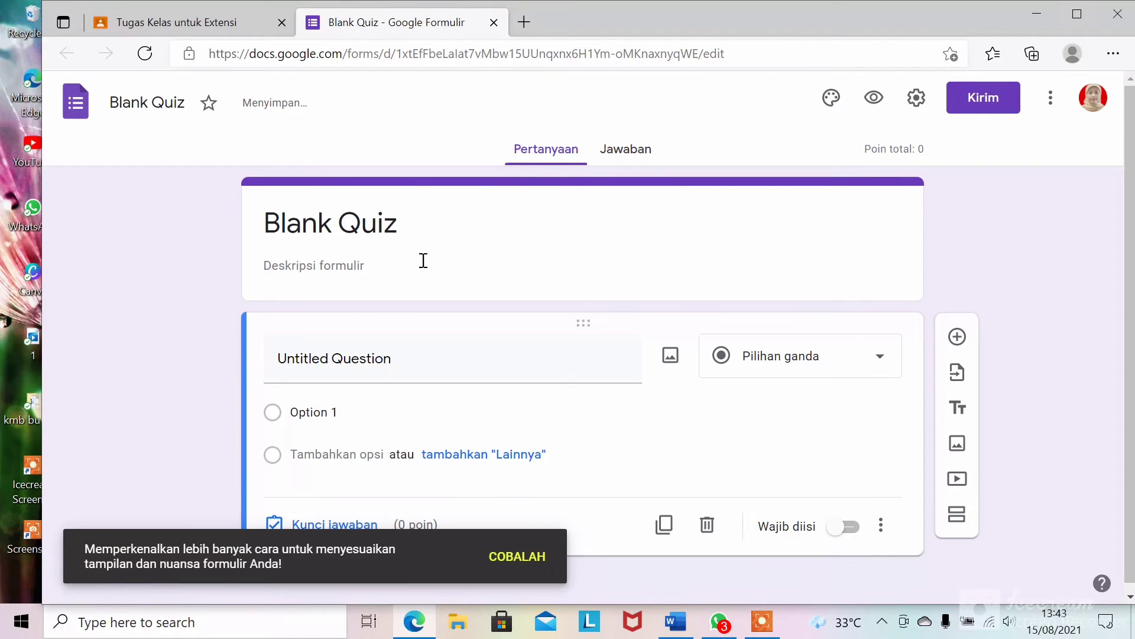
- Replace the Blank Quiz title with 'UAS SEMESTER'
left_click(320, 264)
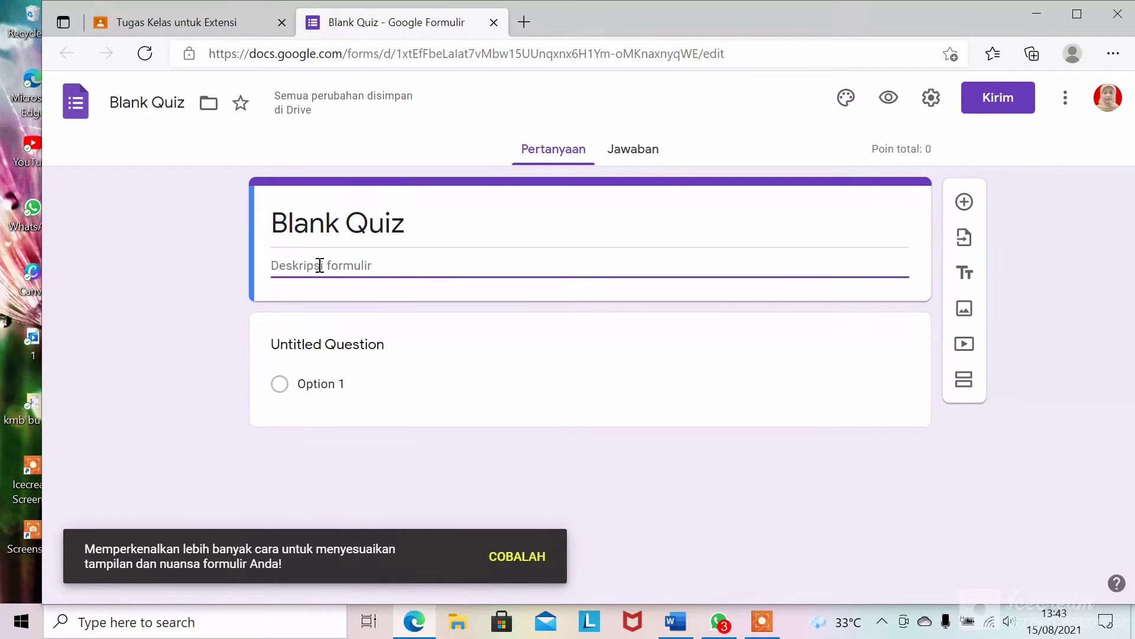
key("Caps_Lock")
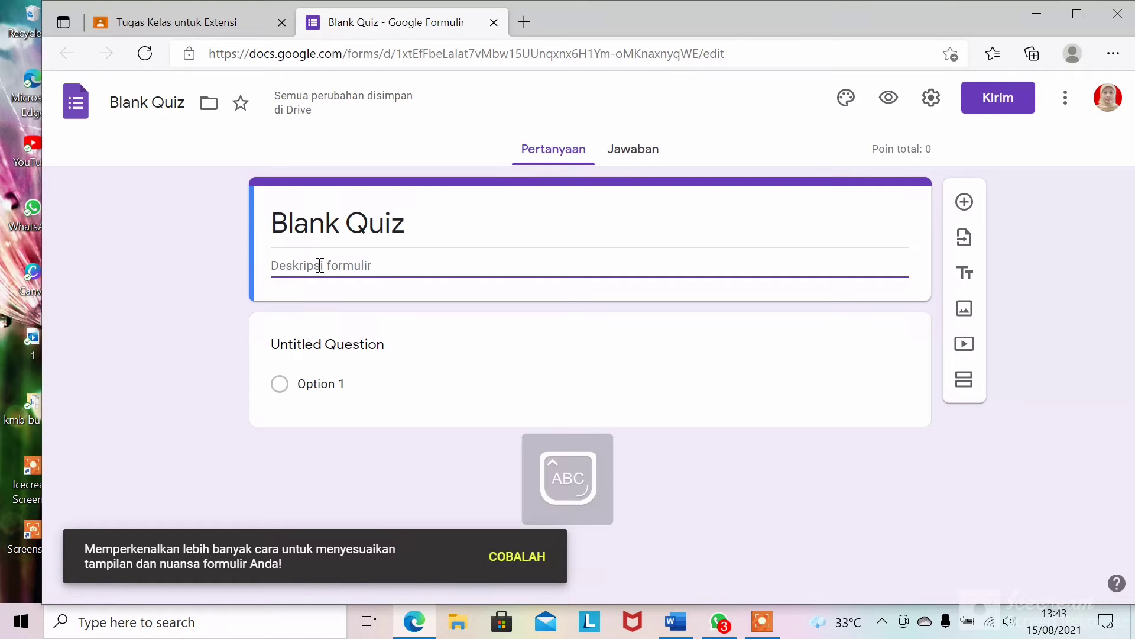
type("UAS")
left_click(459, 222)
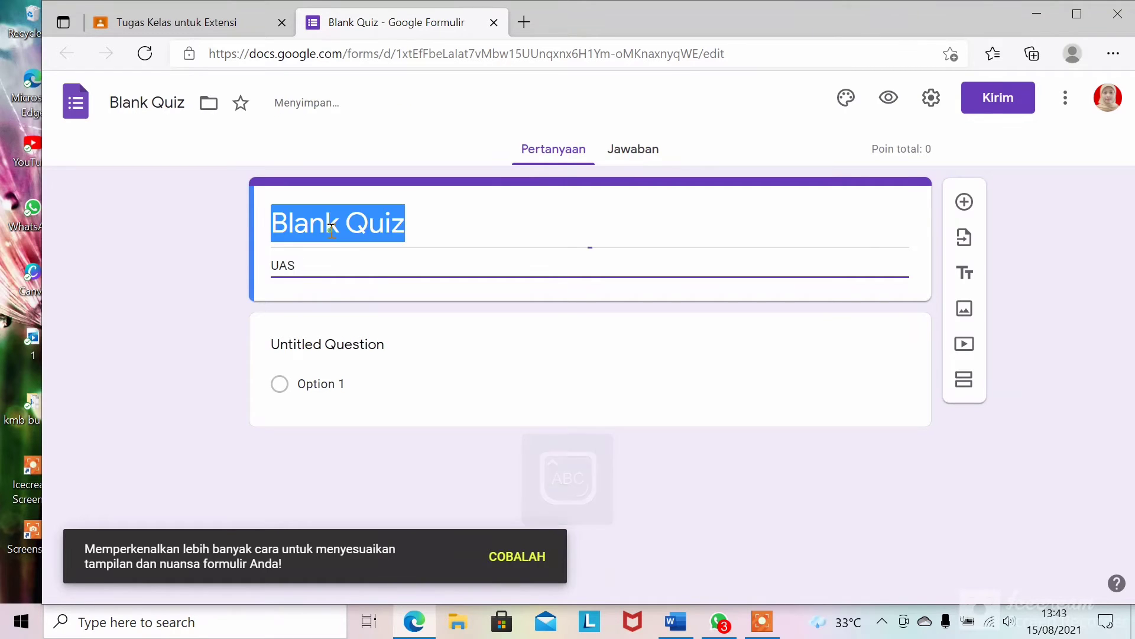
left_click(459, 223)
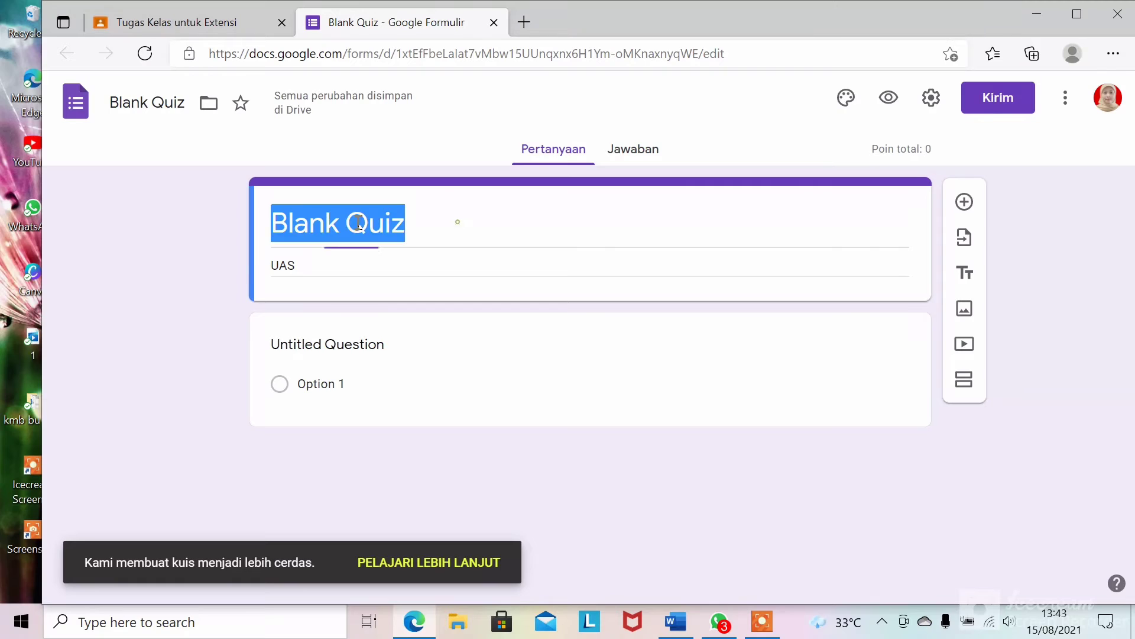
type("UAS ")
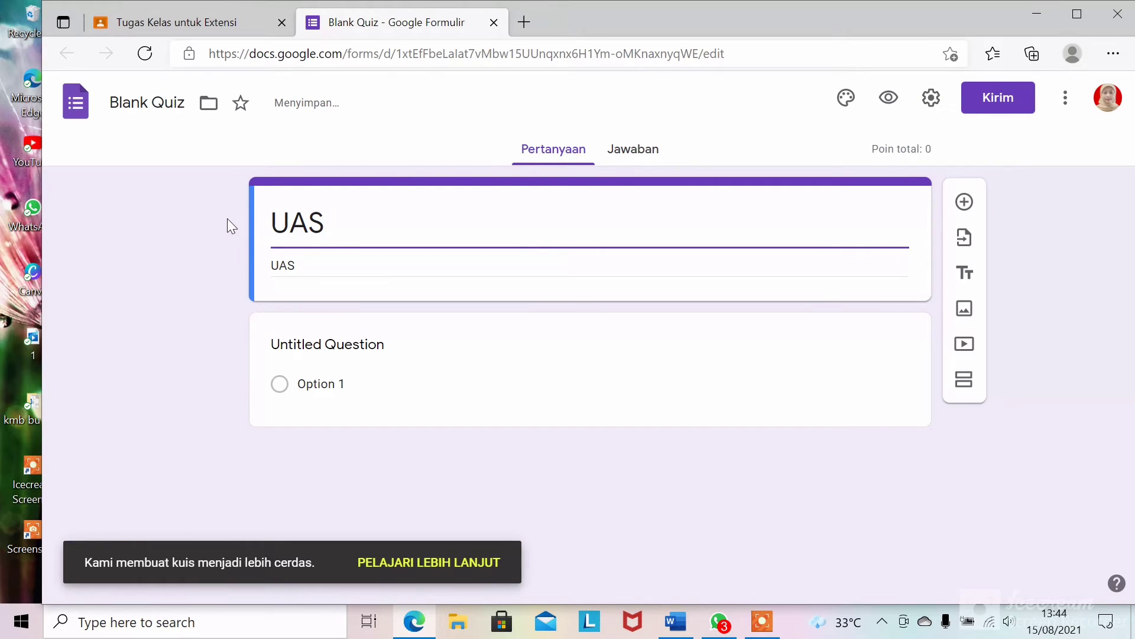
type("SEMESTER")
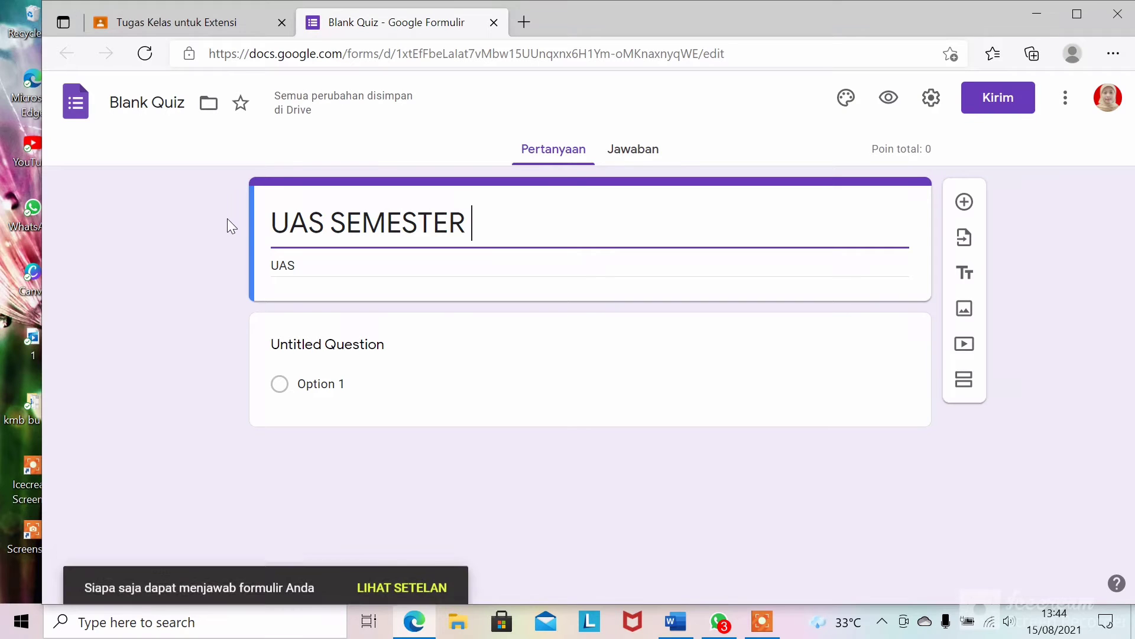
left_click(227, 218)
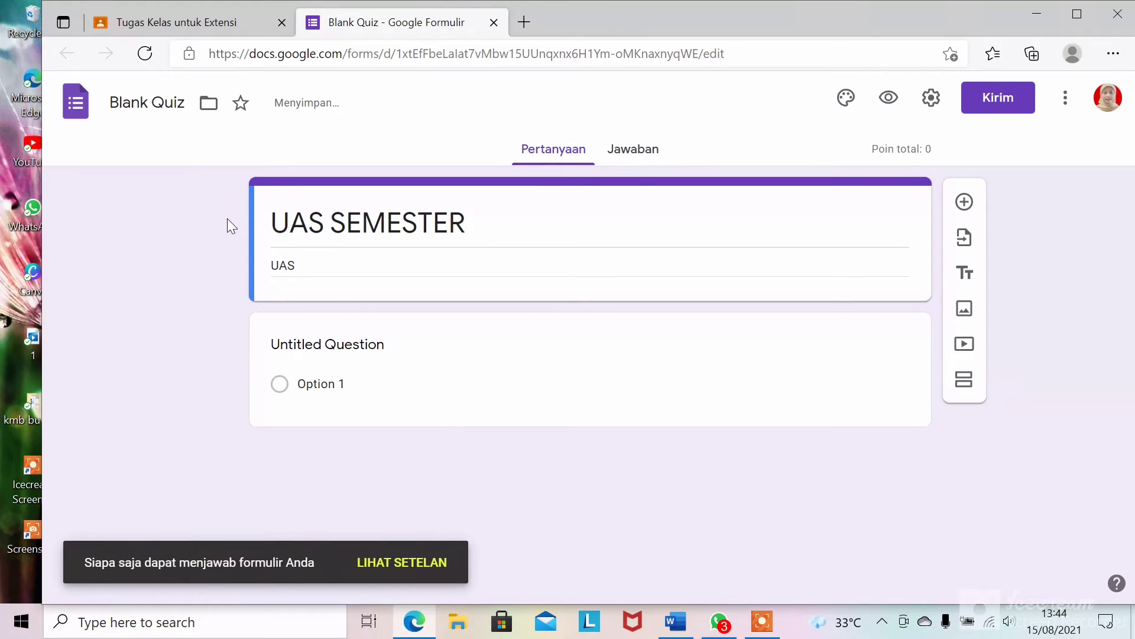
- Finish the title as 'UAS SEMESTER I' and type the description 'Piliihlah salah satu jawaban yang paling tepa'
left_click(491, 233)
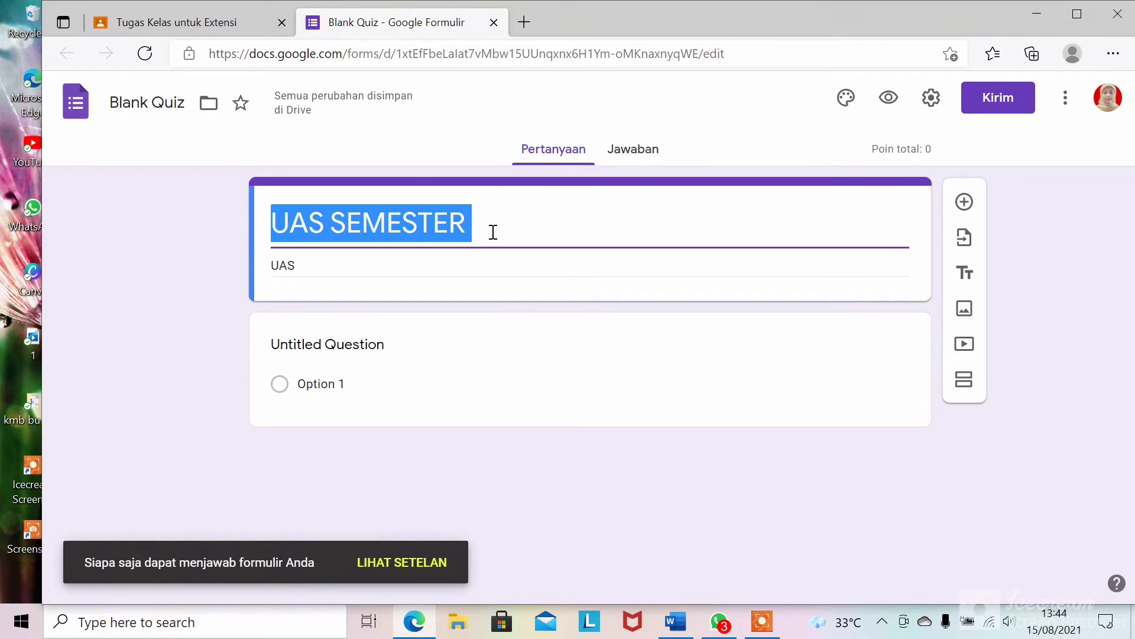
left_click(492, 231)
type("i")
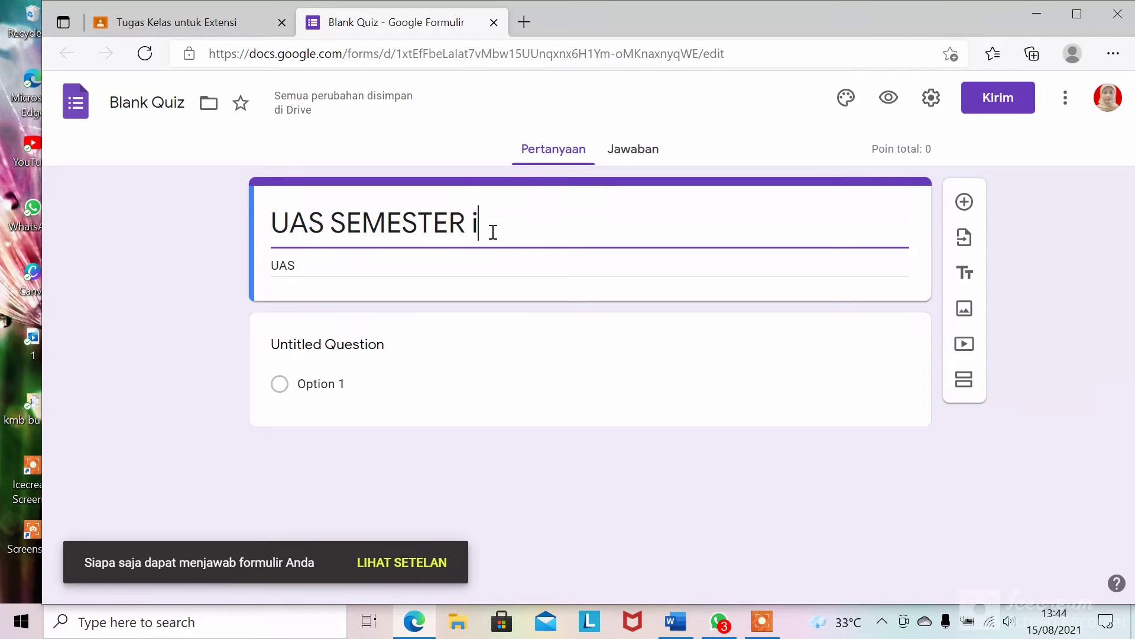
key("BackSpace")
key("Caps_Lock")
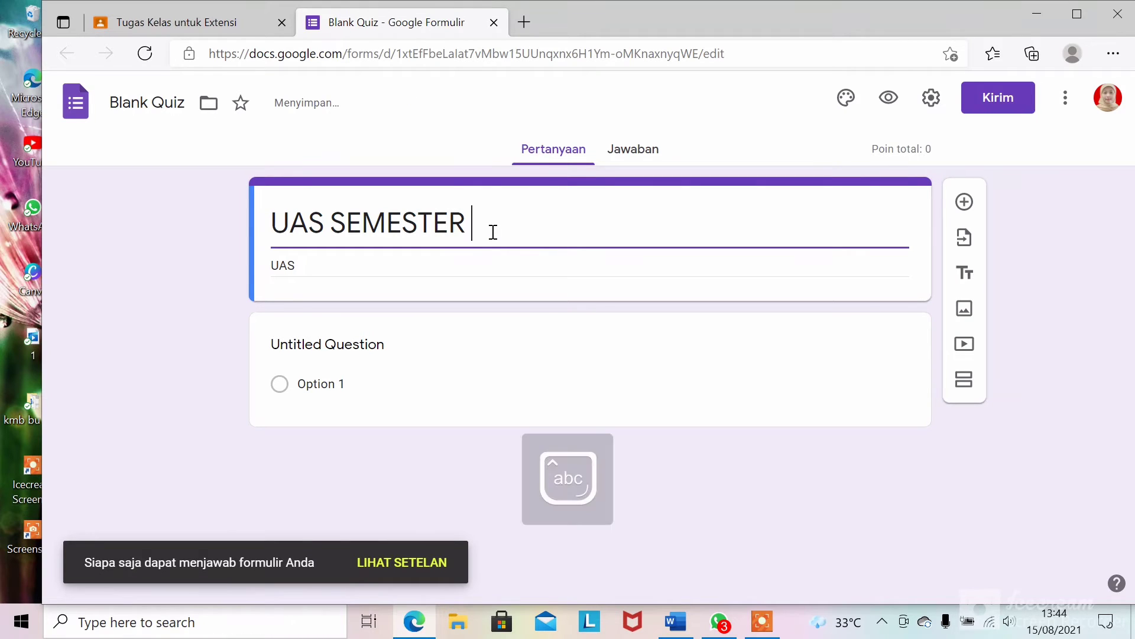
type("I")
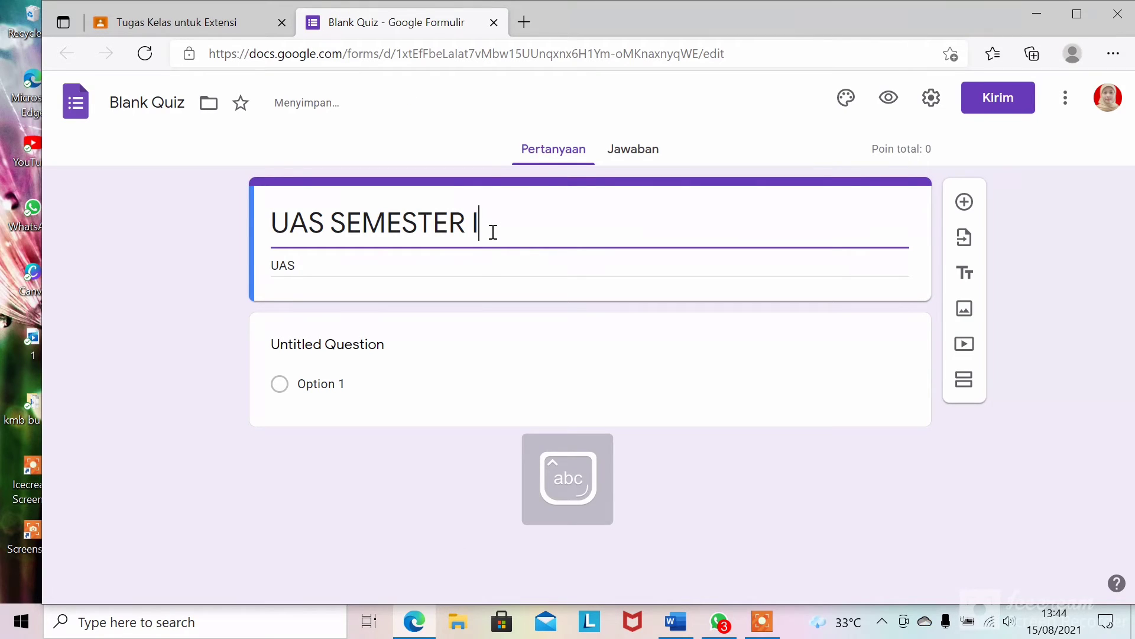
left_click(330, 283)
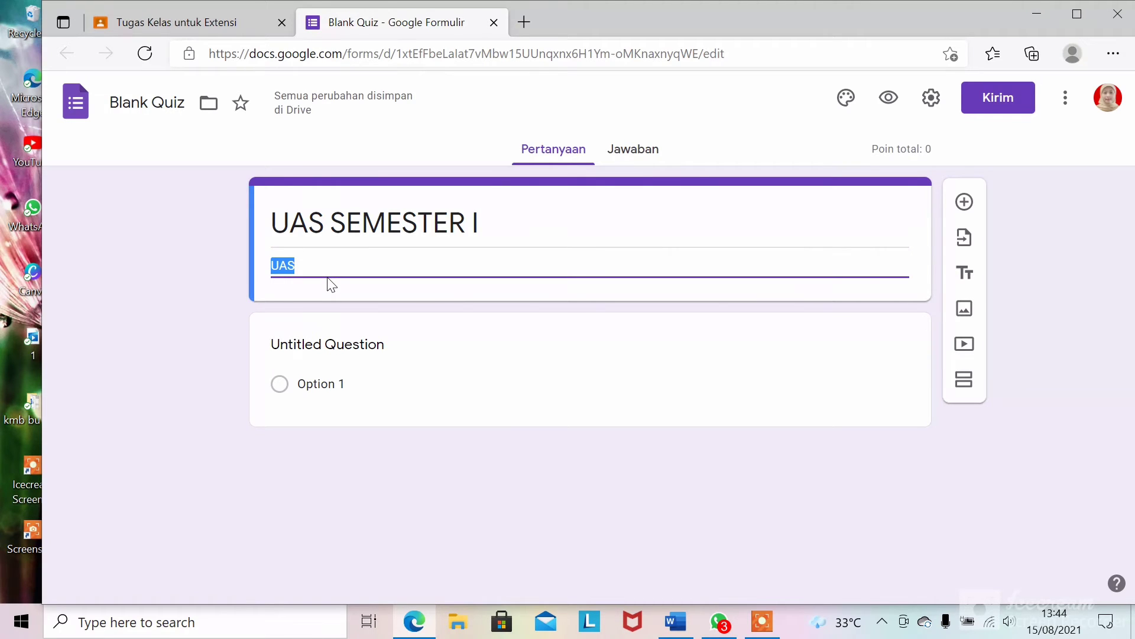
type("Piliihlah ")
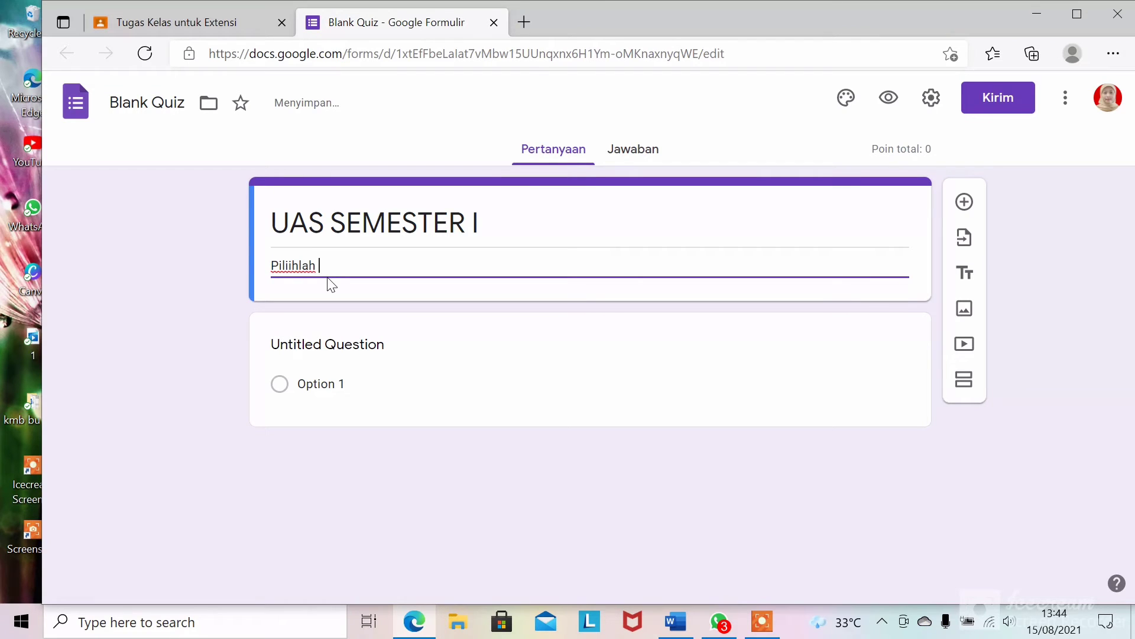
type("salah satu jawaban ")
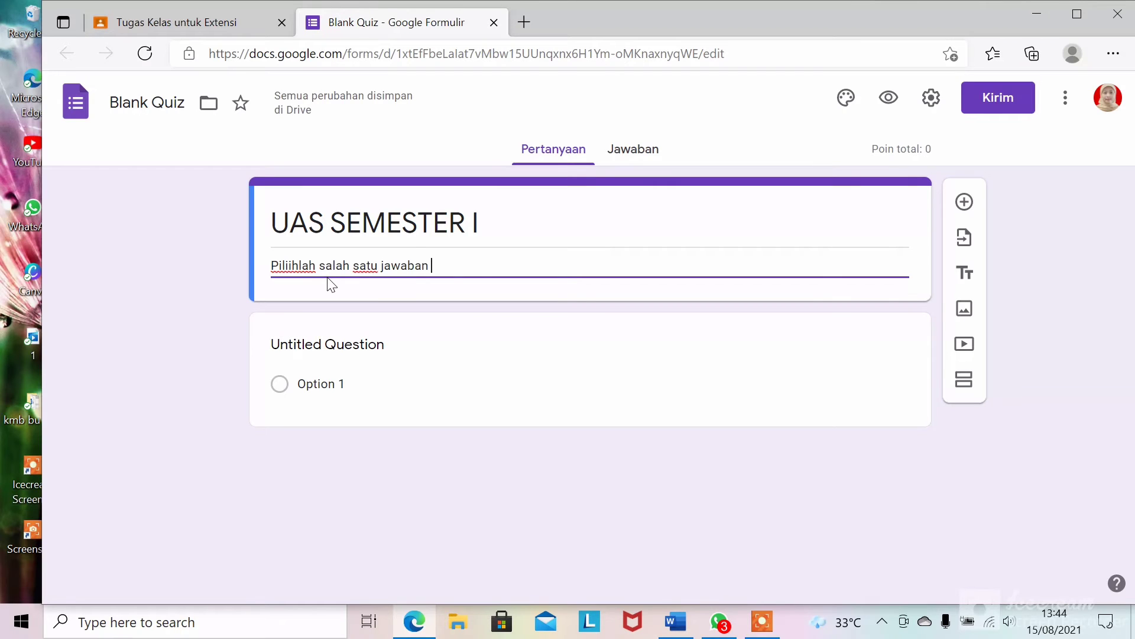
type("yang pa")
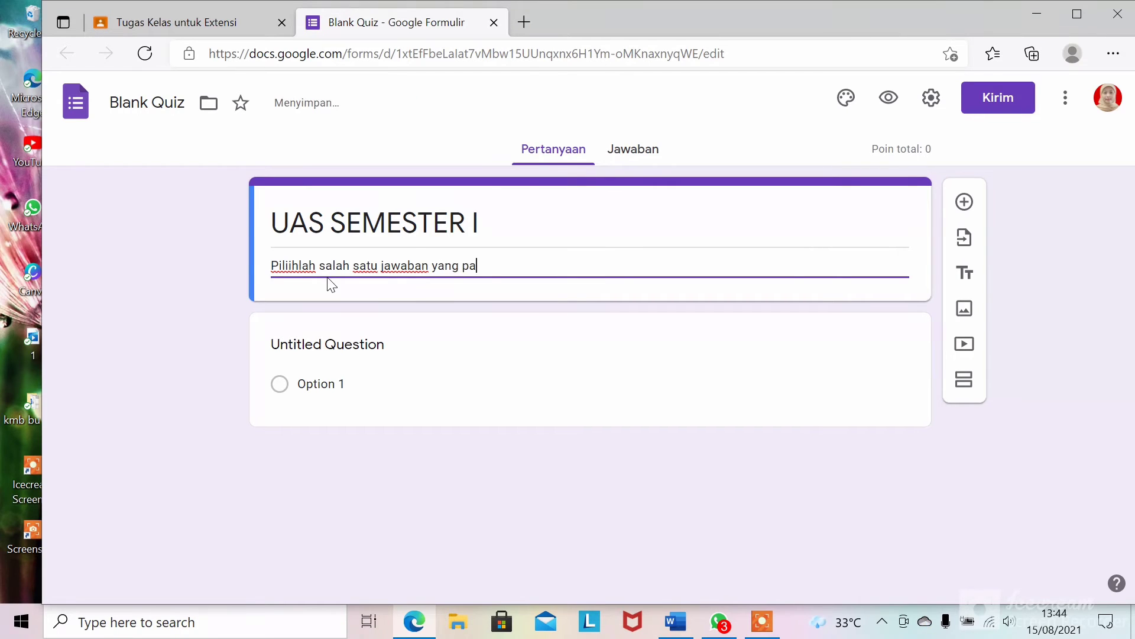
type("ling tepat")
- Replace the first question's Untitled Question title with 'Nama Lengkap'
left_click(284, 385)
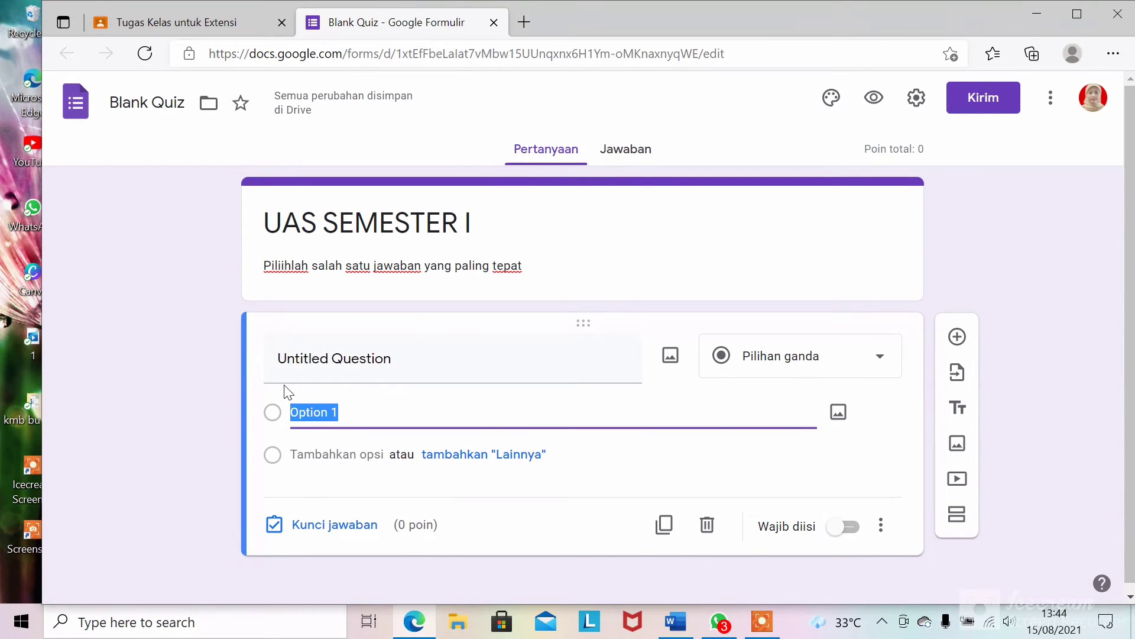
left_click(399, 368)
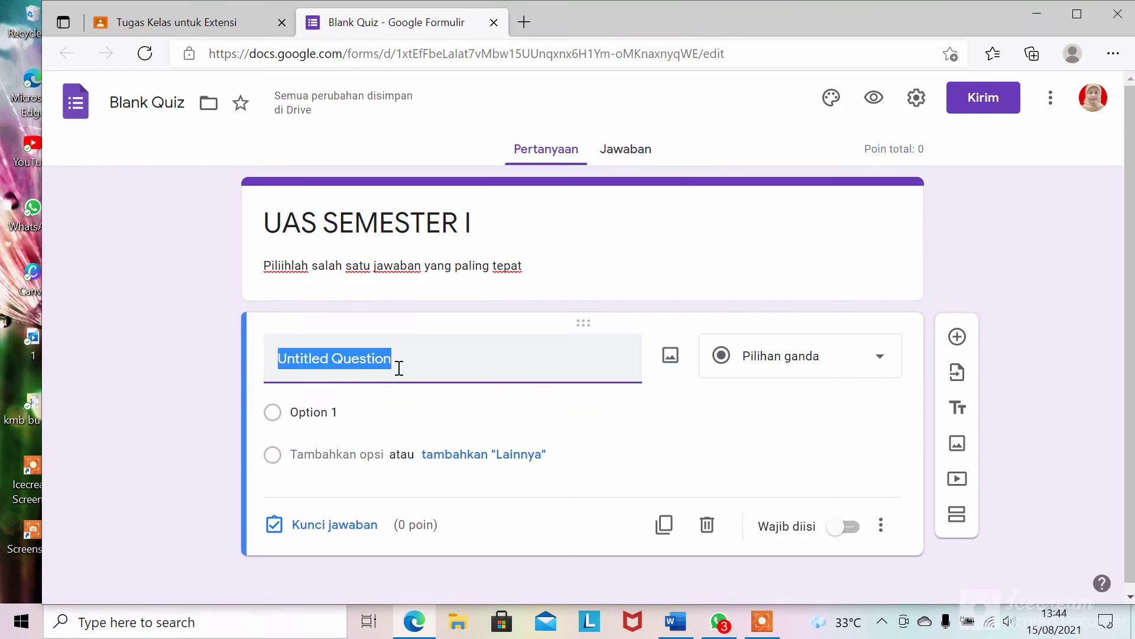
type("Na")
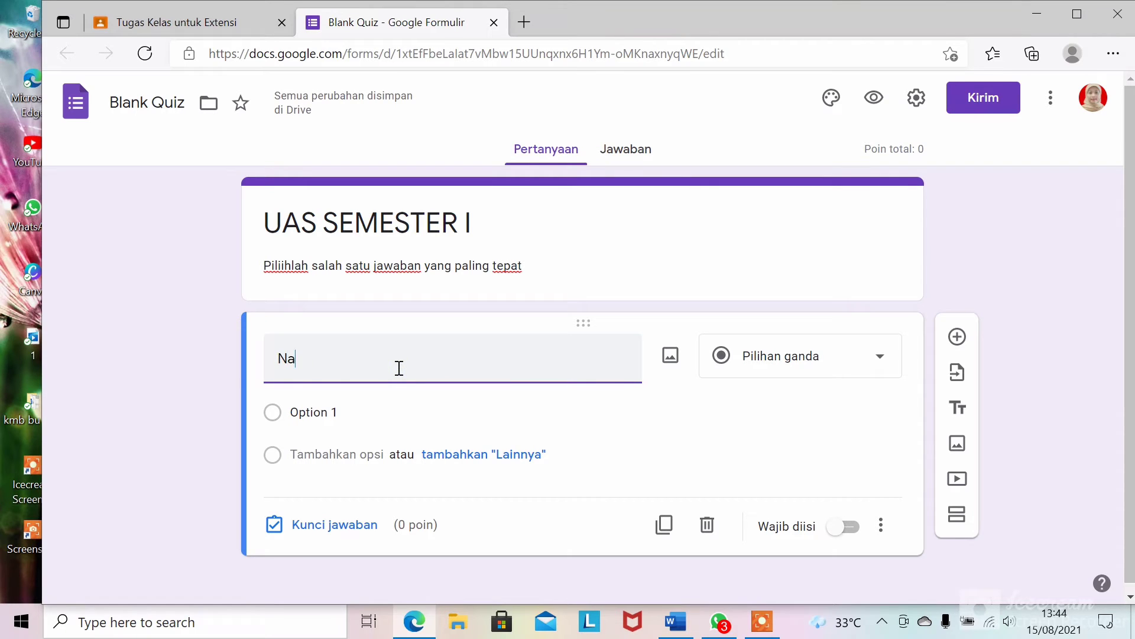
type("ma Leng")
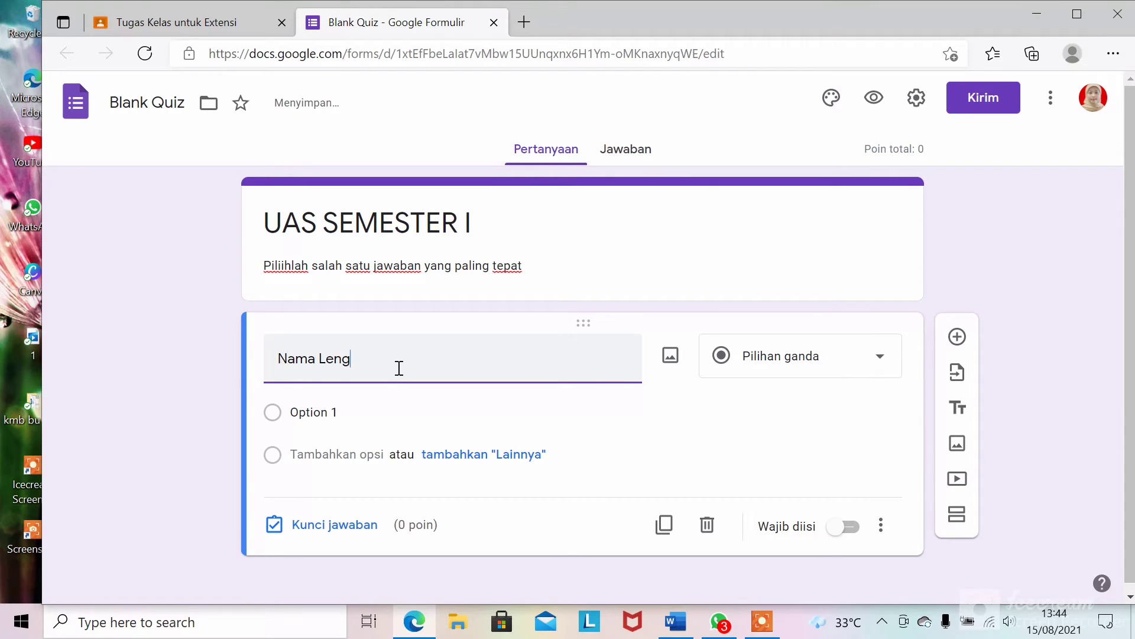
type("kap")
- Make Nama Lengkap a required Paragraf question and add a new multiple-choice question below
left_click(272, 417)
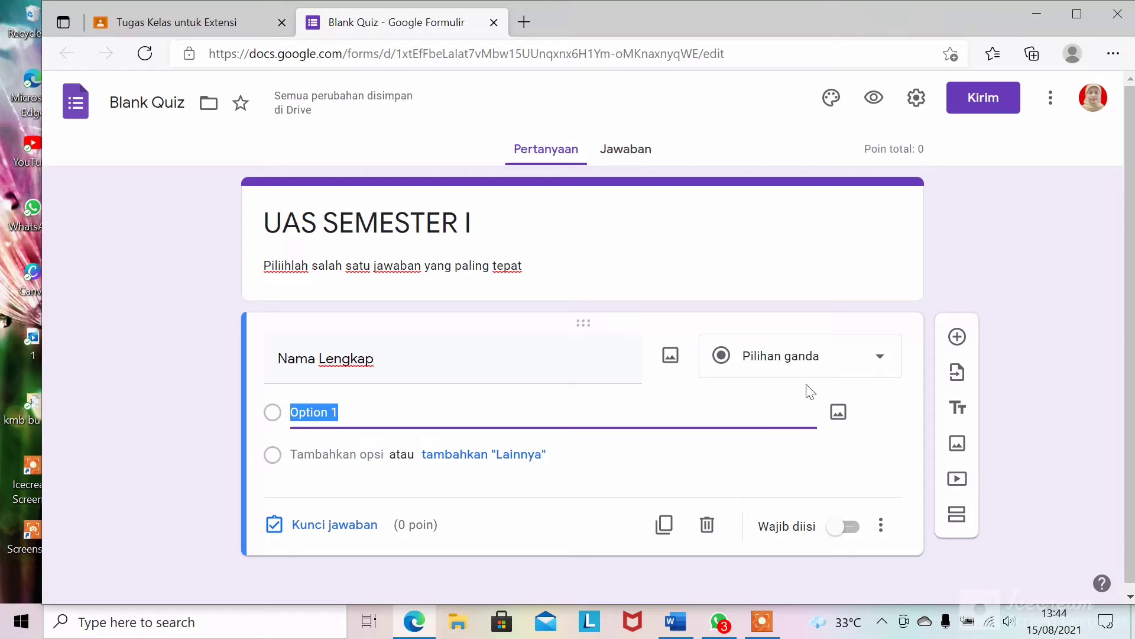
left_click(837, 368)
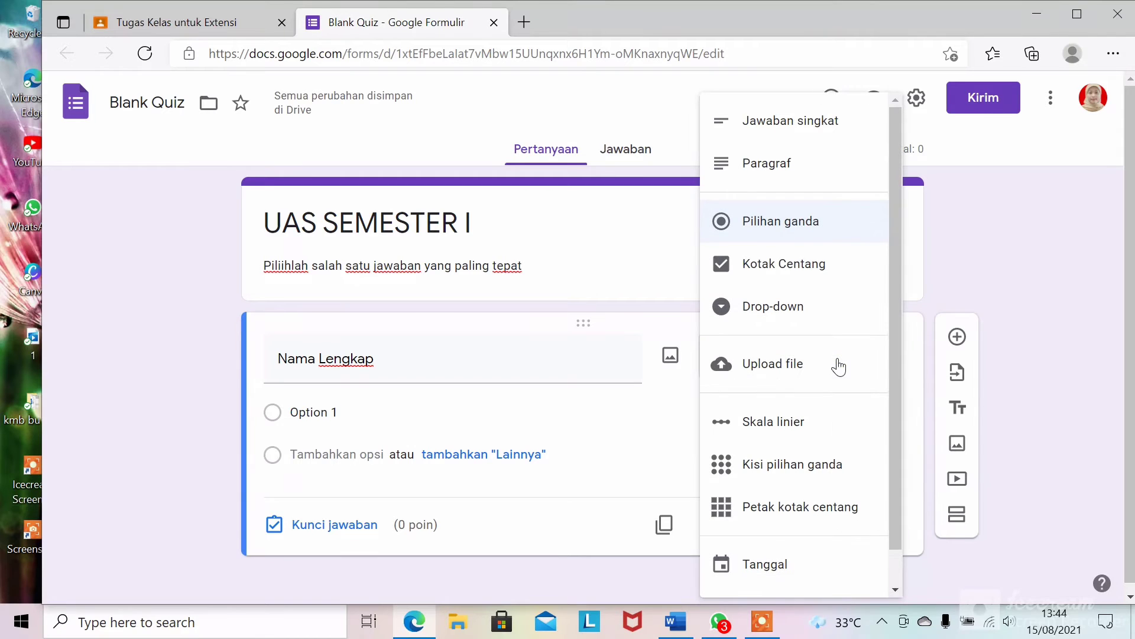
left_click(828, 124)
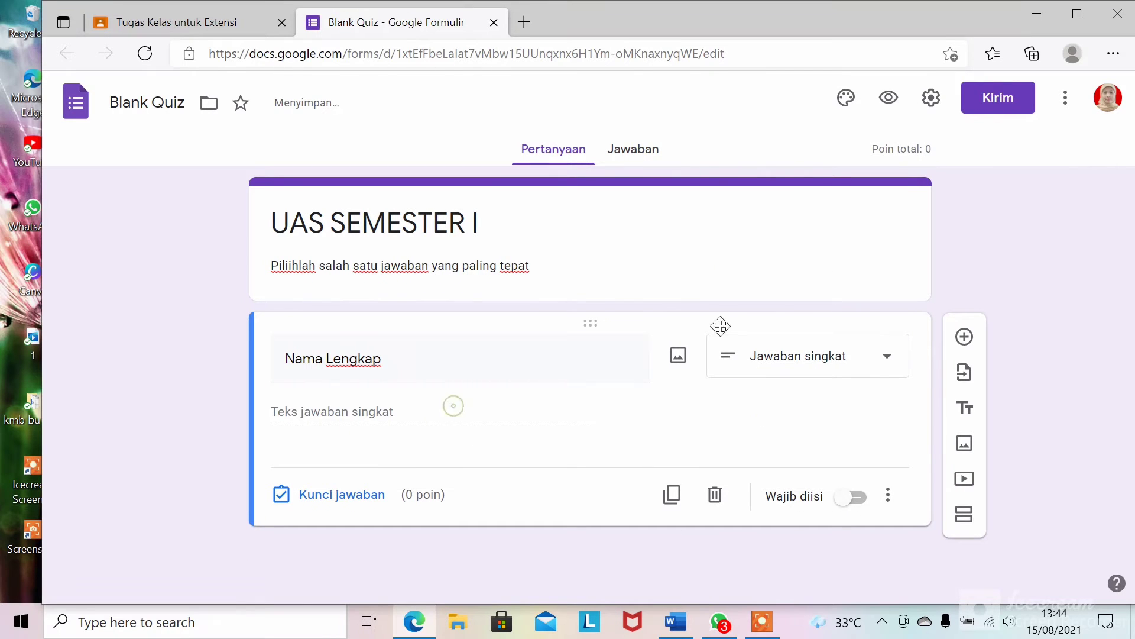
left_click(842, 359)
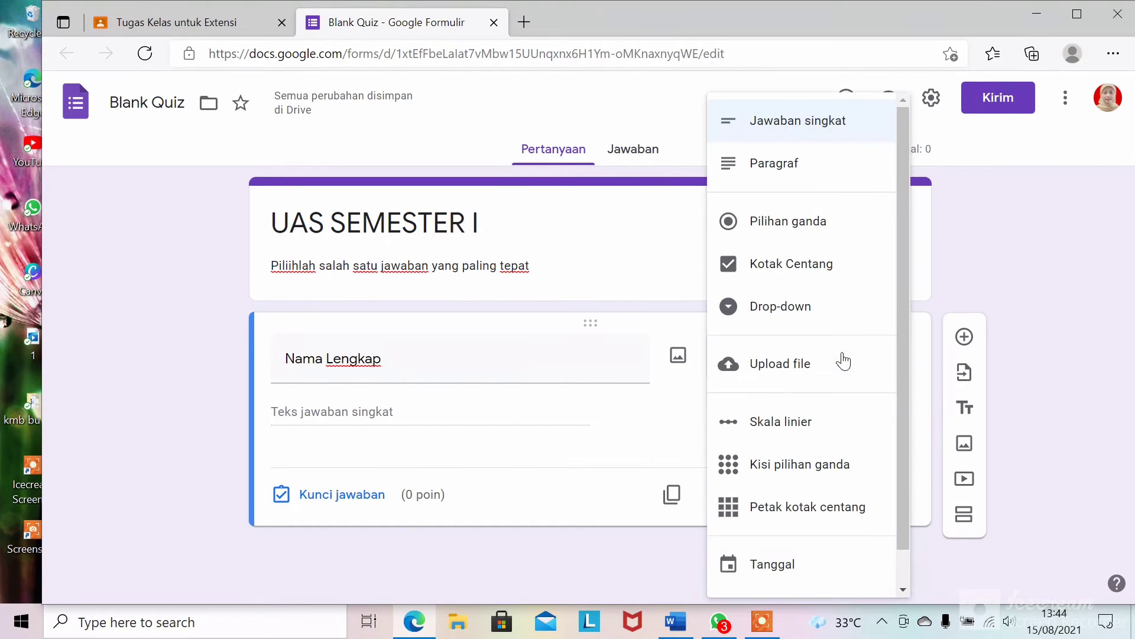
left_click(821, 172)
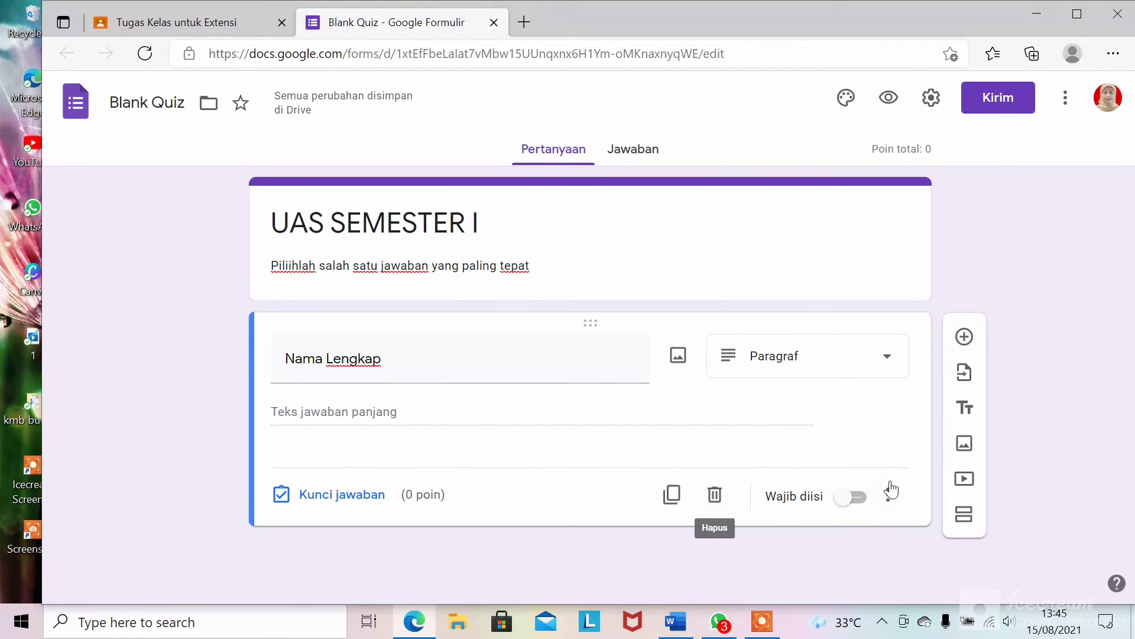
left_click(862, 503)
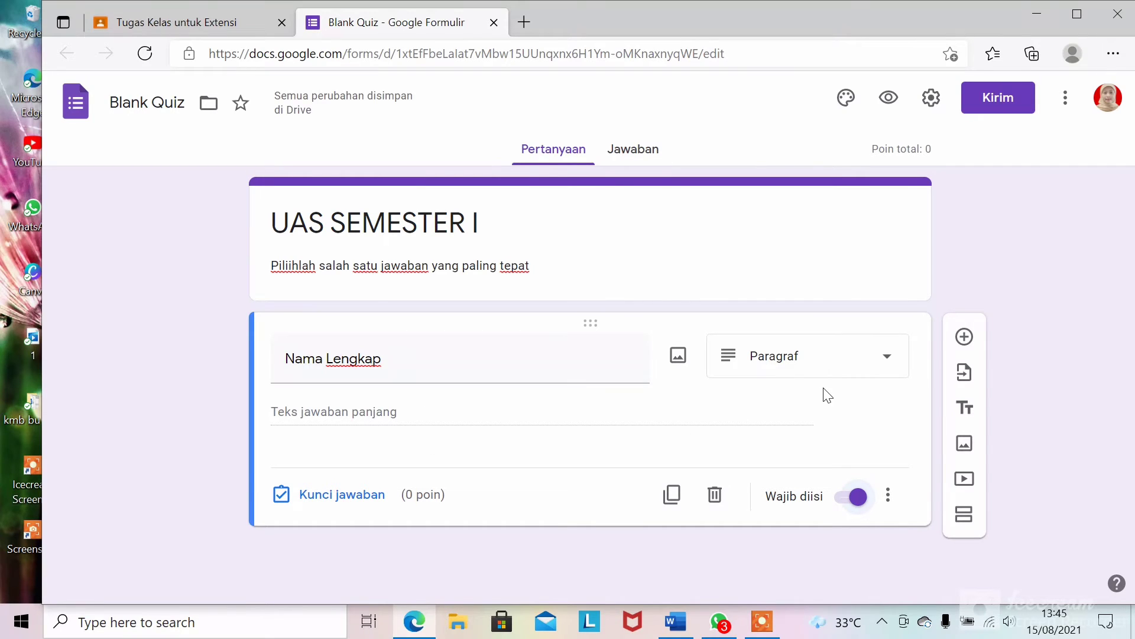
left_click(964, 338)
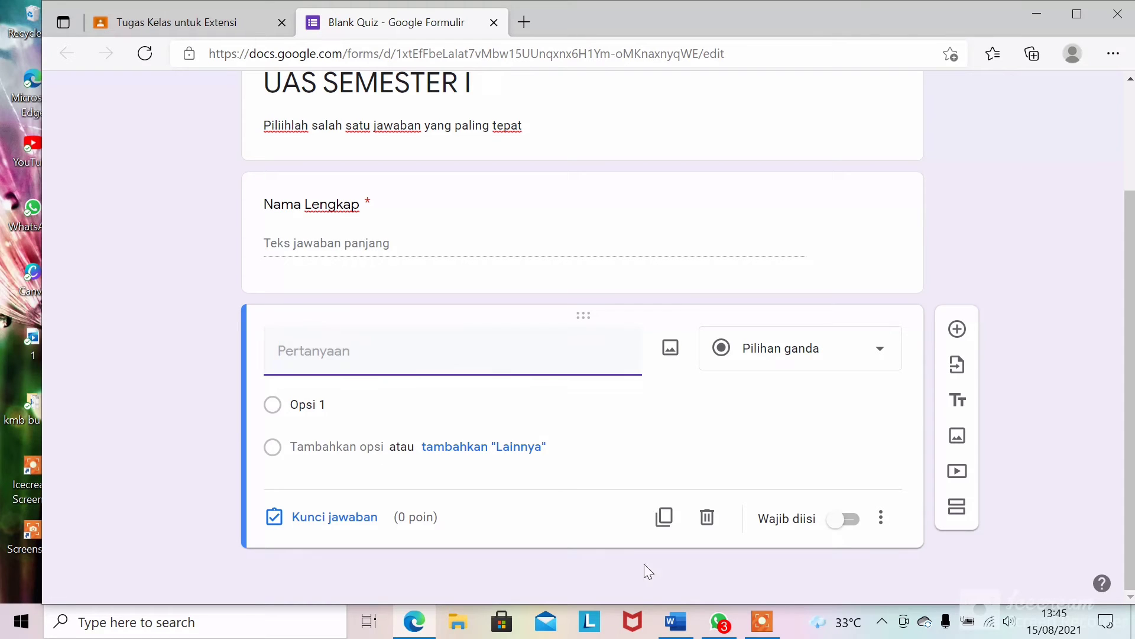
- Copy question 2's text from Word into the new question, removing its leading '2.'
left_click(674, 622)
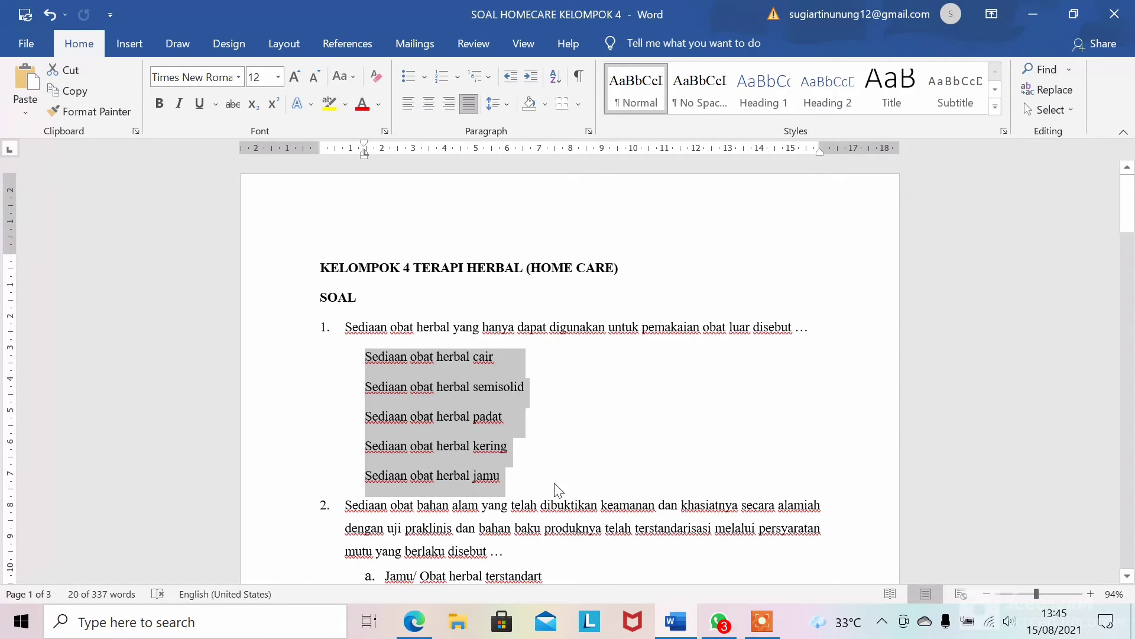
mouse_move(1127, 213)
left_mouse_down()
mouse_move(1130, 237)
mouse_move(1129, 220)
left_mouse_up()
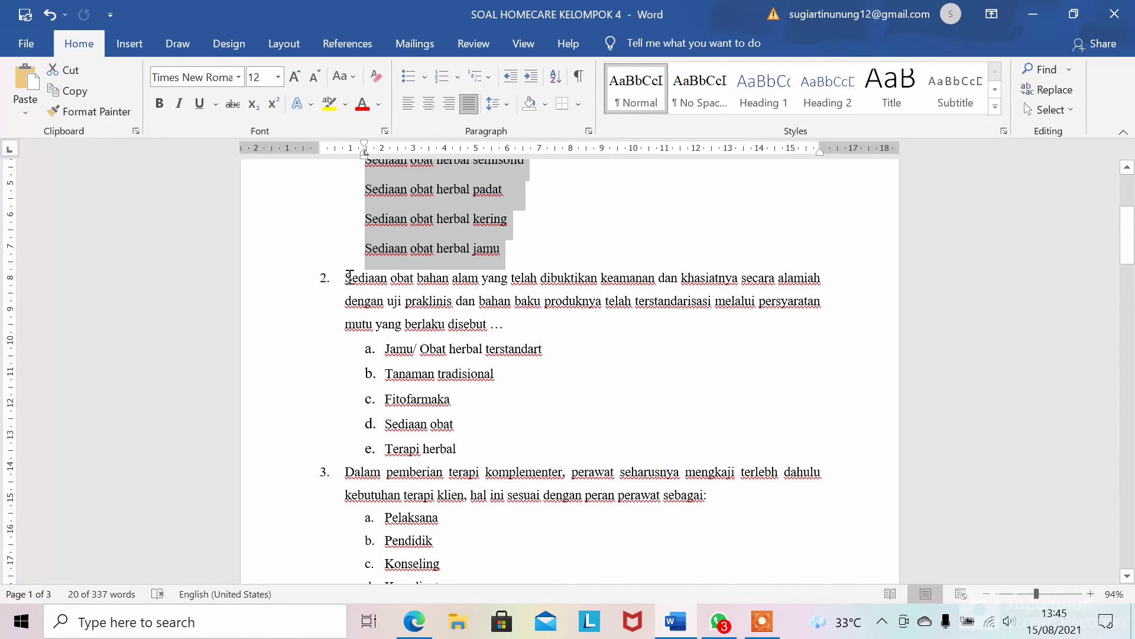
left_click_drag(347, 276, 523, 328)
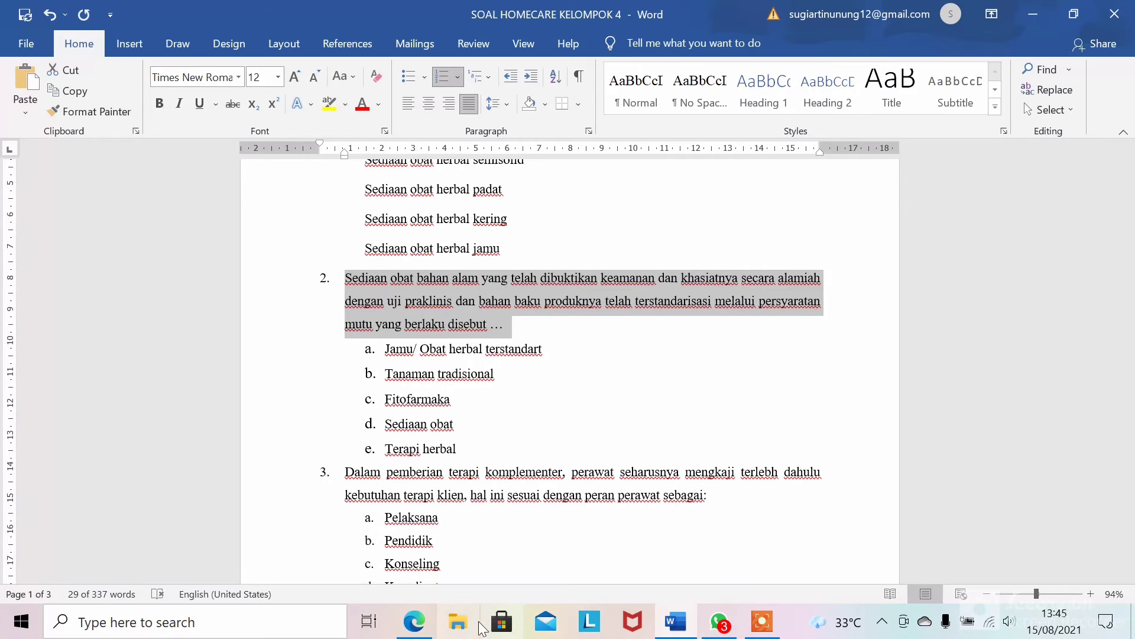
left_click(415, 621)
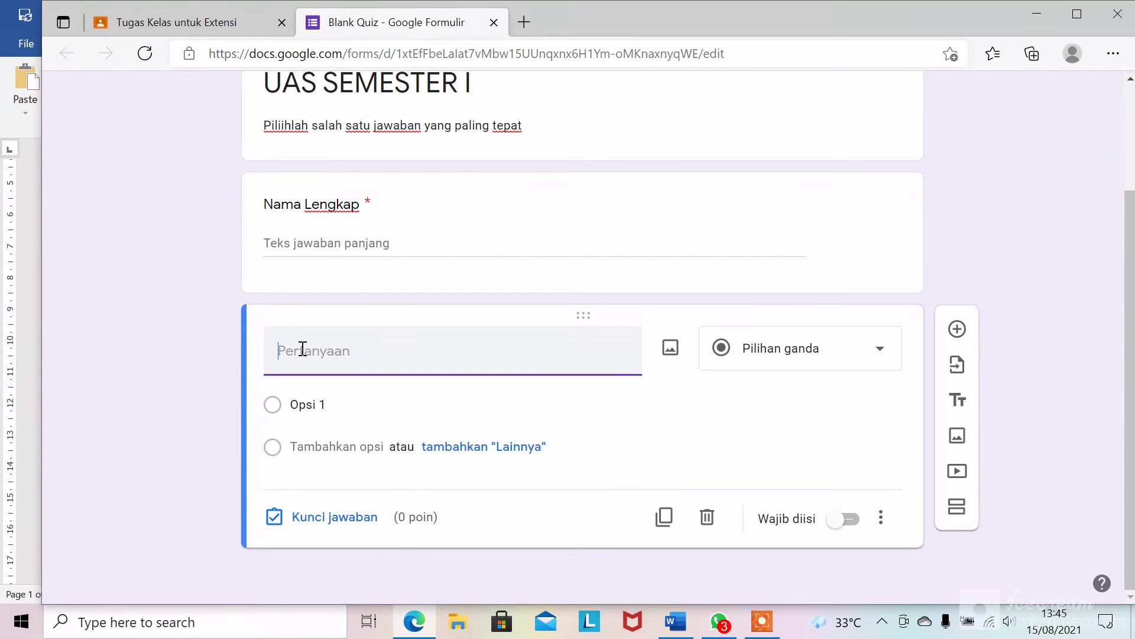
type("2.\tSediaan obat bahan alam yang telah dibuktikan keamanan dan khasiatnya secara alamiah dengan uji praklinis dan bahan baku produknya telah terstandarisasi melalui persyaratan mutu yang berlaku disebut ...")
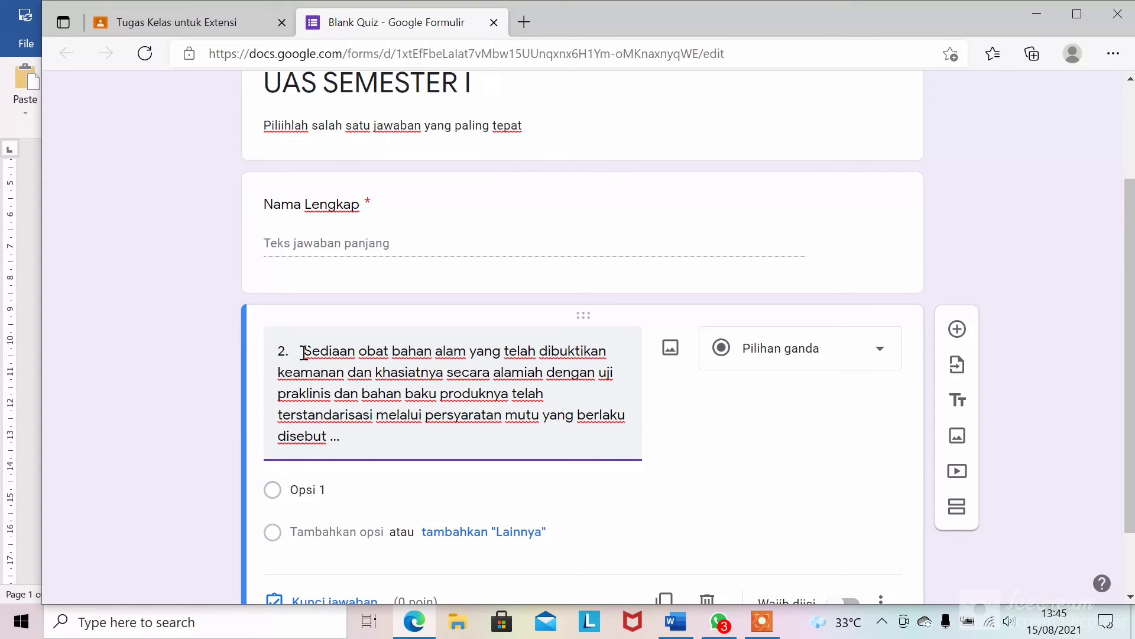
left_click(303, 353)
key("BackSpace")
key("BackSpace")
key("BackSpace")
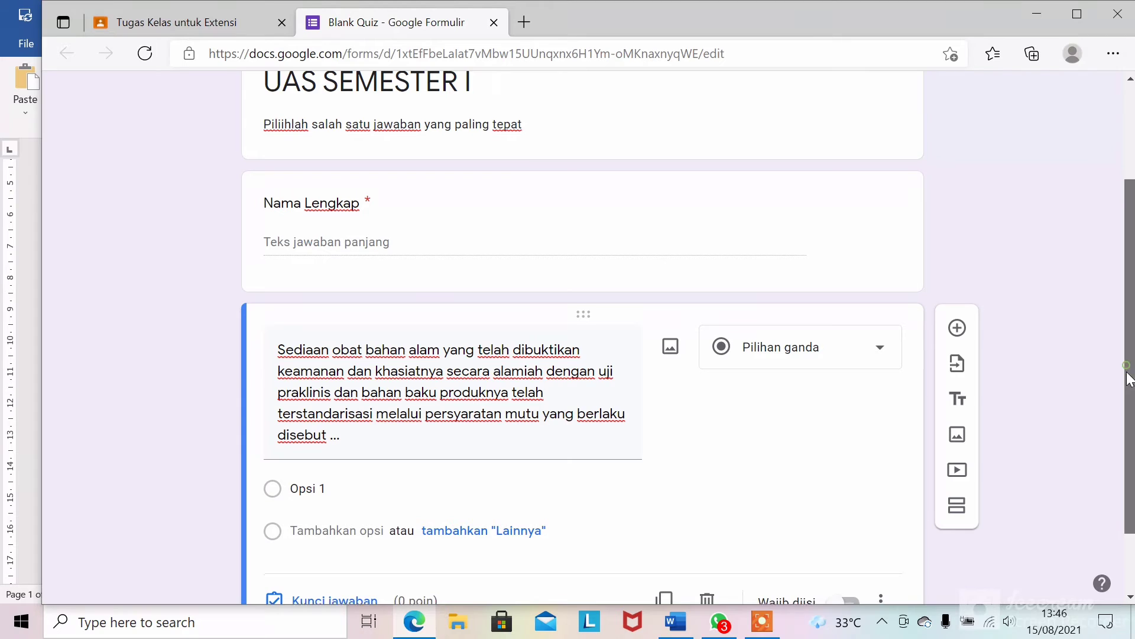
left_click_drag(1125, 379, 1123, 439)
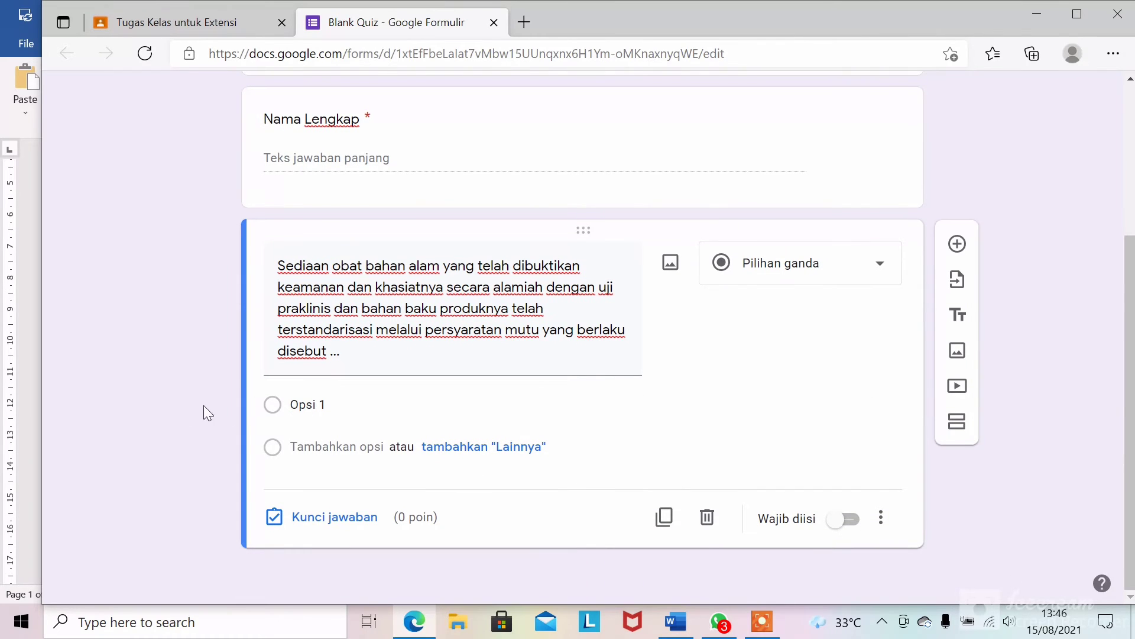
left_click(276, 406)
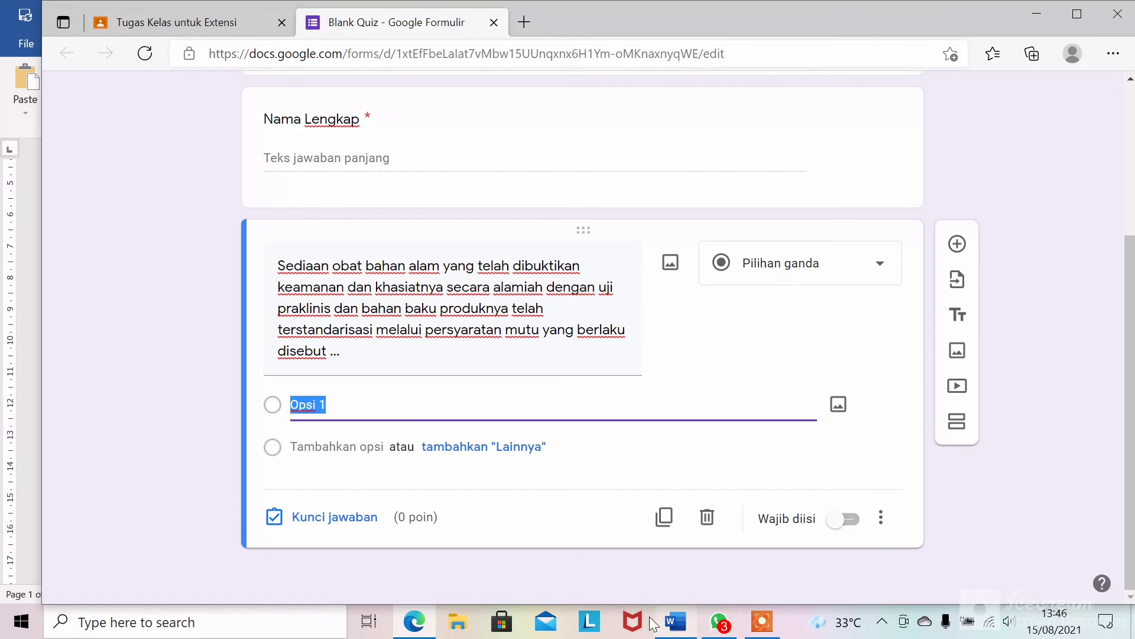
- Turn off the a–e numbering on question 2's five answer options in Word
left_click(676, 622)
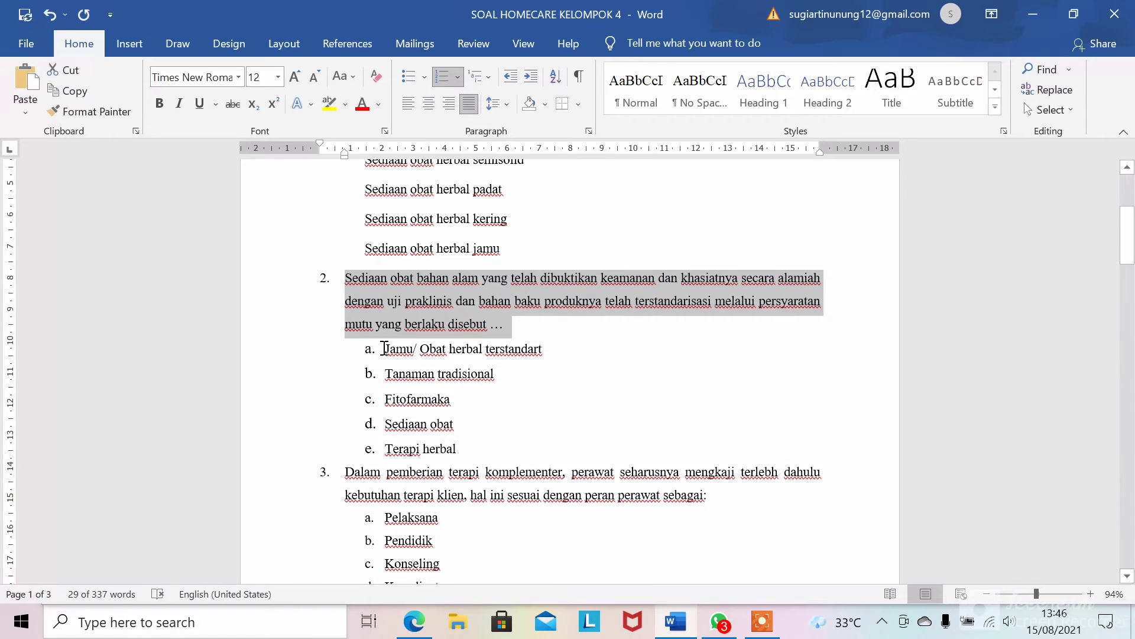
left_click(462, 344)
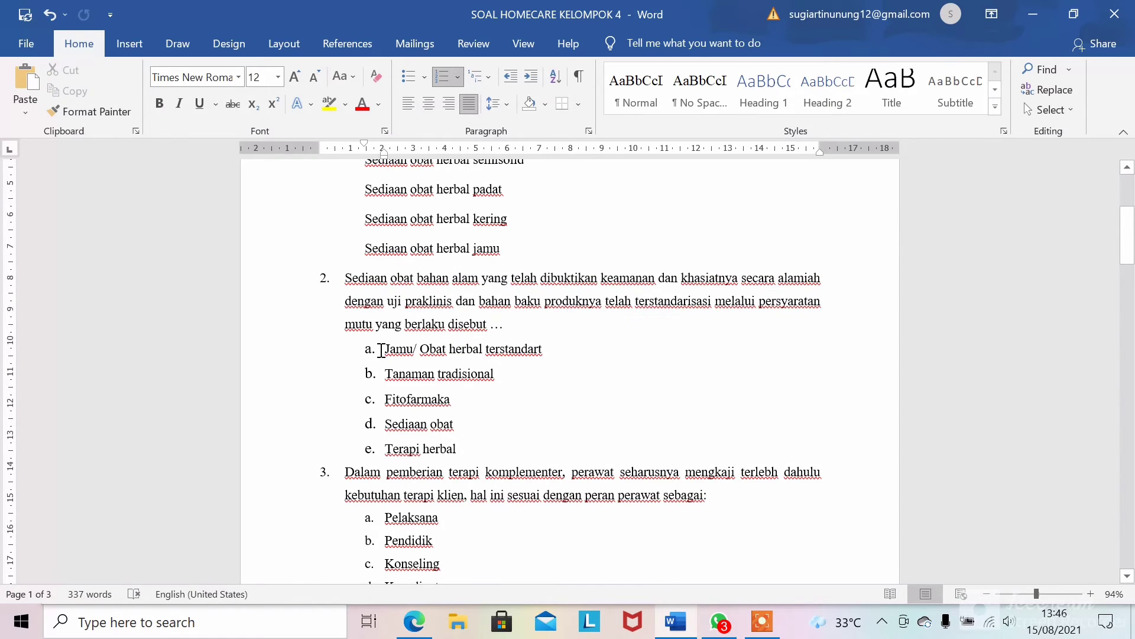
left_click_drag(389, 353, 492, 454)
key("ctrl+c")
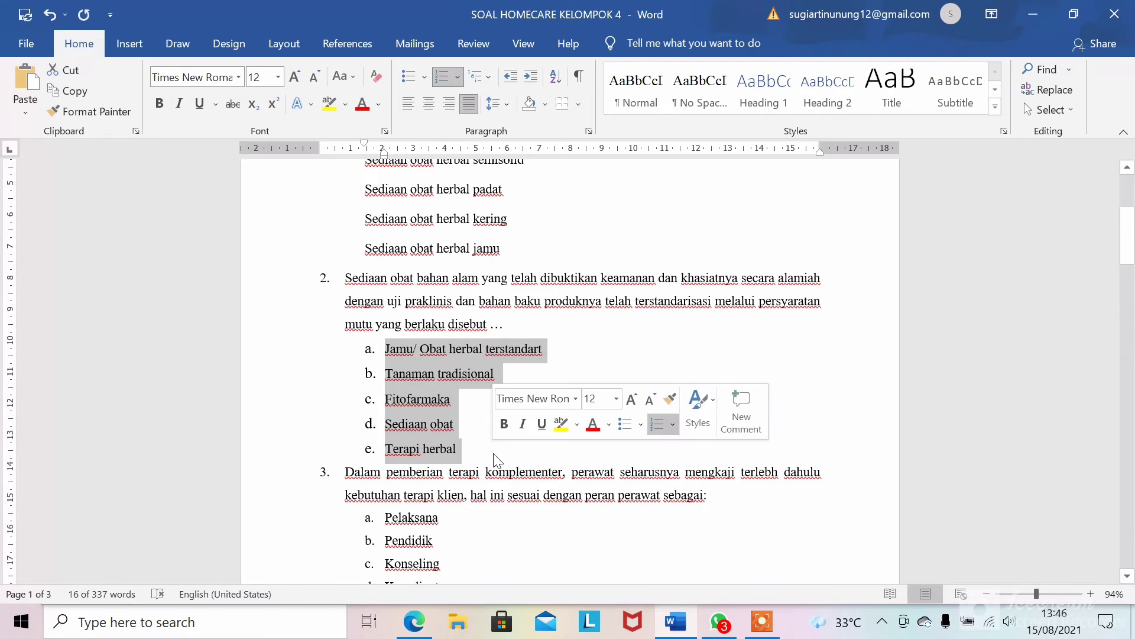
left_click(444, 77)
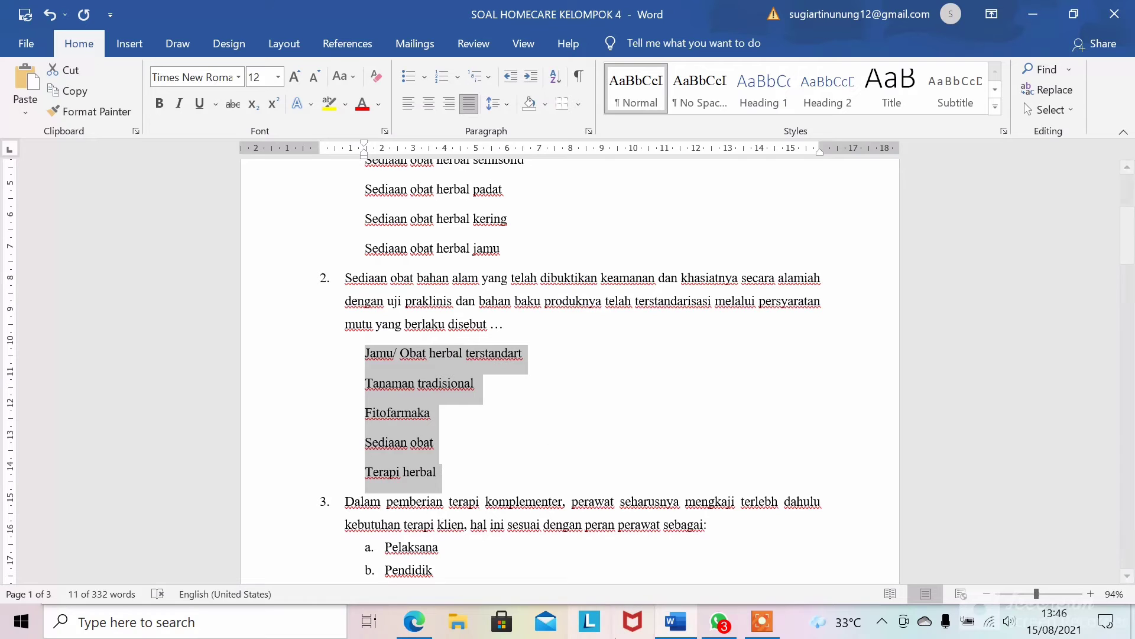
left_click(415, 621)
type("tugas")
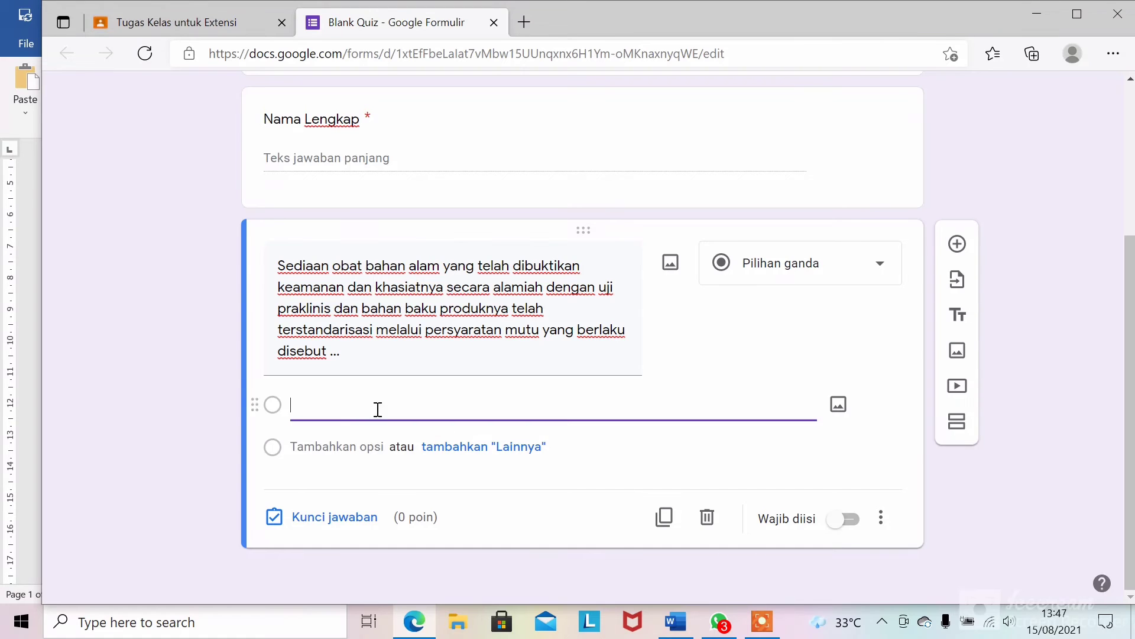
- Paste five options: Jamu/ Obat herbal terstandart, Tanaman tradisional, Fitofarmaka, Sediaan obat, Terapi herbal
left_click(675, 627)
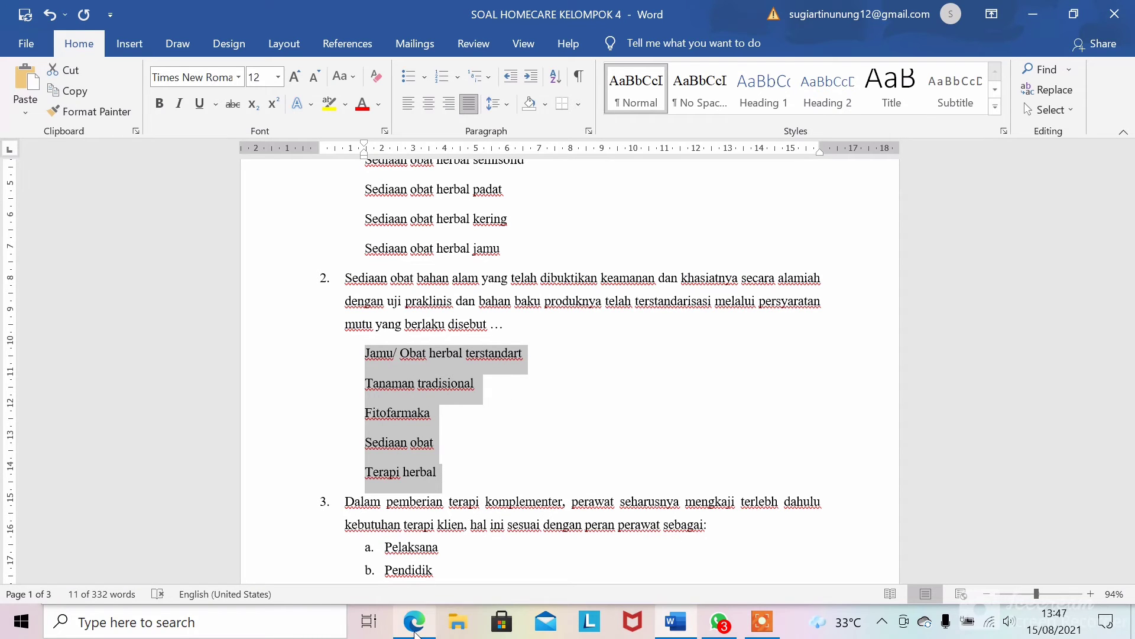
left_click(414, 624)
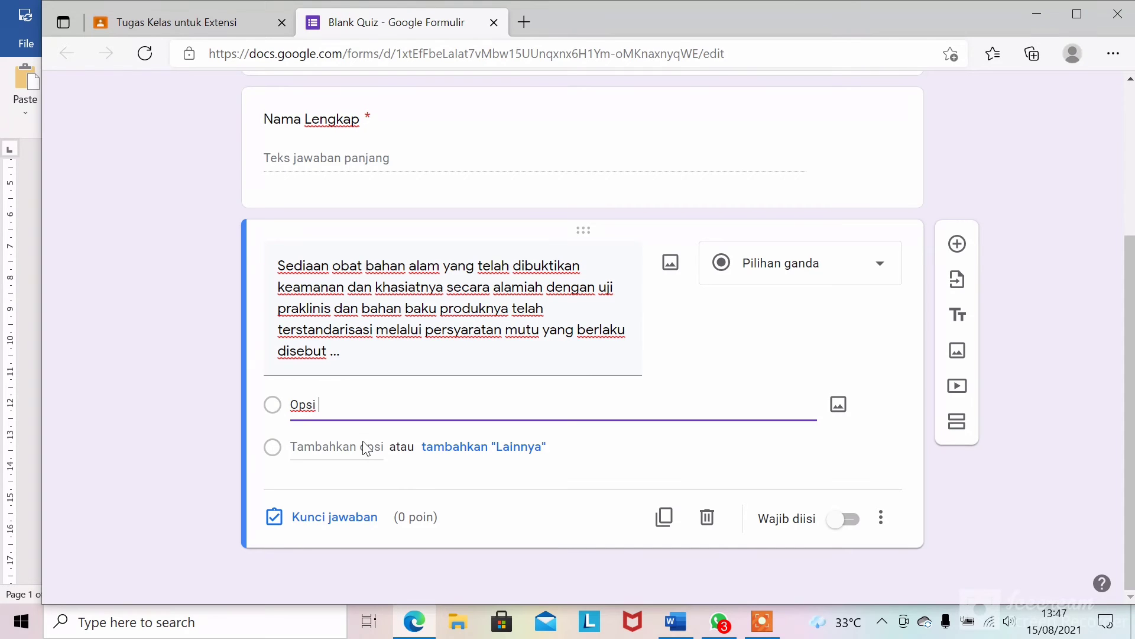
key("BackSpace")
key("BackSpace")
key("BackSpace")
key("BackSpace")
key("BackSpace")
key("ctrl+v")
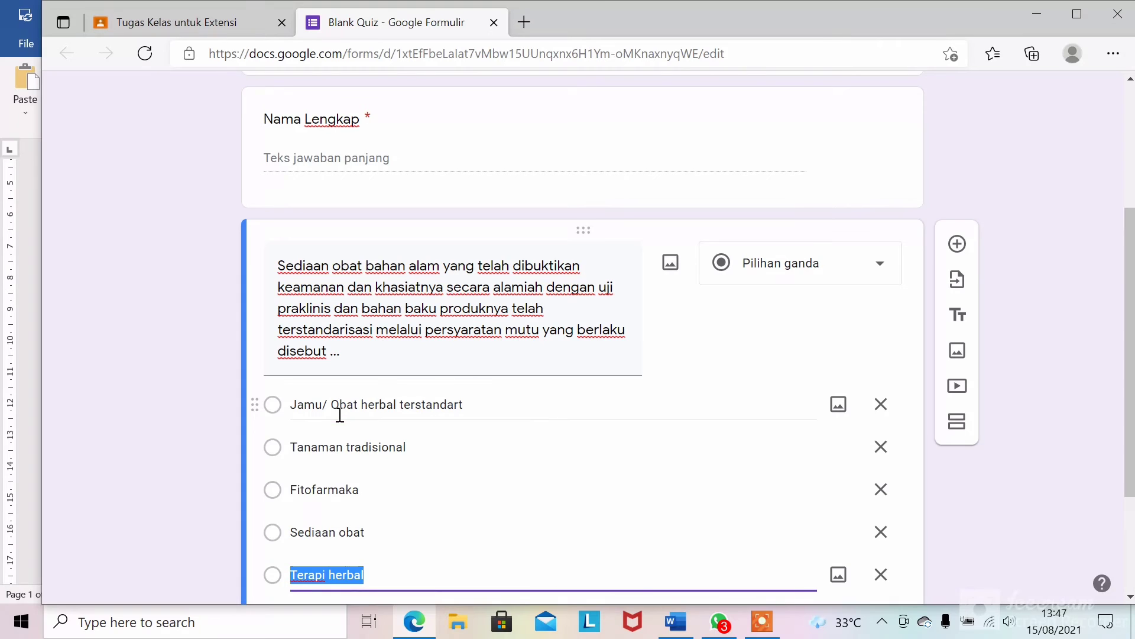
left_click_drag(1119, 372, 1134, 454)
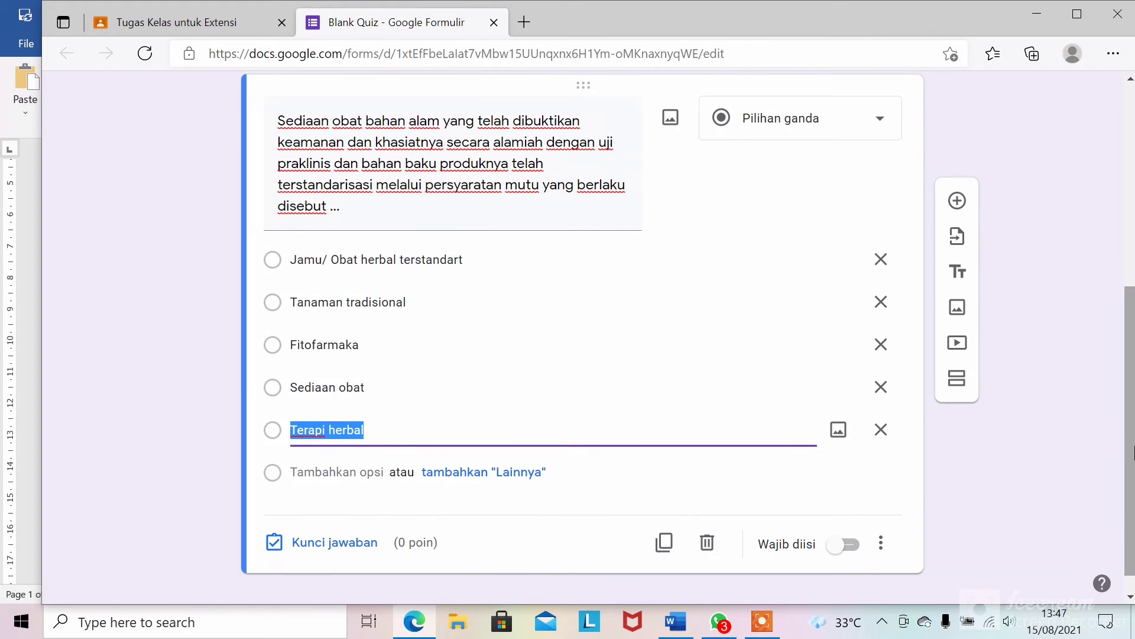
- Mark Fitofarmaka as correct in the answer key and add another blank question
left_click(331, 541)
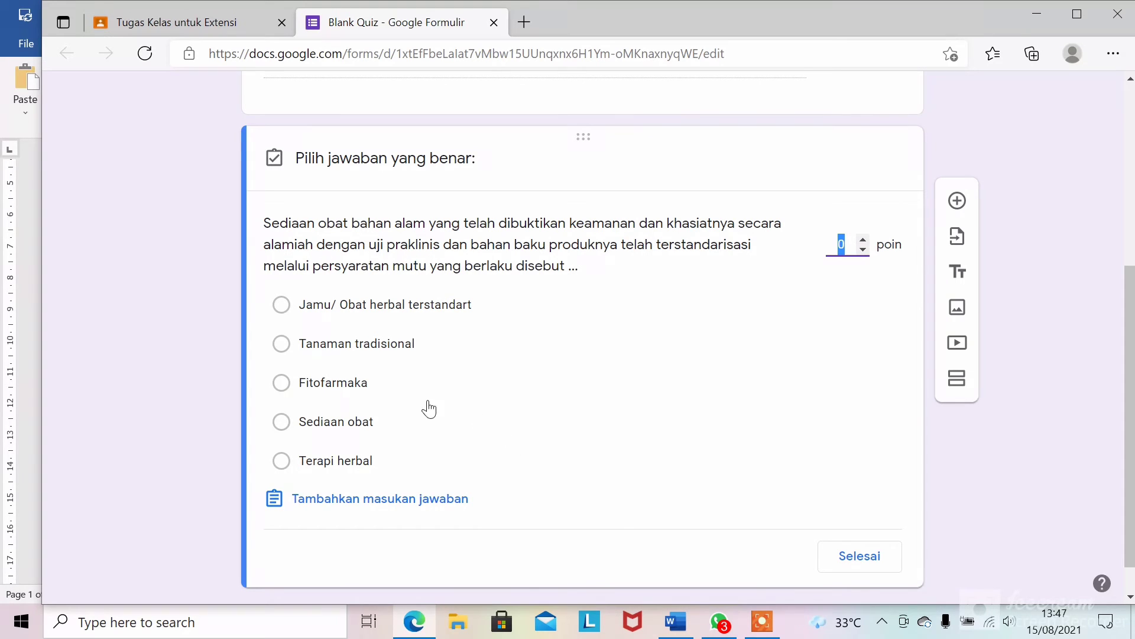
left_click(335, 388)
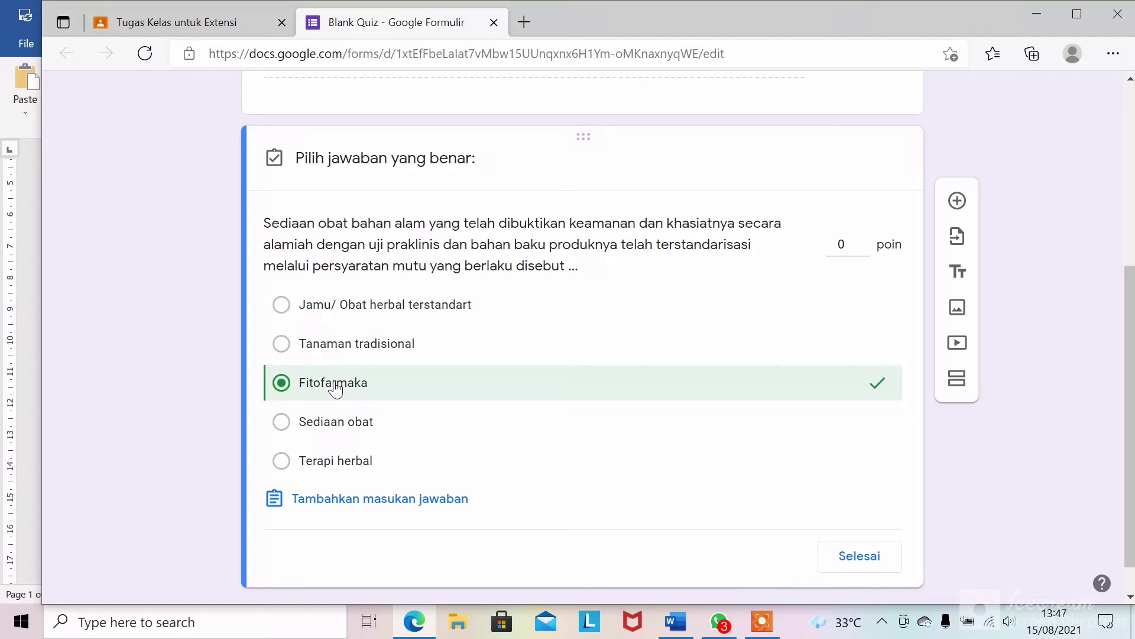
left_click(864, 554)
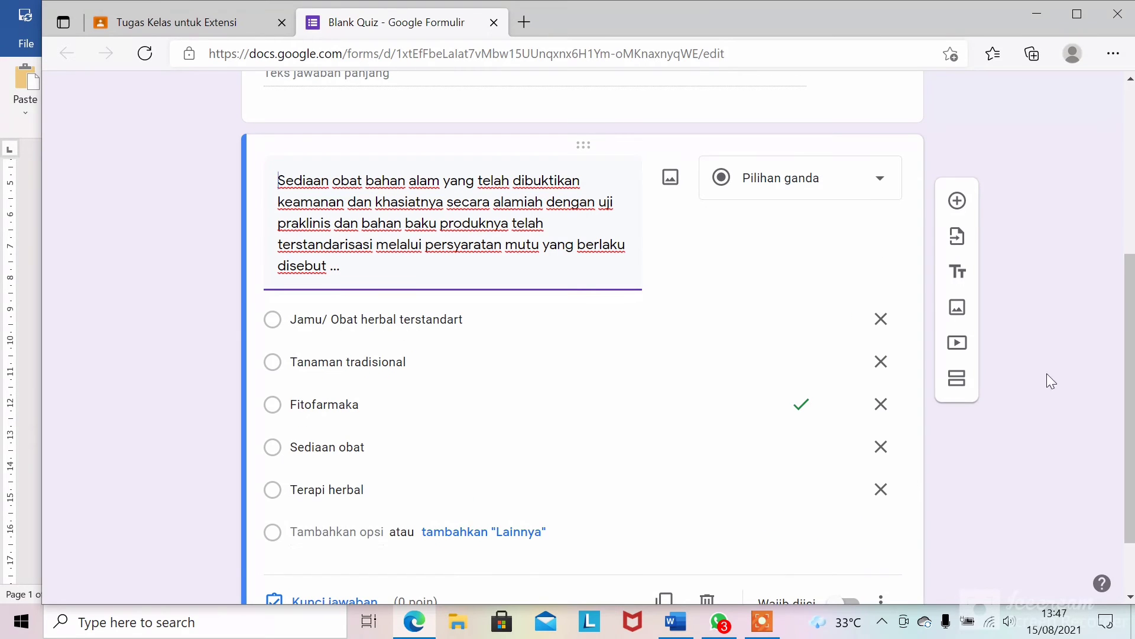
left_click_drag(1132, 381, 1131, 340)
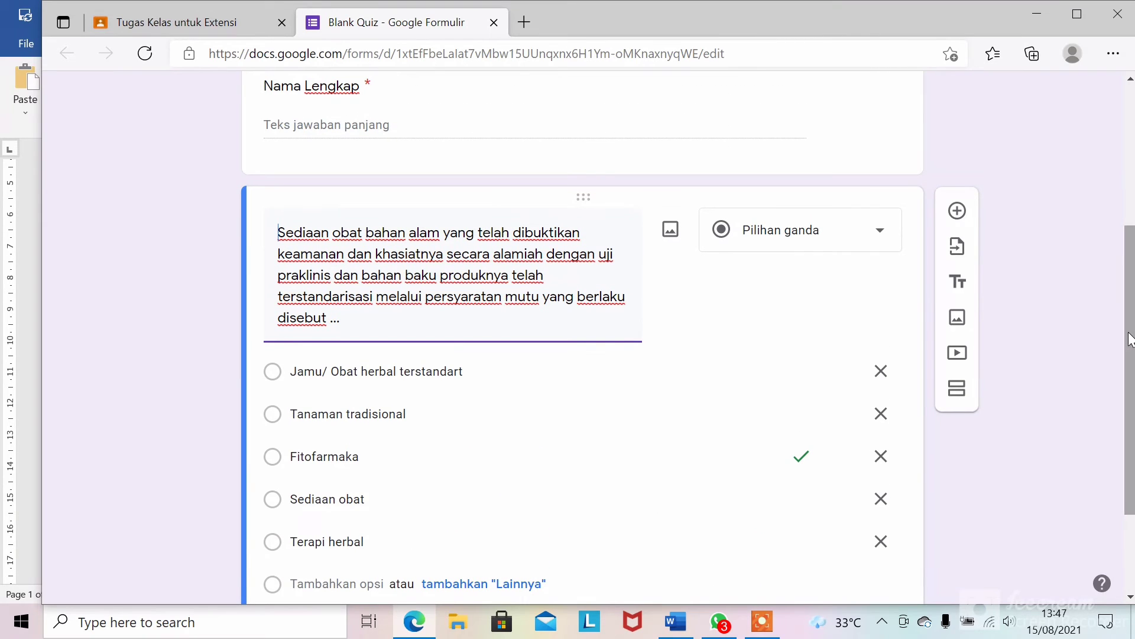
left_click(957, 211)
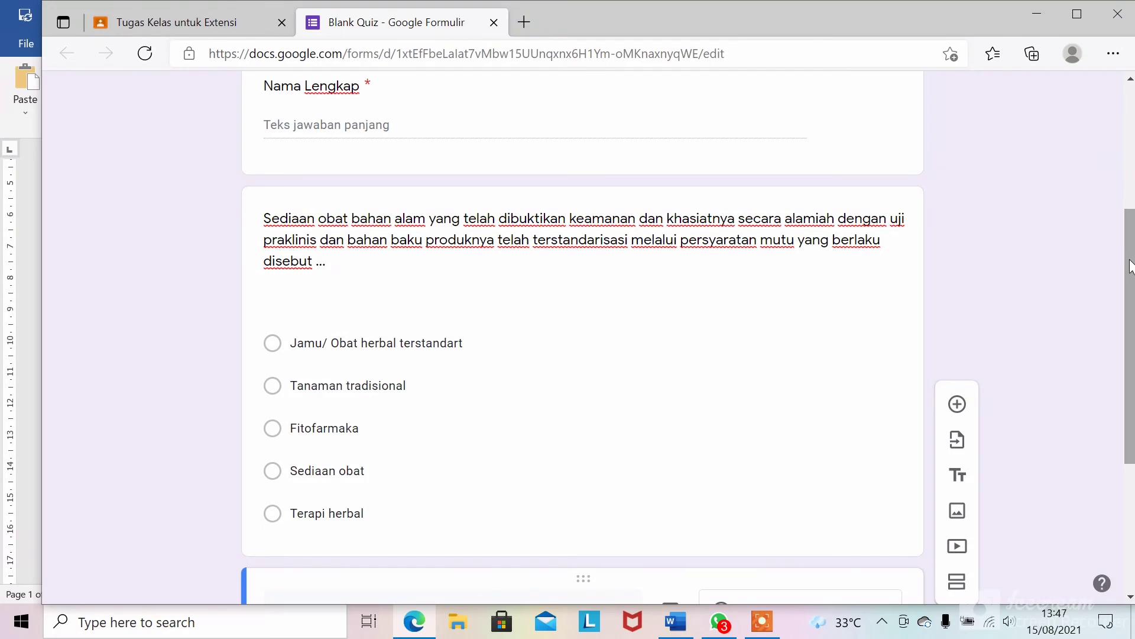
left_click_drag(1129, 309, 1125, 447)
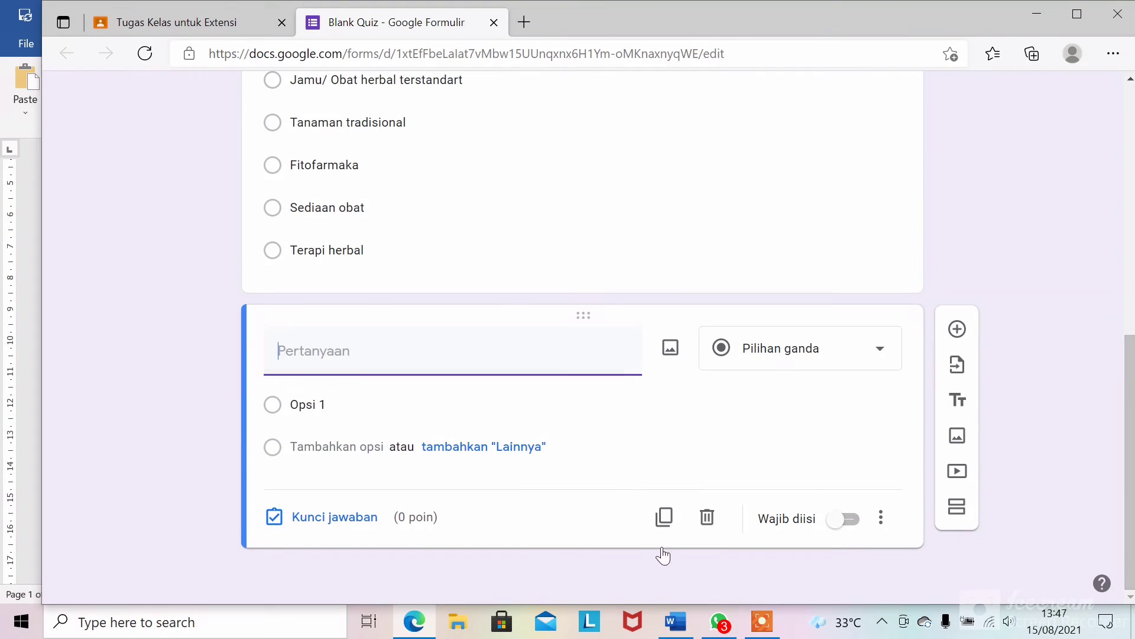
- Copy question 7's text about storing herbal powder from Word, then return to the quiz
left_click(672, 630)
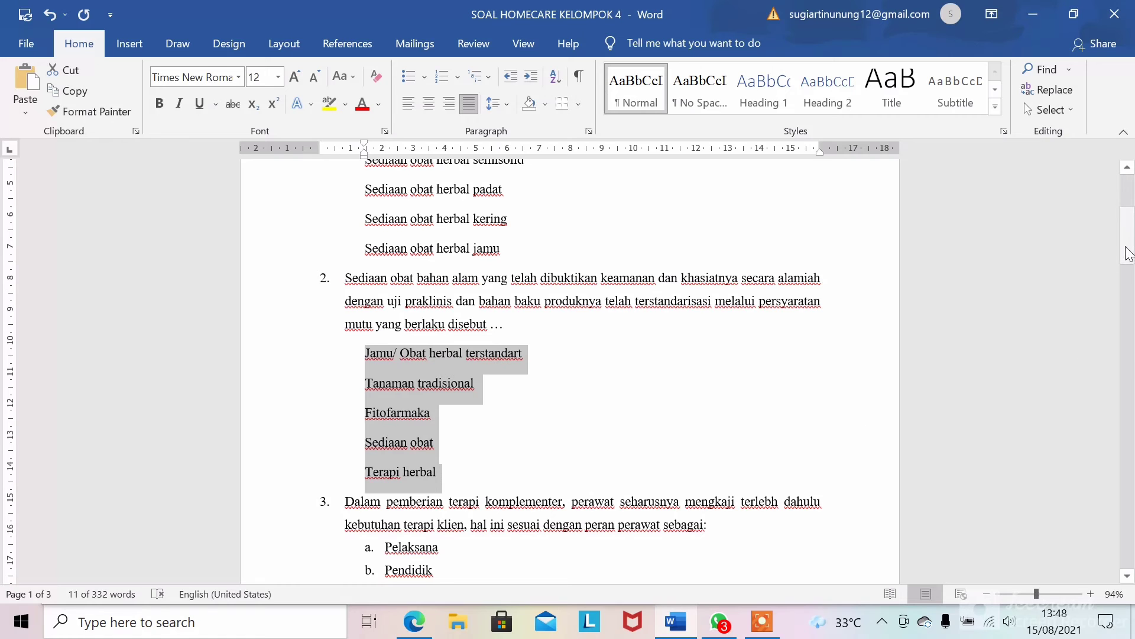
left_click_drag(1126, 248, 1117, 396)
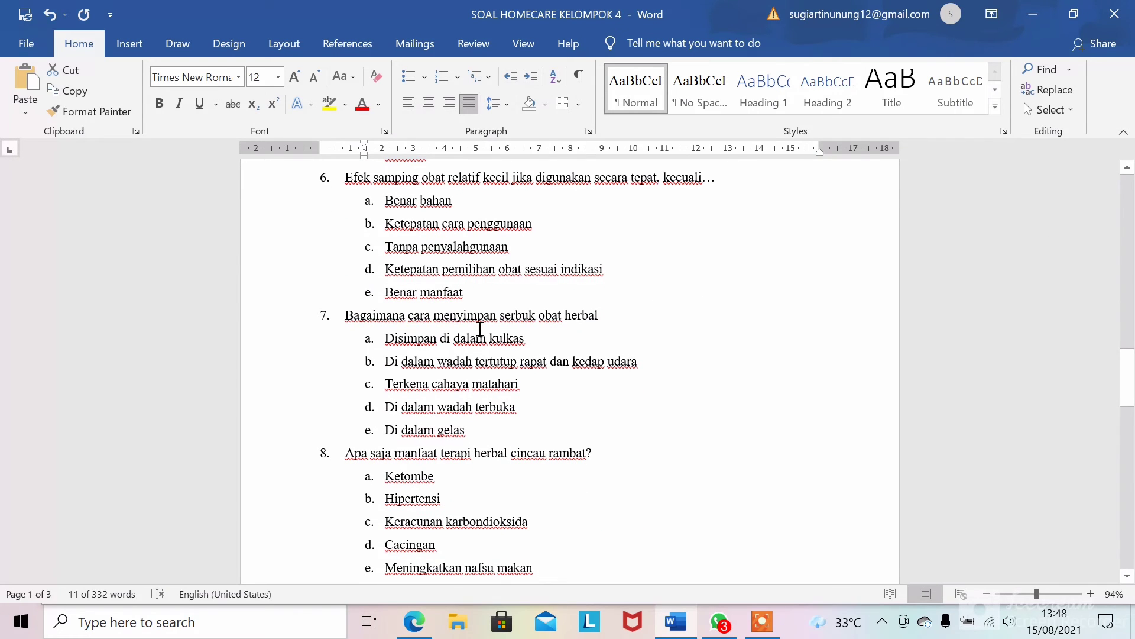
left_click_drag(346, 317, 603, 317)
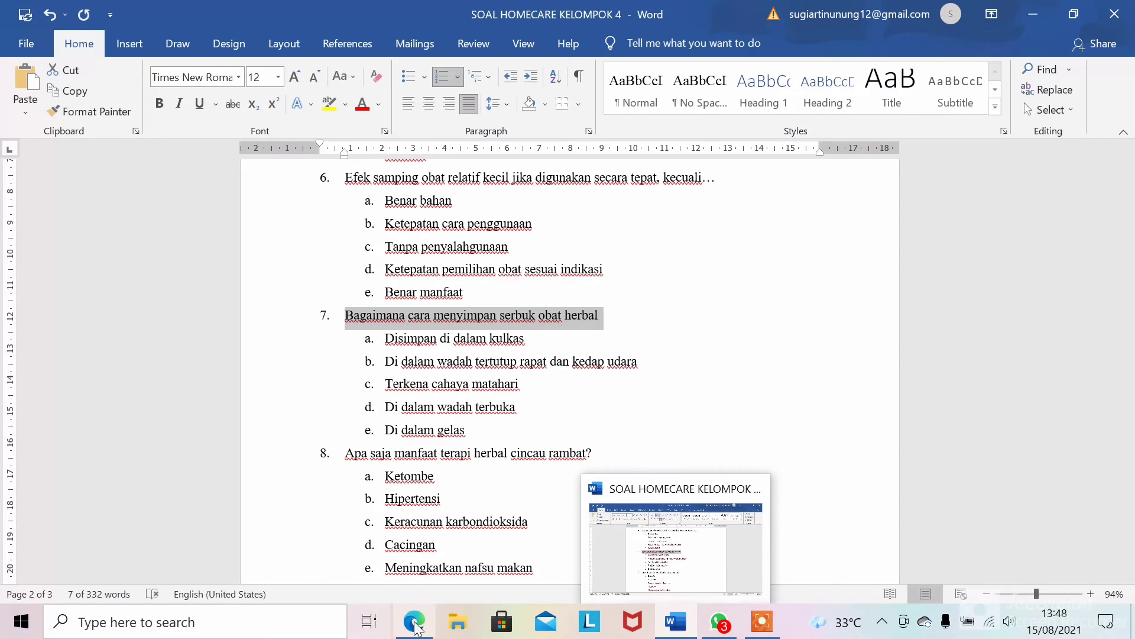
mouse_move(414, 621)
left_click(423, 579)
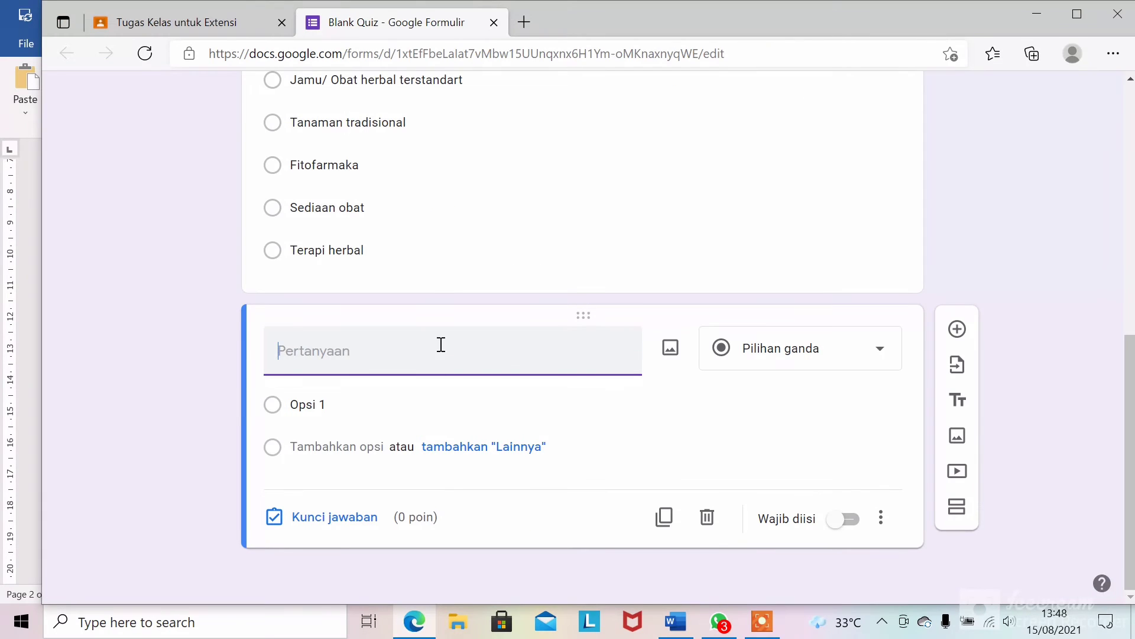
- Paste 'Bagaimana cara menyimpan serbuk obat herbal' without its '7.' prefix and clear Opsi 1
type("7. Bagaimana cara menyimpan serbuk obat herbal")
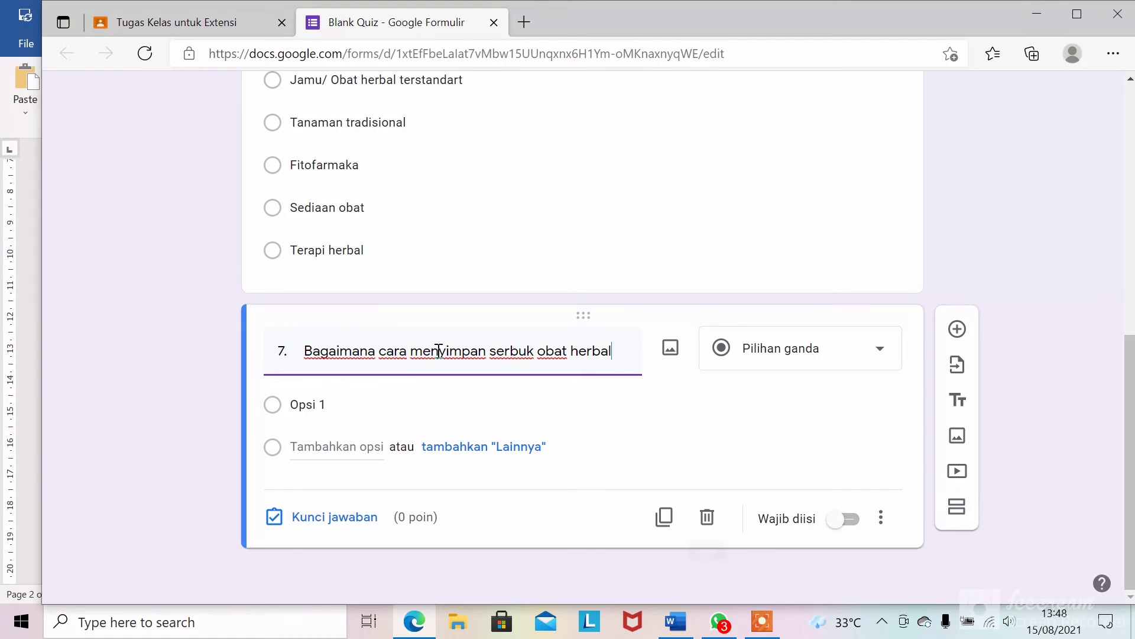
left_click(303, 349)
key("BackSpace")
key("BackSpace")
key("BackSpace")
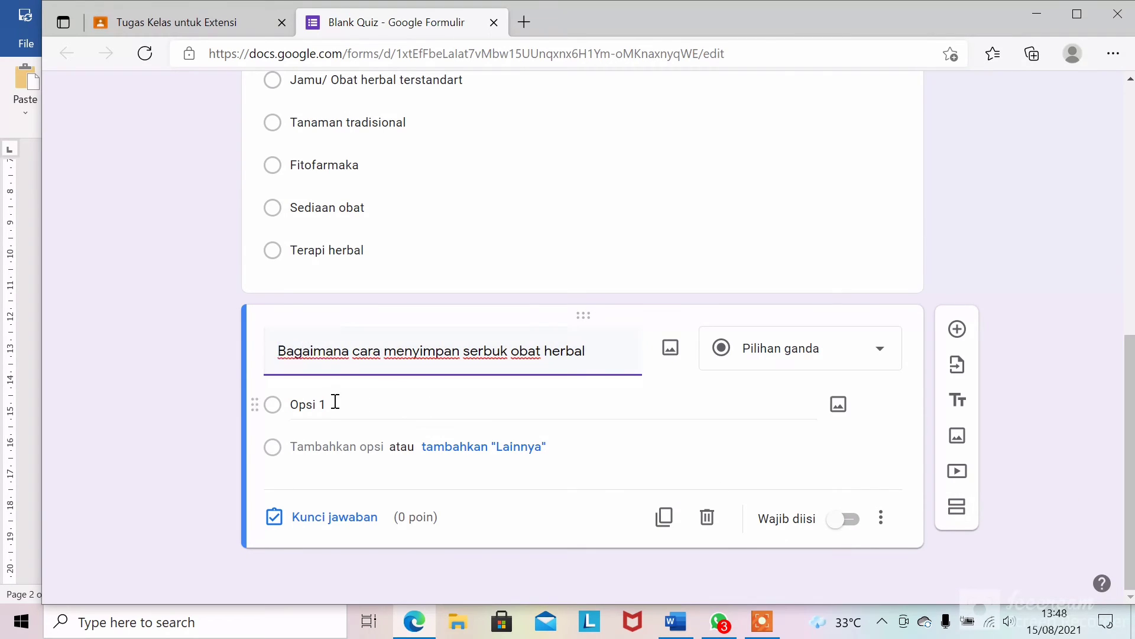
left_click(277, 408)
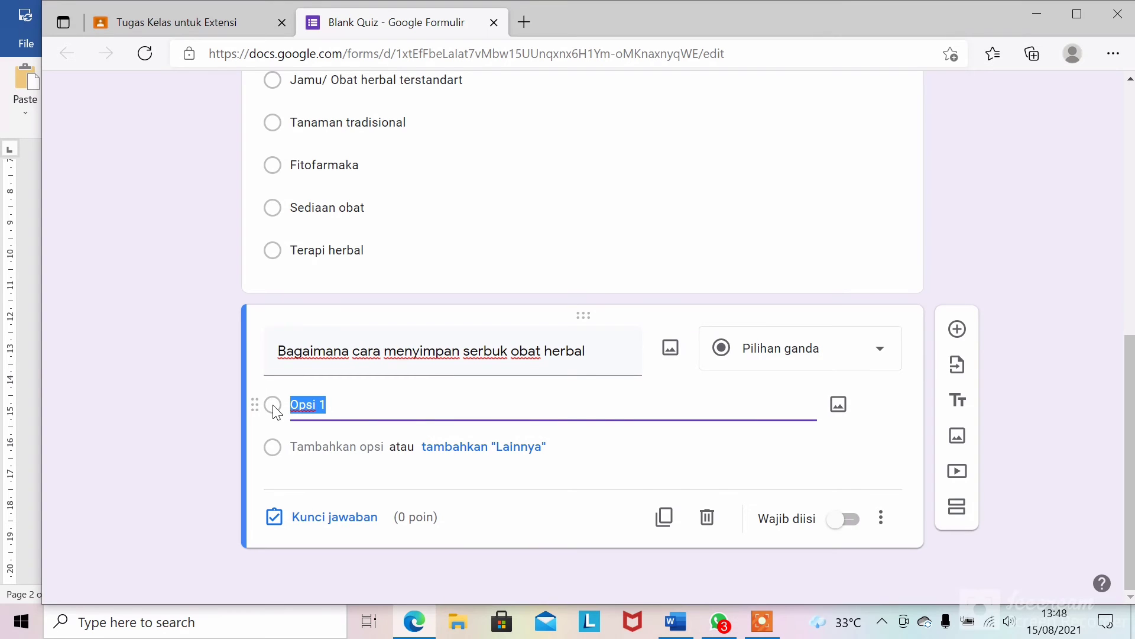
key("BackSpace")
left_click(672, 627)
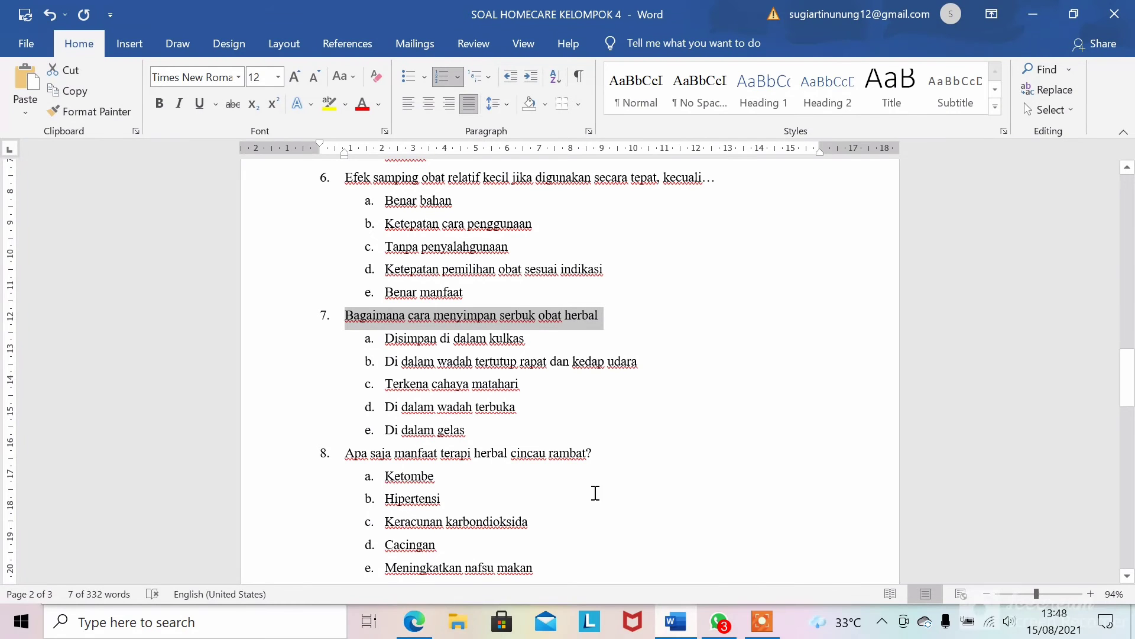
- Select question 7's five answers in Word and turn off their a–e lettering
left_click(406, 343)
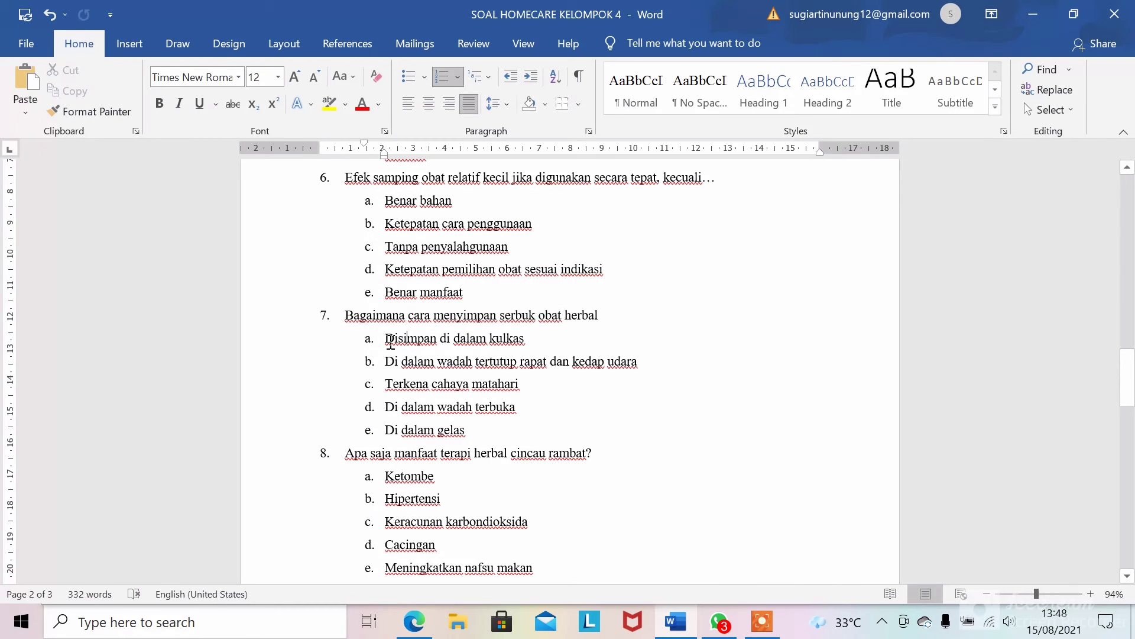
left_click_drag(389, 337, 556, 447)
key("ctrl+c")
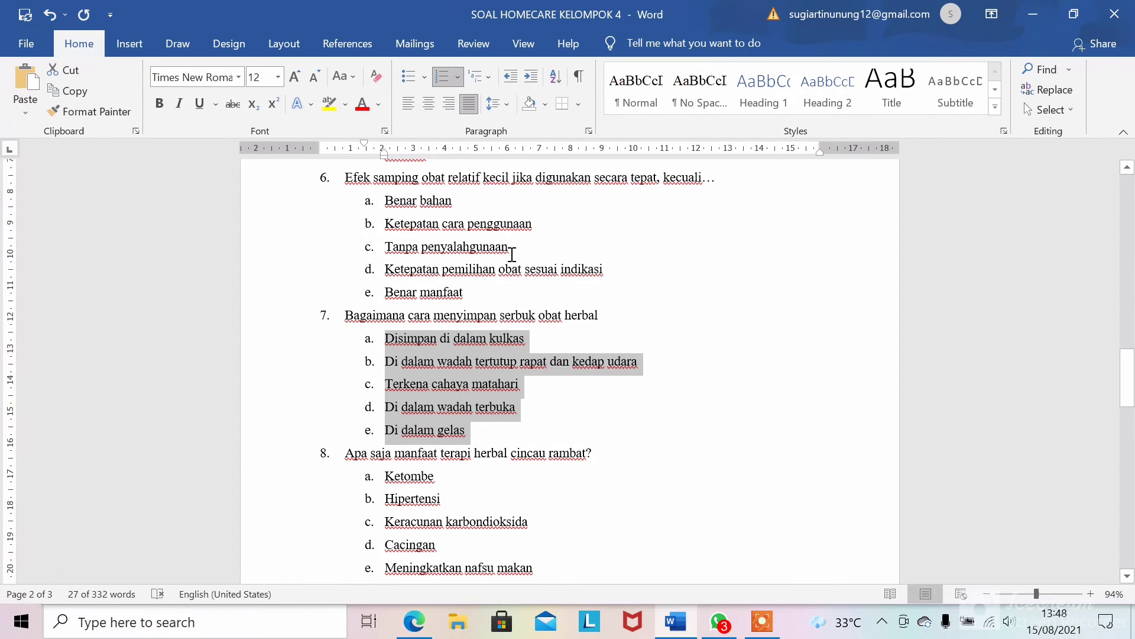
left_click(442, 83)
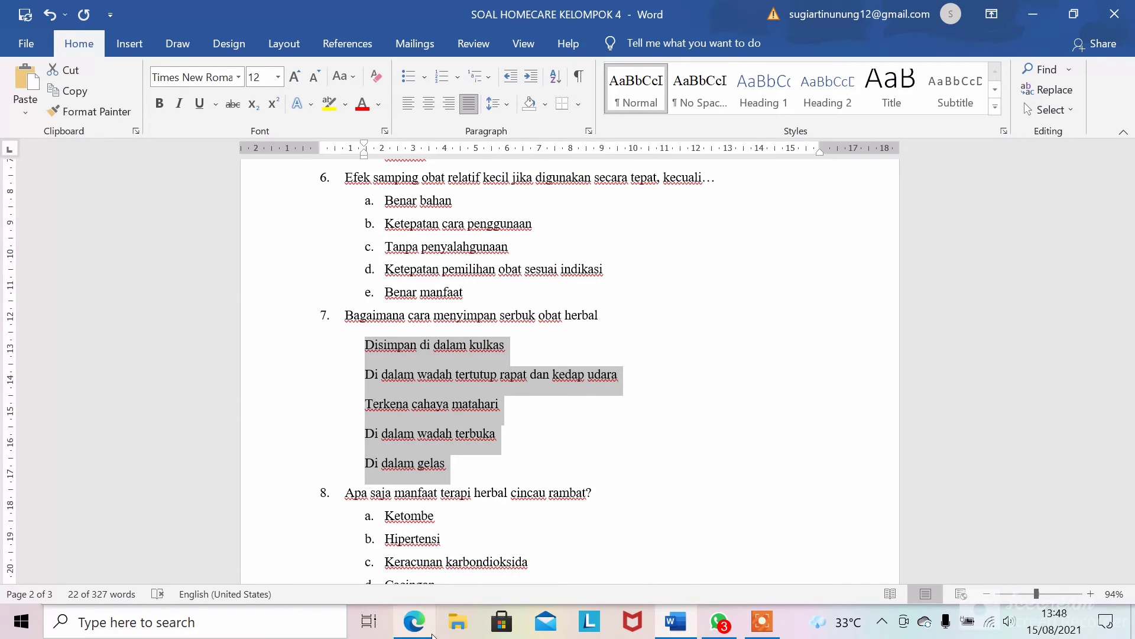
left_click(417, 624)
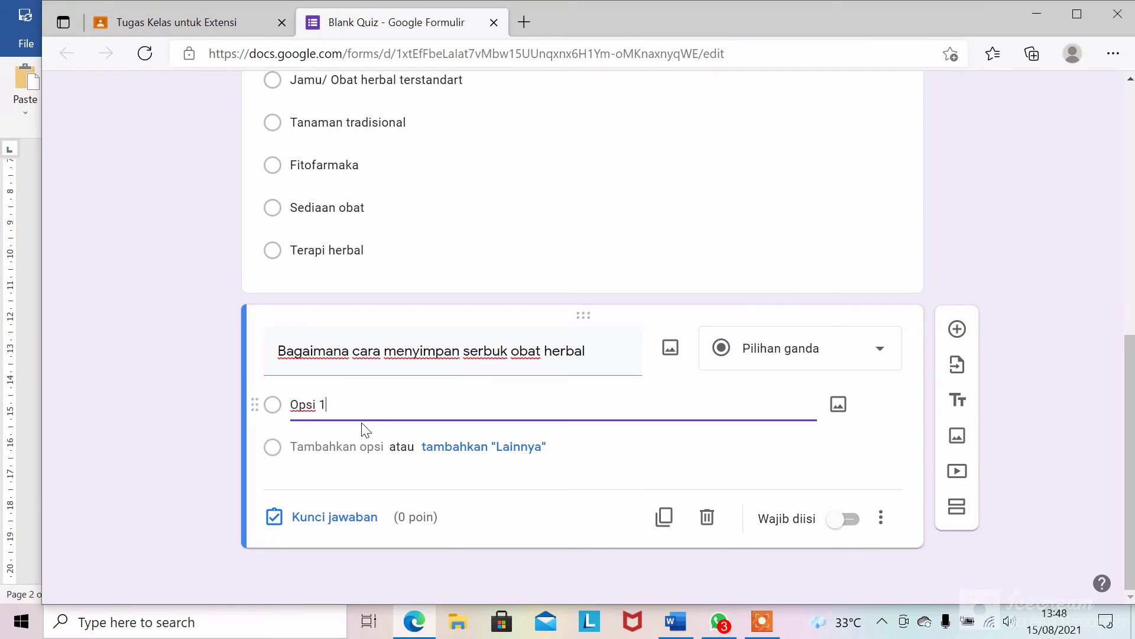
- Replace the placeholder option with the five pasted storage answers
key("BackSpace")
key("BackSpace")
key("BackSpace")
key("BackSpace")
key("ctrl+v")
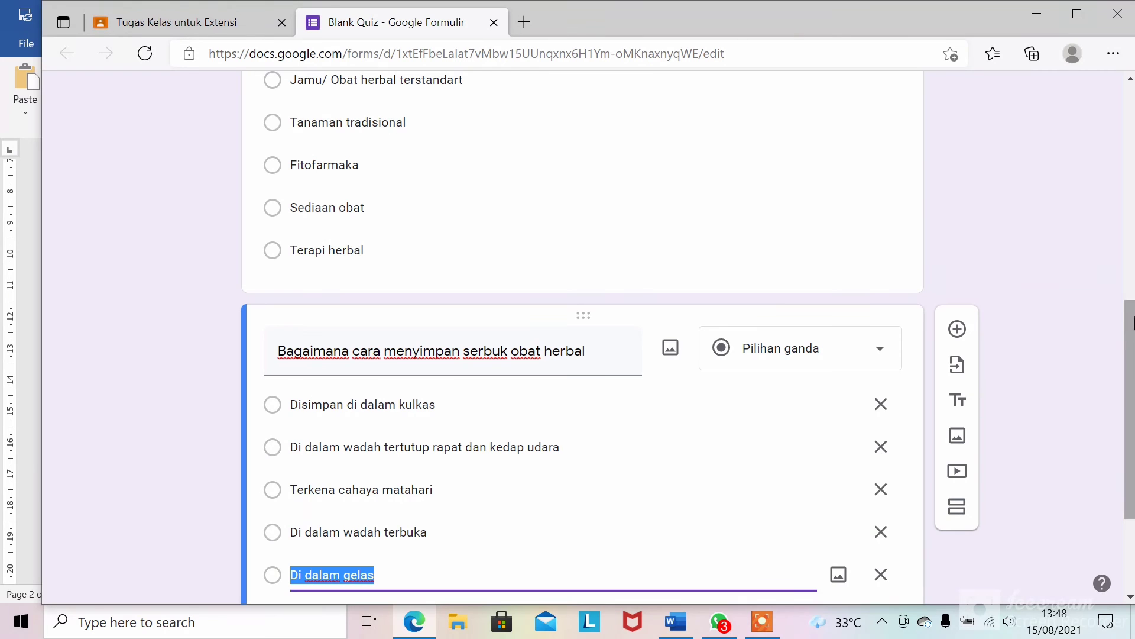
left_click_drag(1132, 323, 1132, 392)
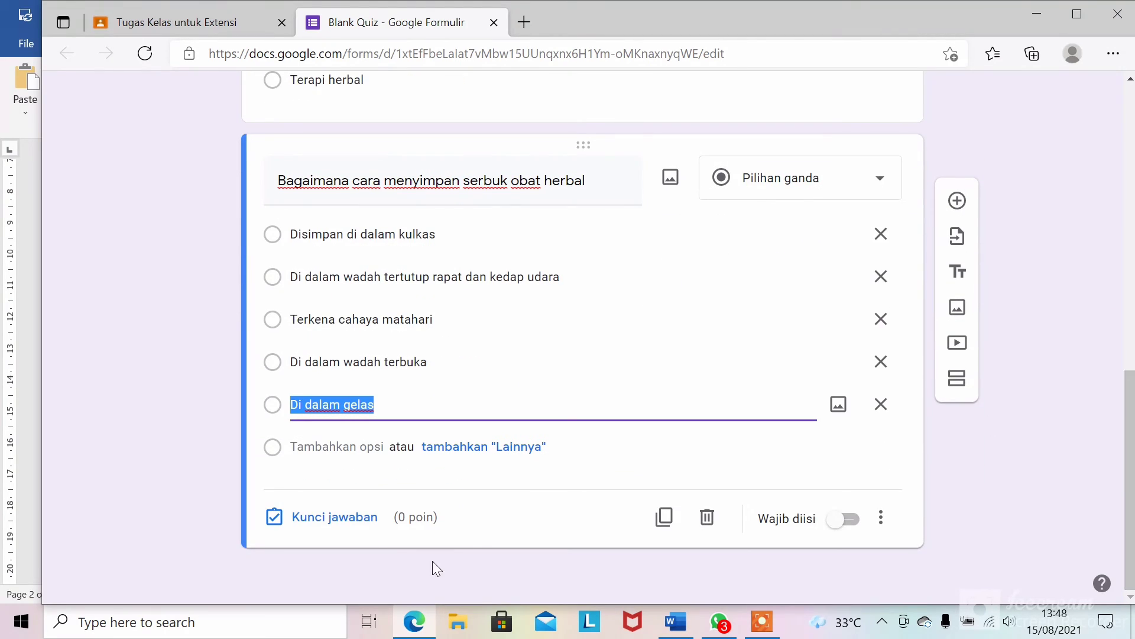
- Mark 'Di dalam wadah tertutup rapat dan kedap udara' as the correct answer in the answer key
left_click(343, 525)
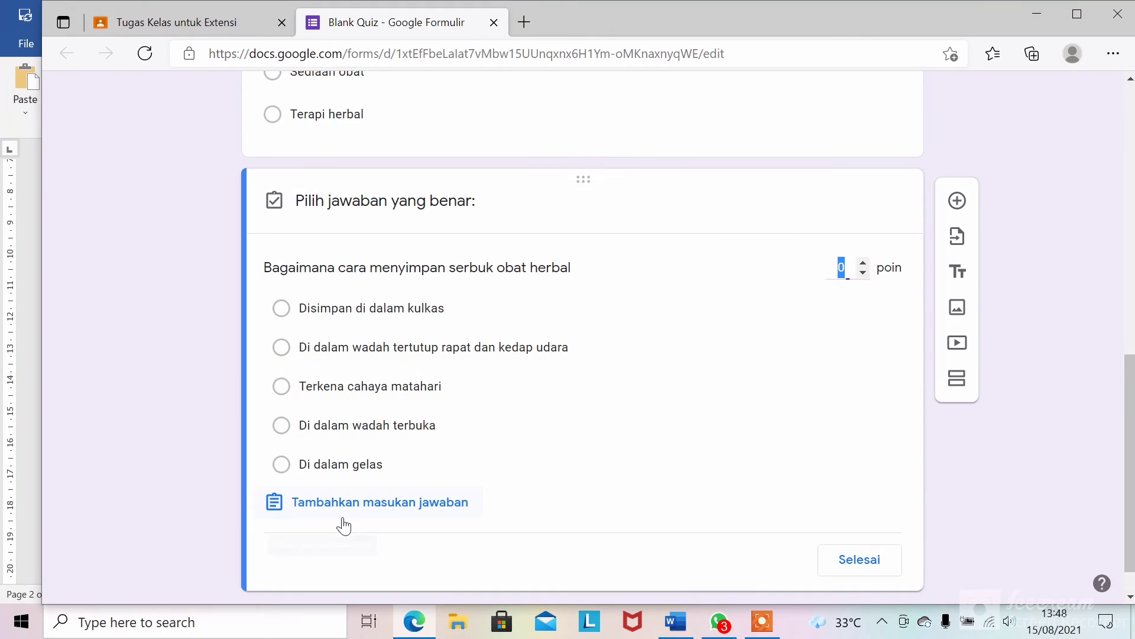
left_click(287, 348)
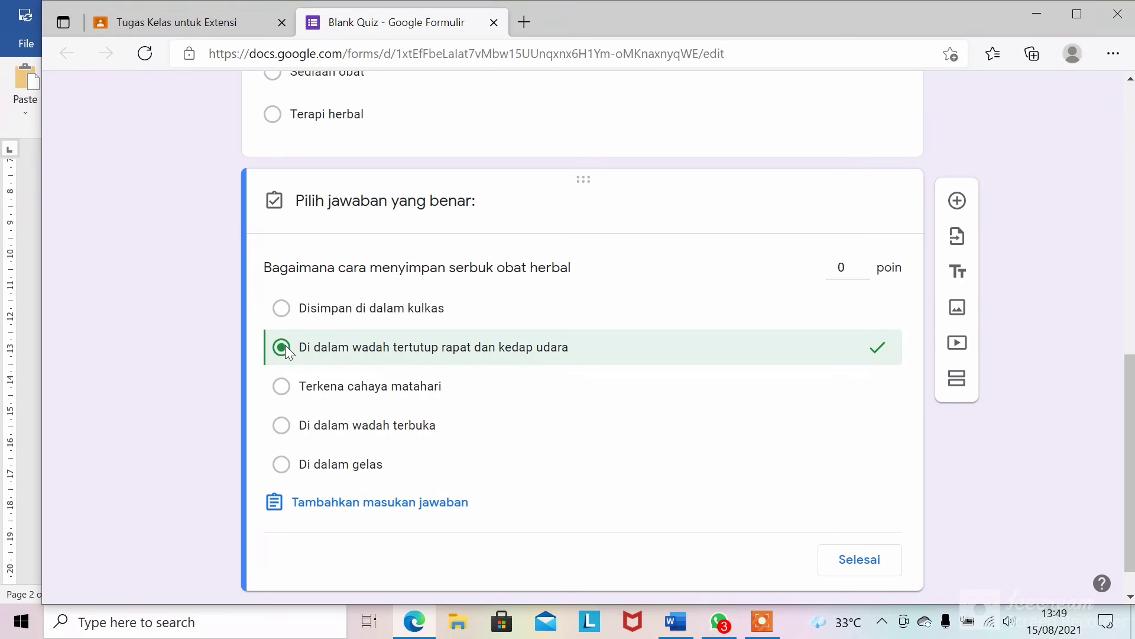
left_click(849, 567)
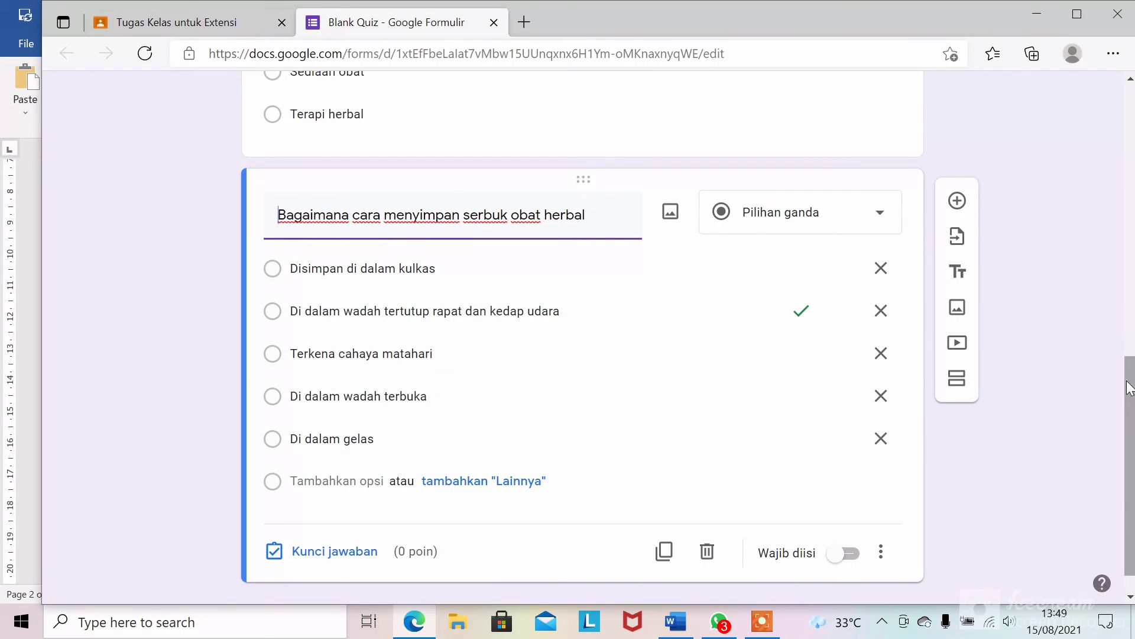
left_click_drag(1127, 381, 1127, 127)
scroll(1088, 107, "up", 1)
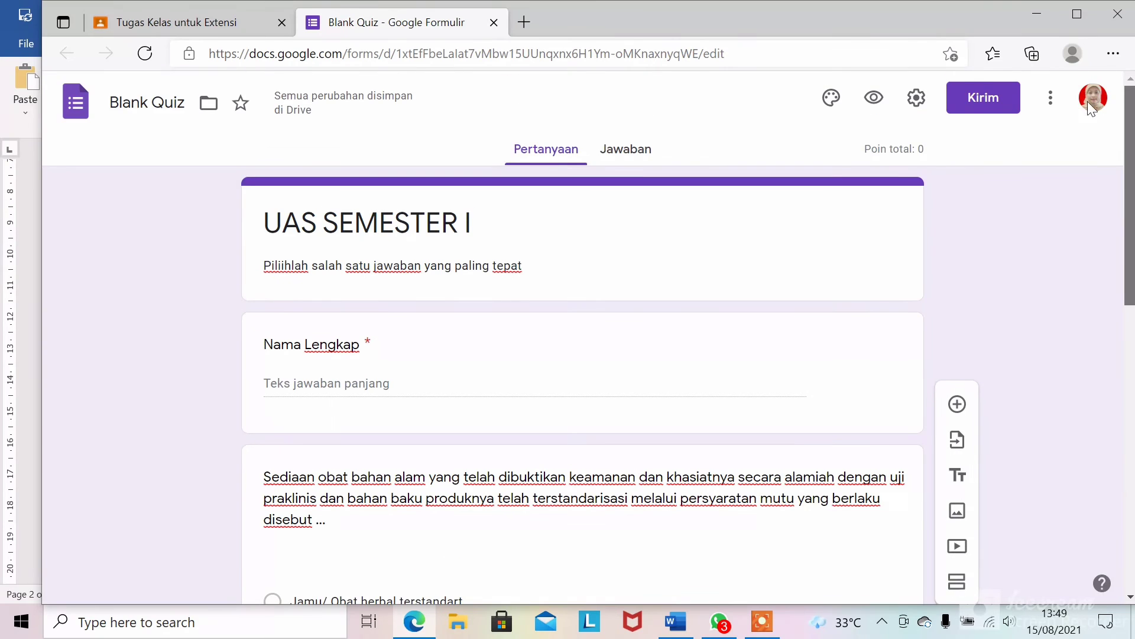
scroll(1100, 166, "down", 3)
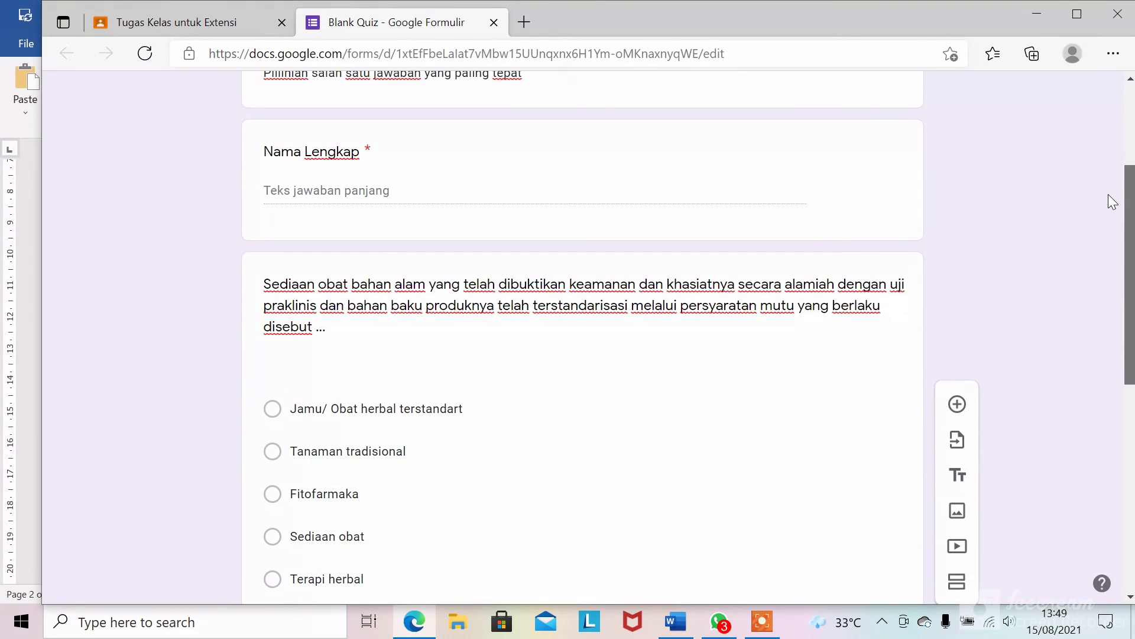
scroll(1108, 194, "up", 3)
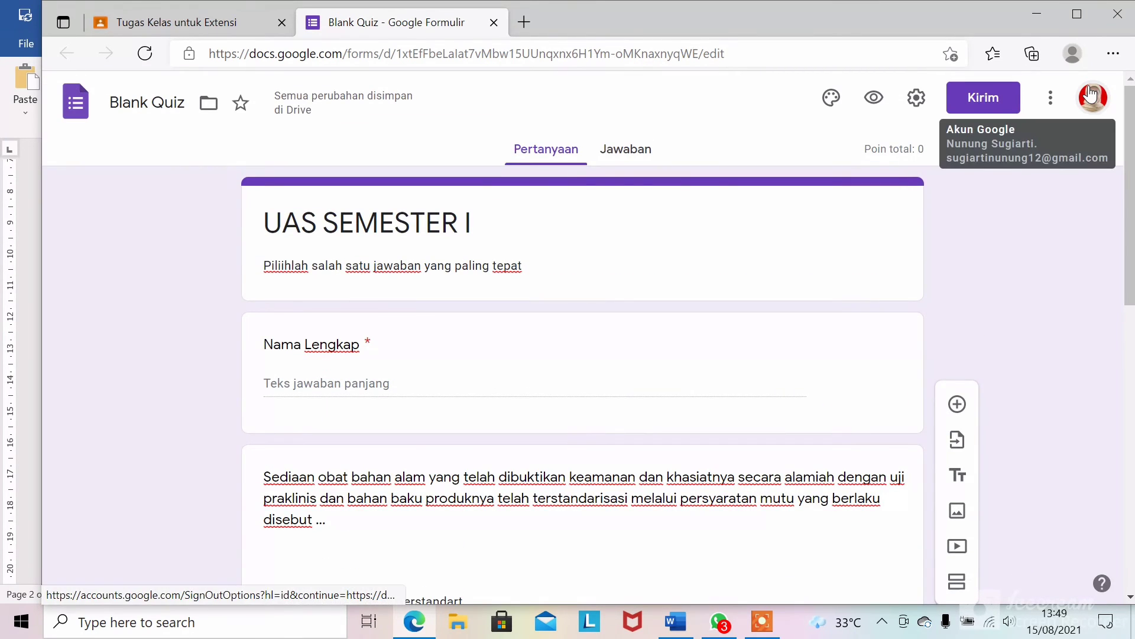
left_click(626, 155)
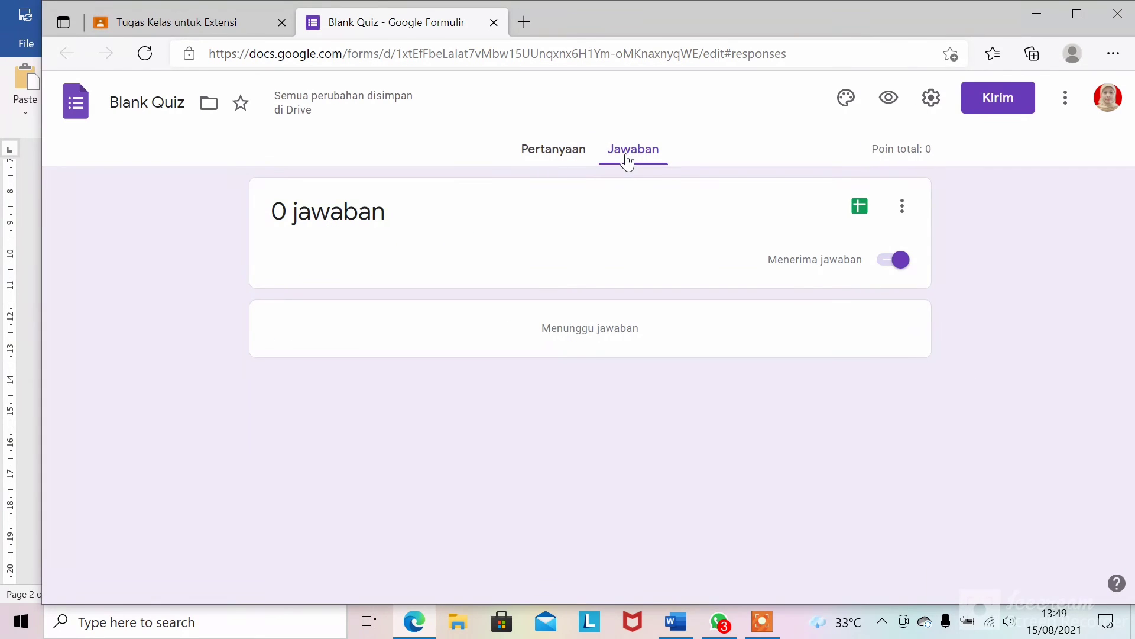
left_click(560, 160)
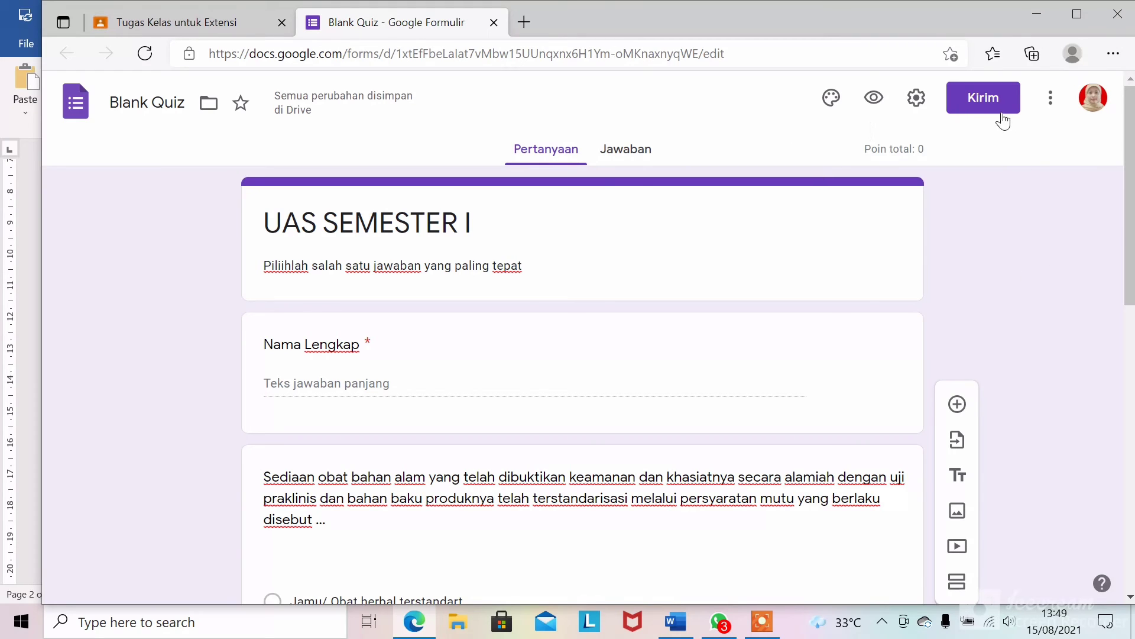
left_click(981, 104)
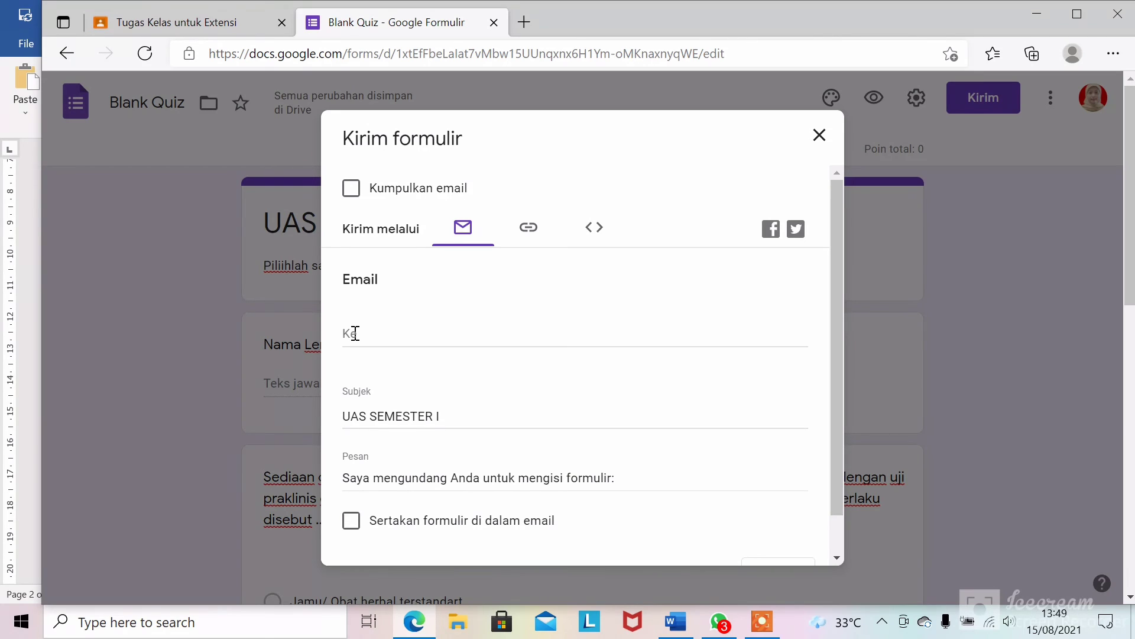
- Copy the quiz's form link from the Kirim dialog's link tab
left_click(527, 234)
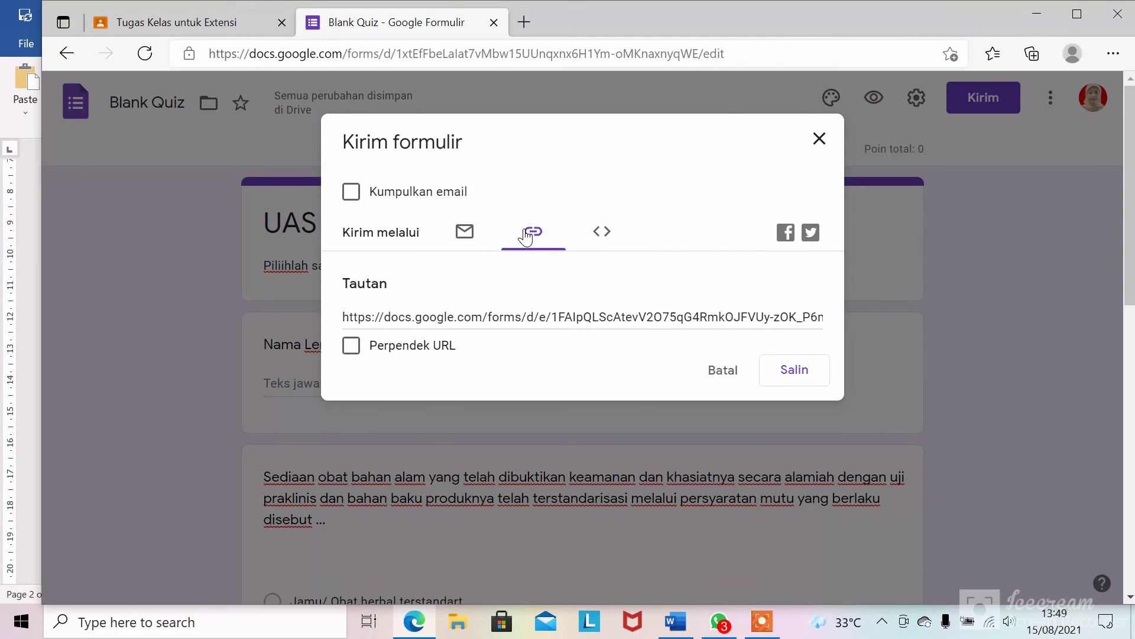
left_click(790, 373)
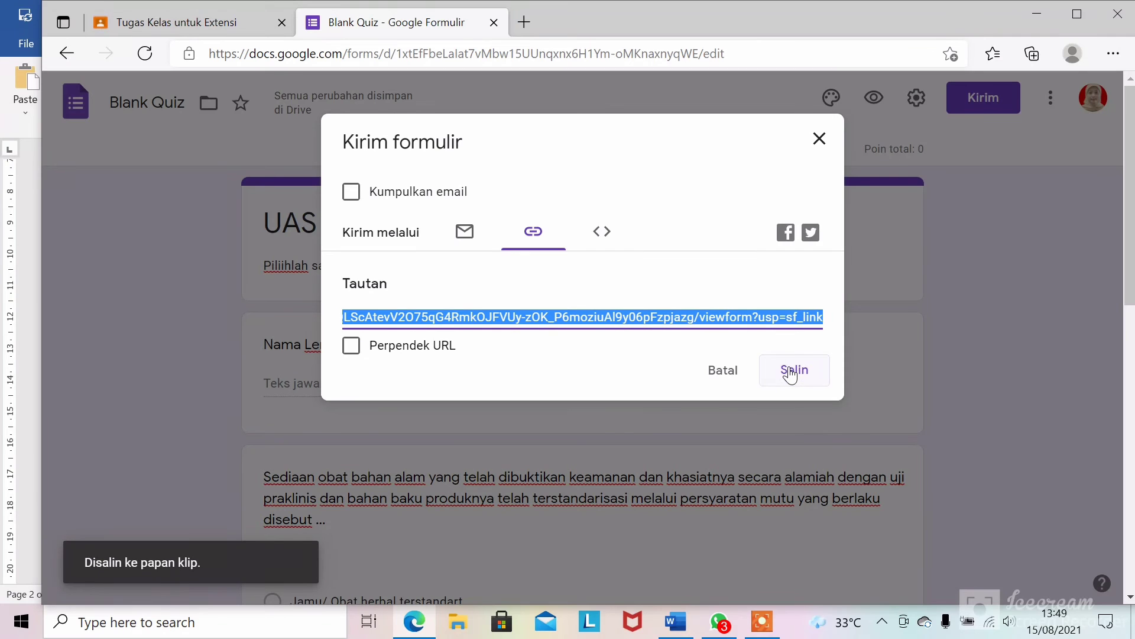
left_click(720, 620)
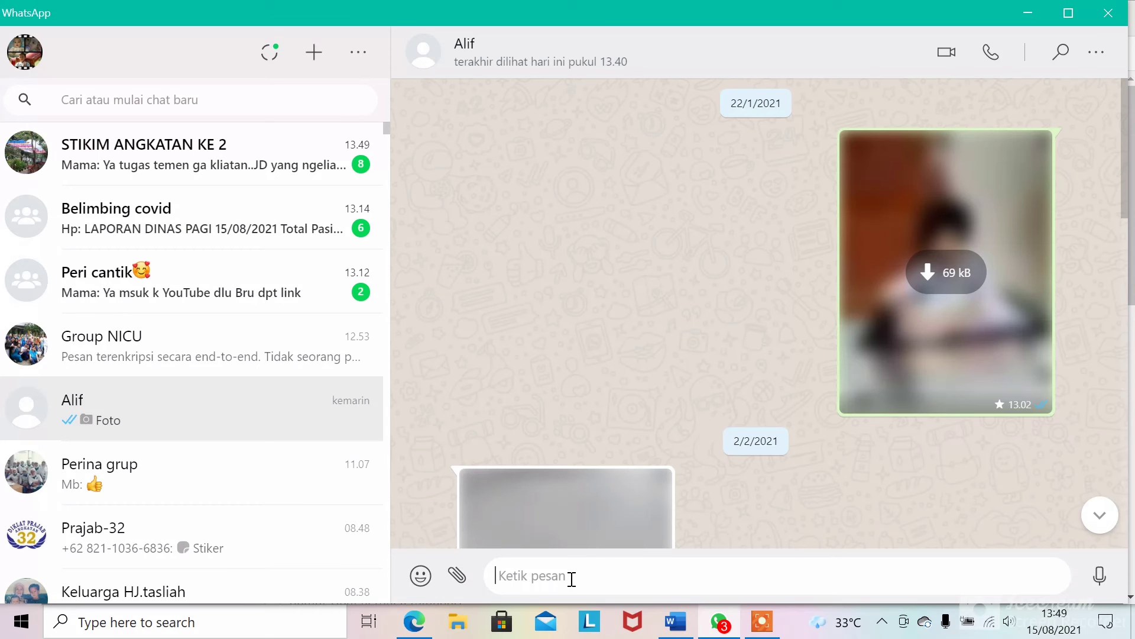
- Send the quiz link in the WhatsApp chat and open it in Edge
type("https://docs.google.com/forms/d/e/1FAIpQLScAtevV2O75qG4RmkOJFVUy-zOK_P6moziTAI9y06pFzpjazg/viewform?usp=sf_link")
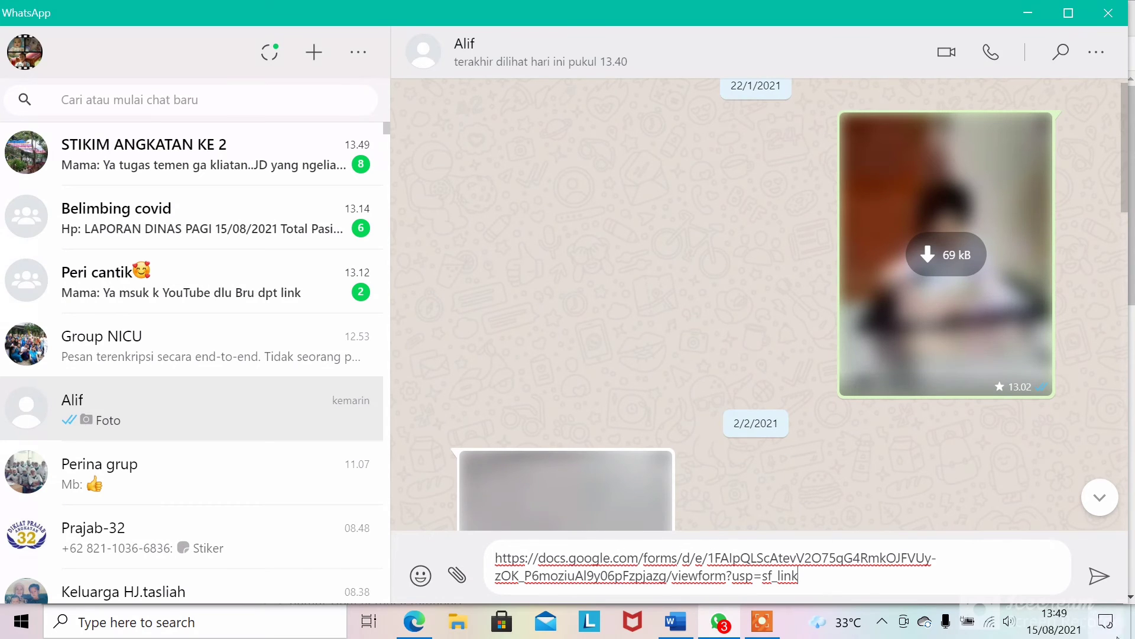
left_click(1099, 585)
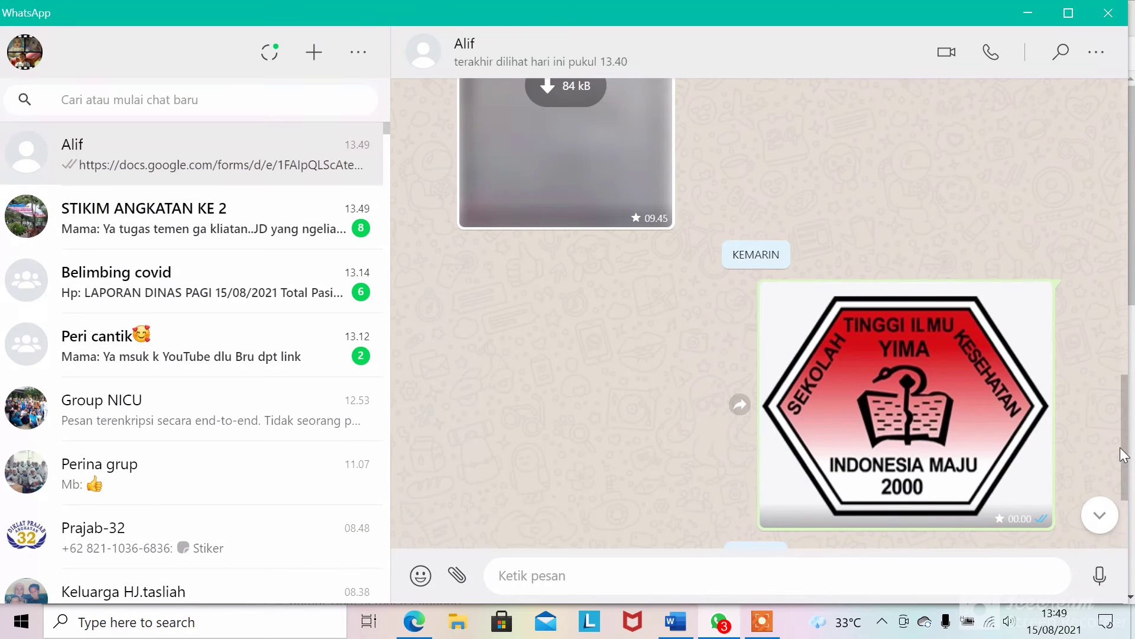
scroll(1126, 455, "down", 5)
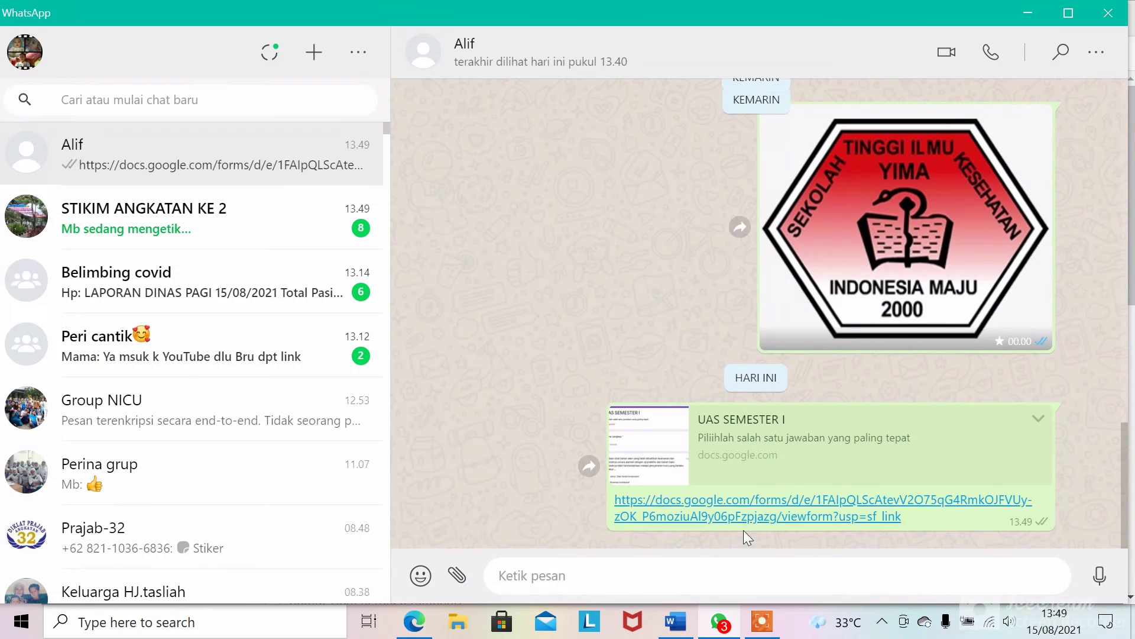
left_click(778, 503)
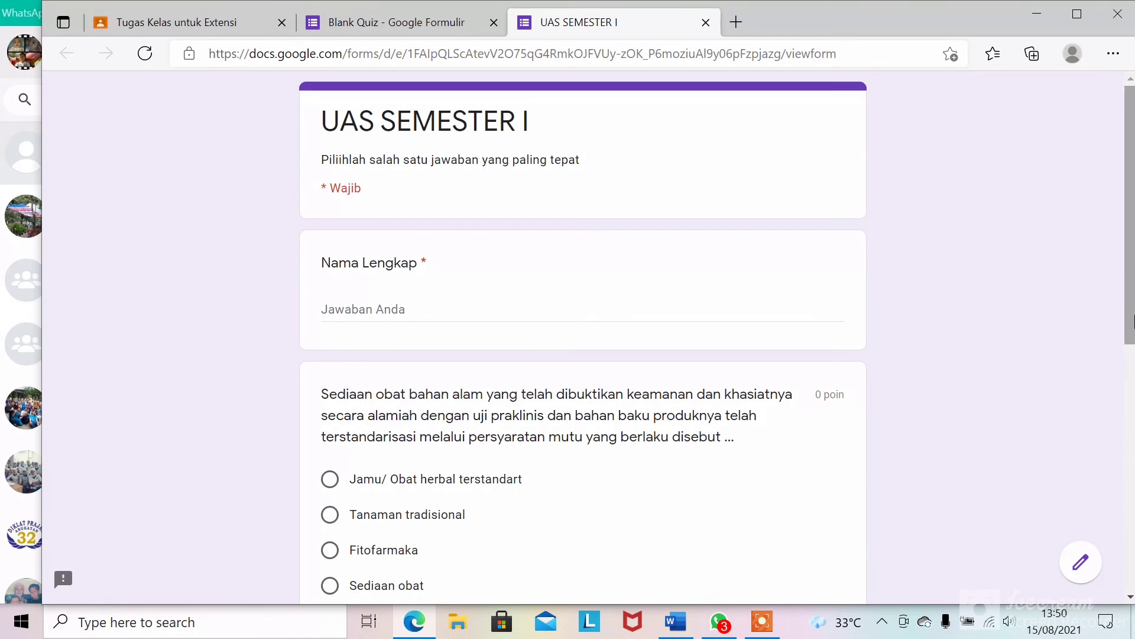
- Answer the storage question with the airtight-container option instead of 'Disimpan di dalam kulkas'
mouse_move(1133, 322)
left_mouse_down()
mouse_move(1133, 432)
mouse_move(1131, 340)
left_mouse_up()
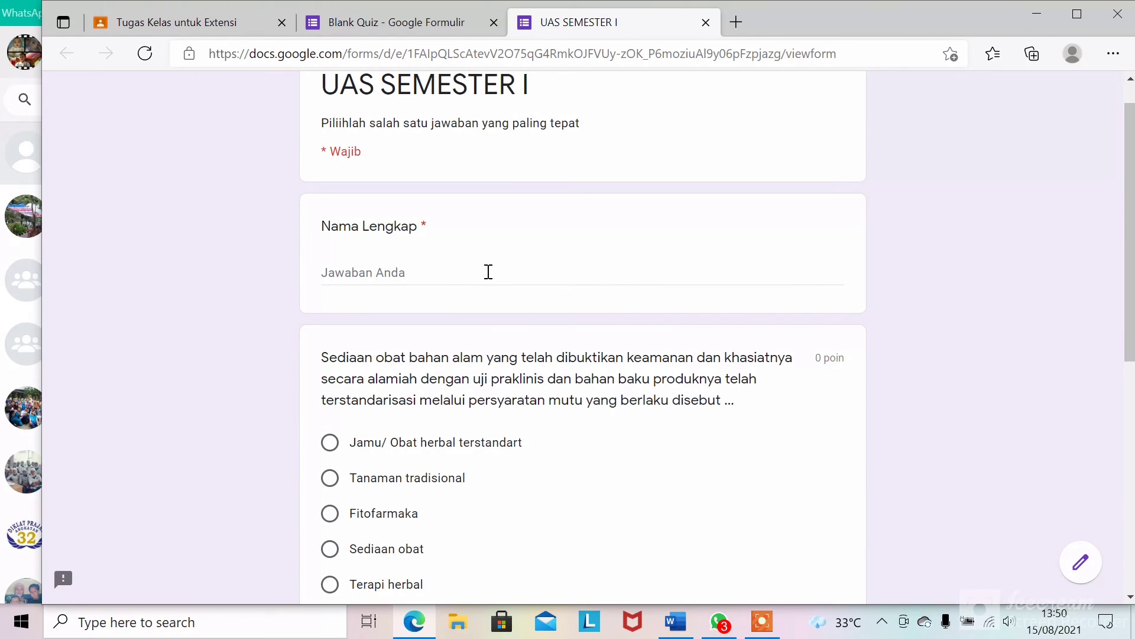
left_click(489, 272)
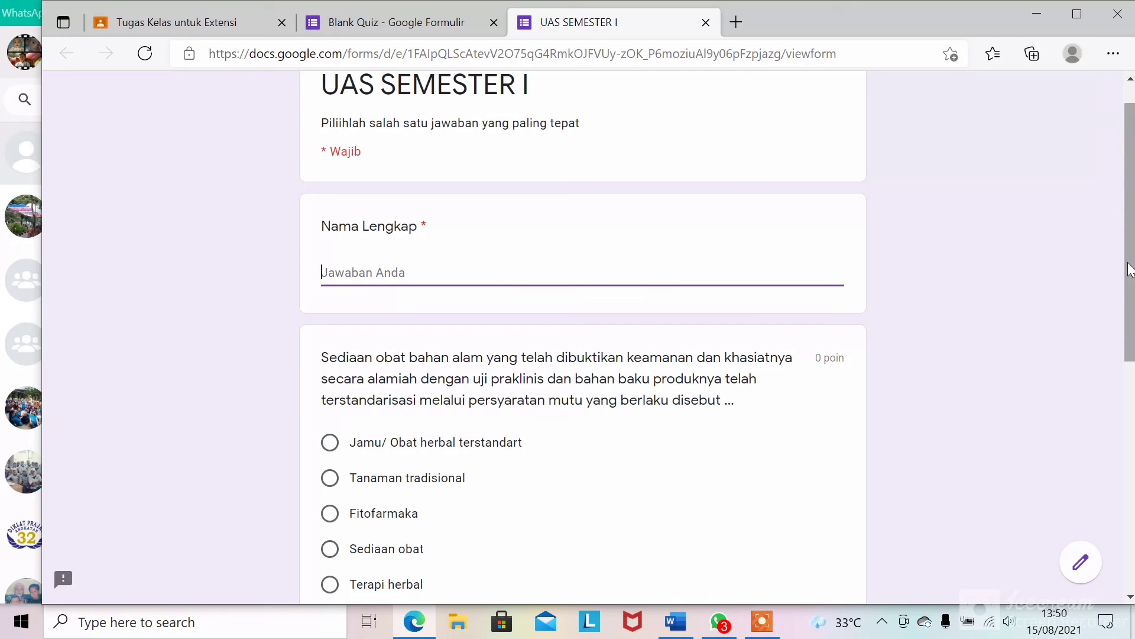
left_click_drag(1130, 269, 1132, 562)
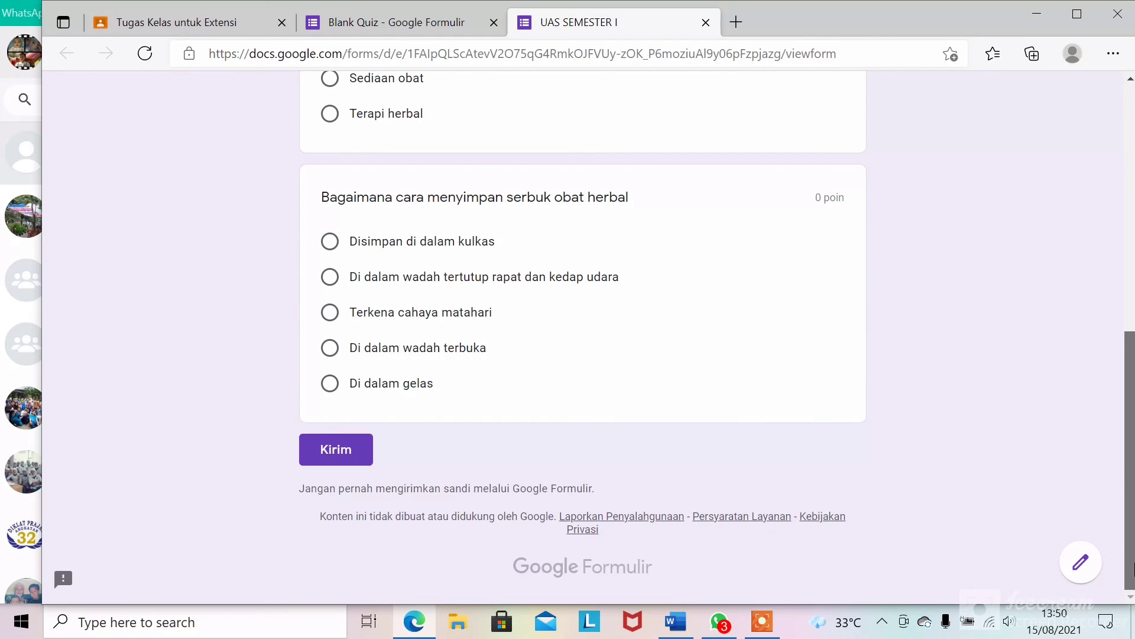
mouse_move(1134, 518)
left_mouse_down()
mouse_move(1134, 431)
mouse_move(1133, 523)
left_mouse_up()
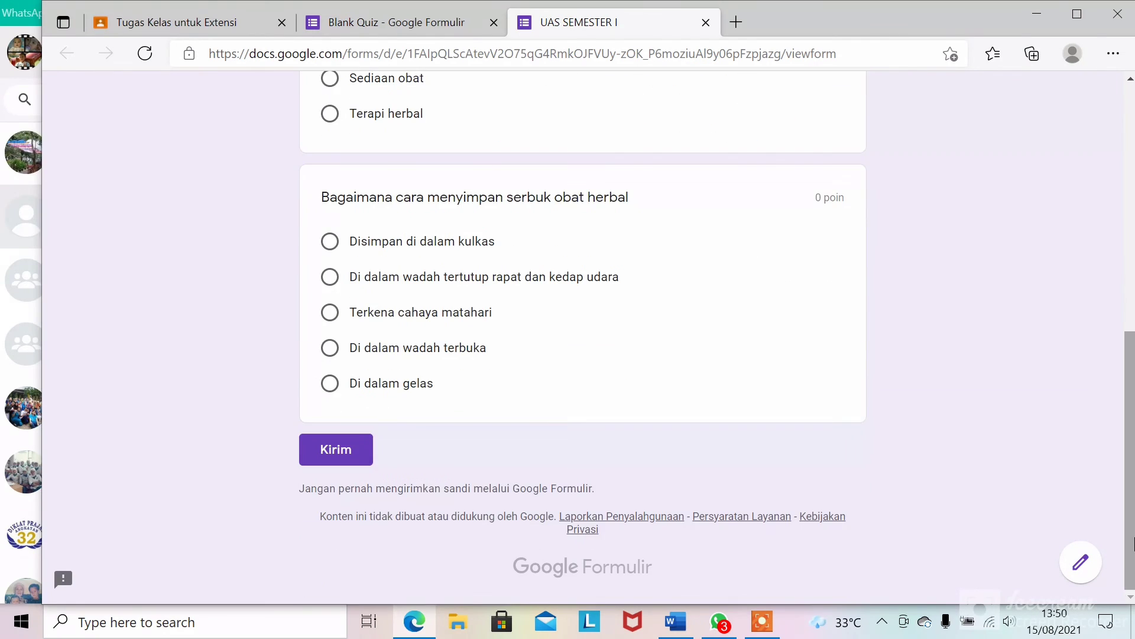
left_click(329, 242)
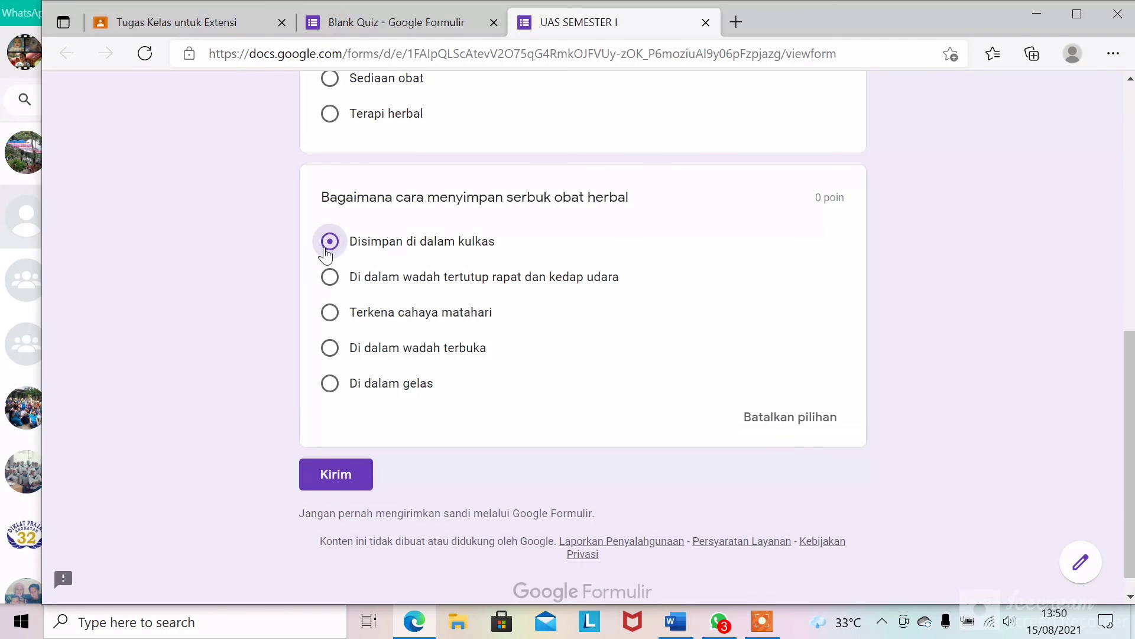
left_click(348, 276)
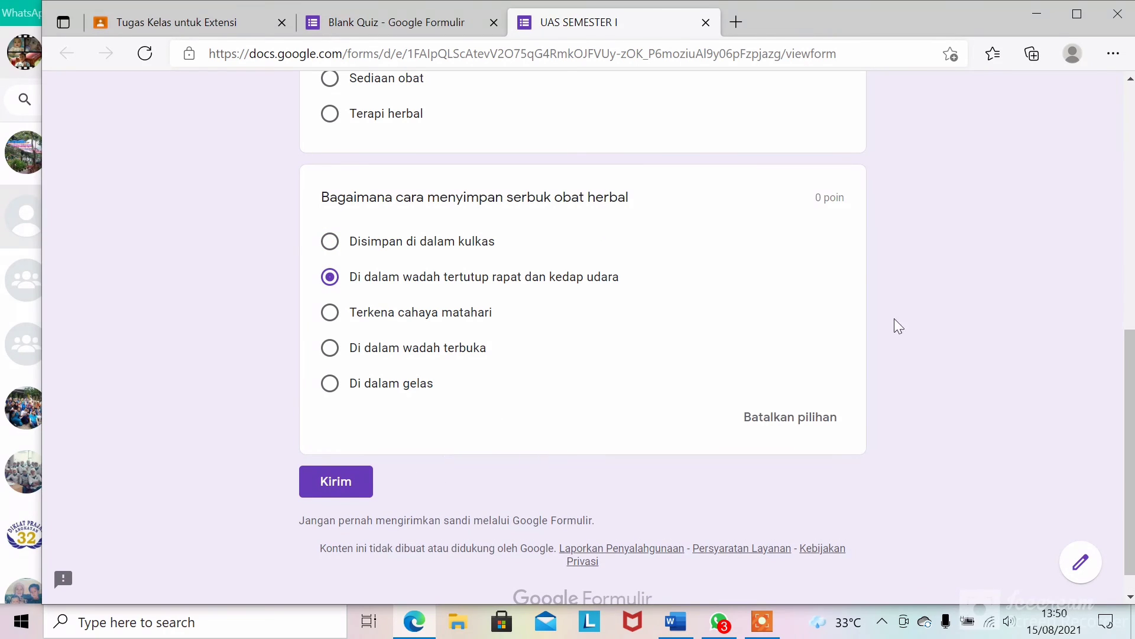
- Enter the required full name, choose Sediaan obat for the first question, and submit
left_click_drag(1133, 387, 1101, 127)
scroll(1106, 178, "down", 10)
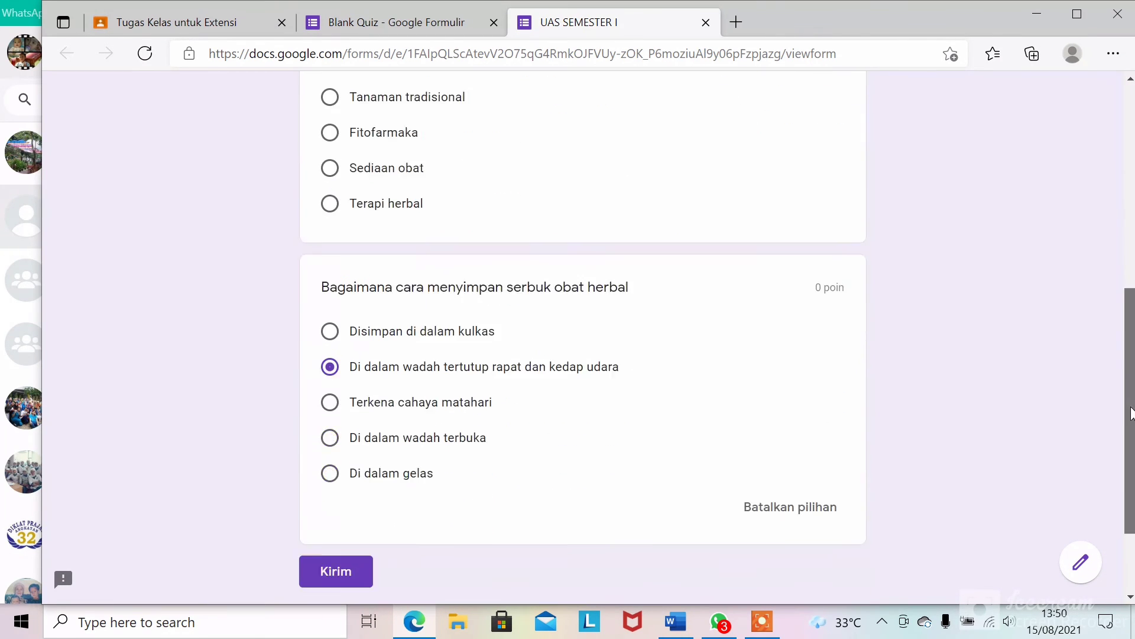
scroll(1114, 167, "up", 7)
scroll(1111, 159, "up", 4)
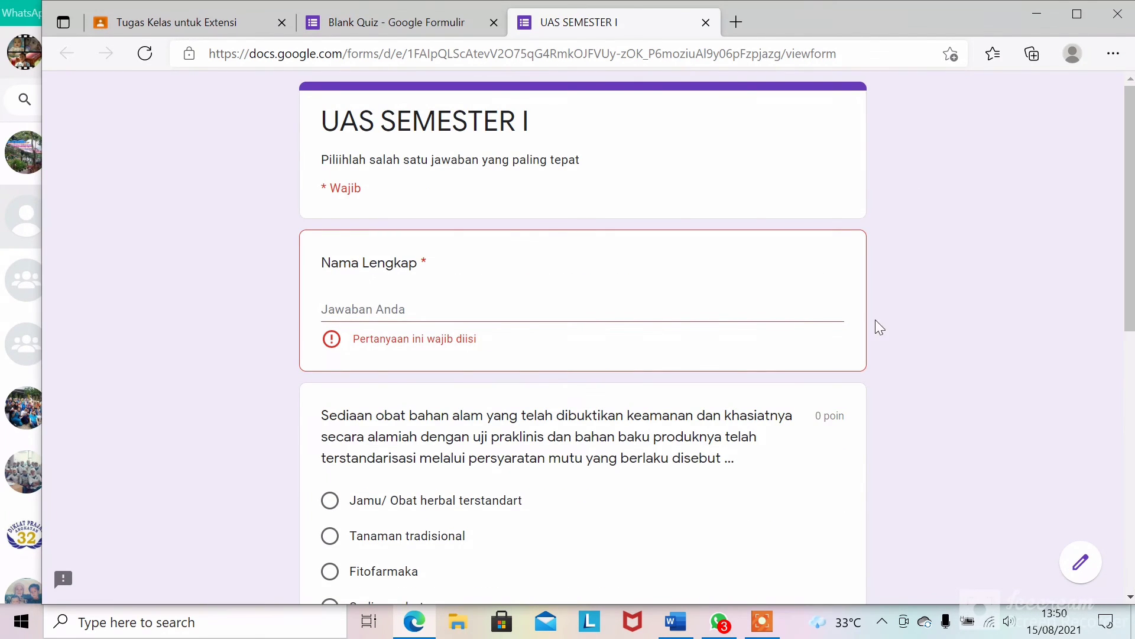
left_click(413, 300)
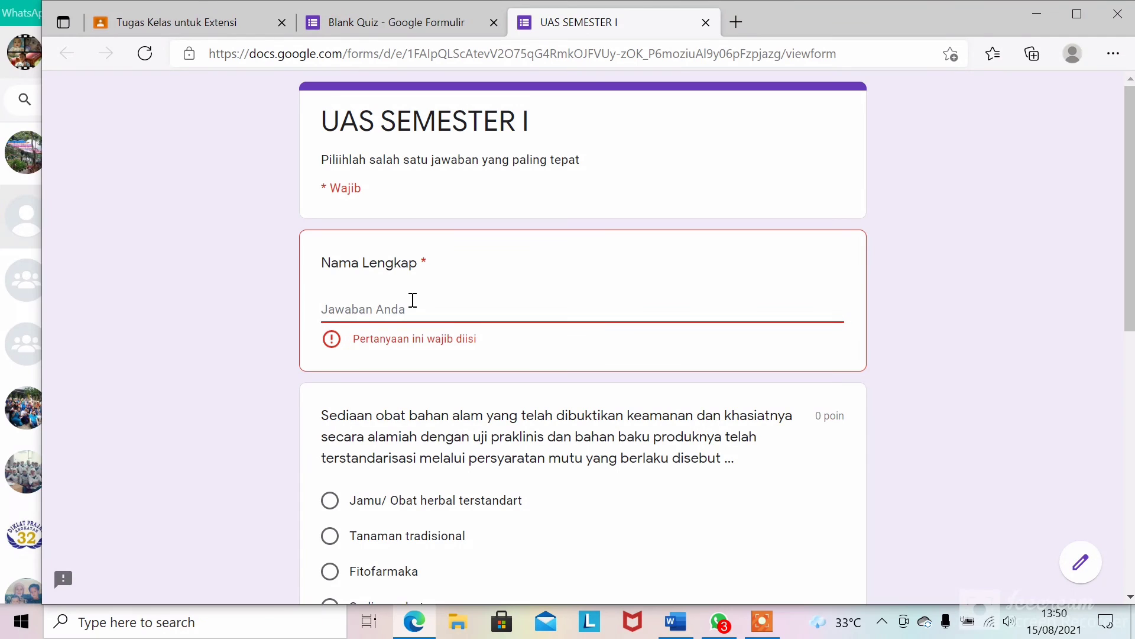
type("Alif")
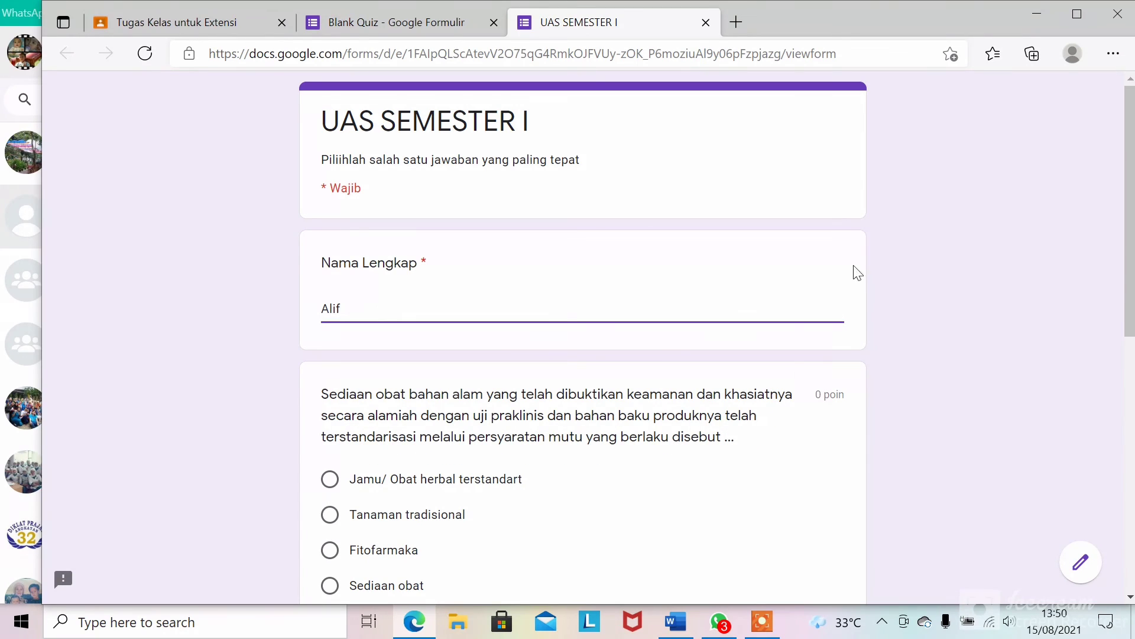
scroll(1130, 248, "down", 3)
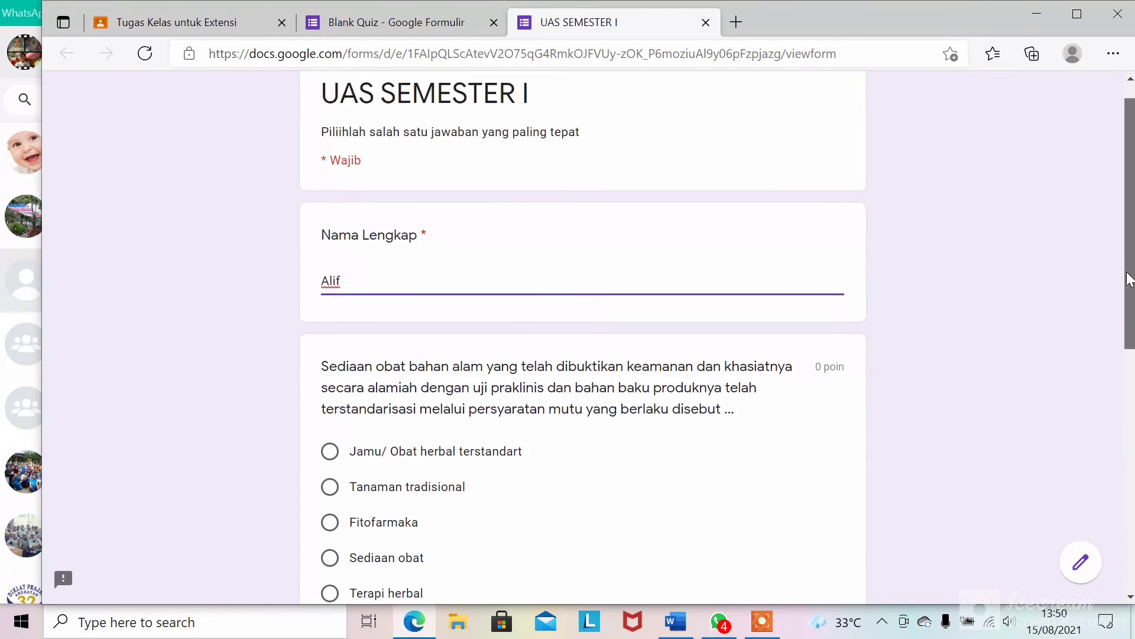
left_click(370, 420)
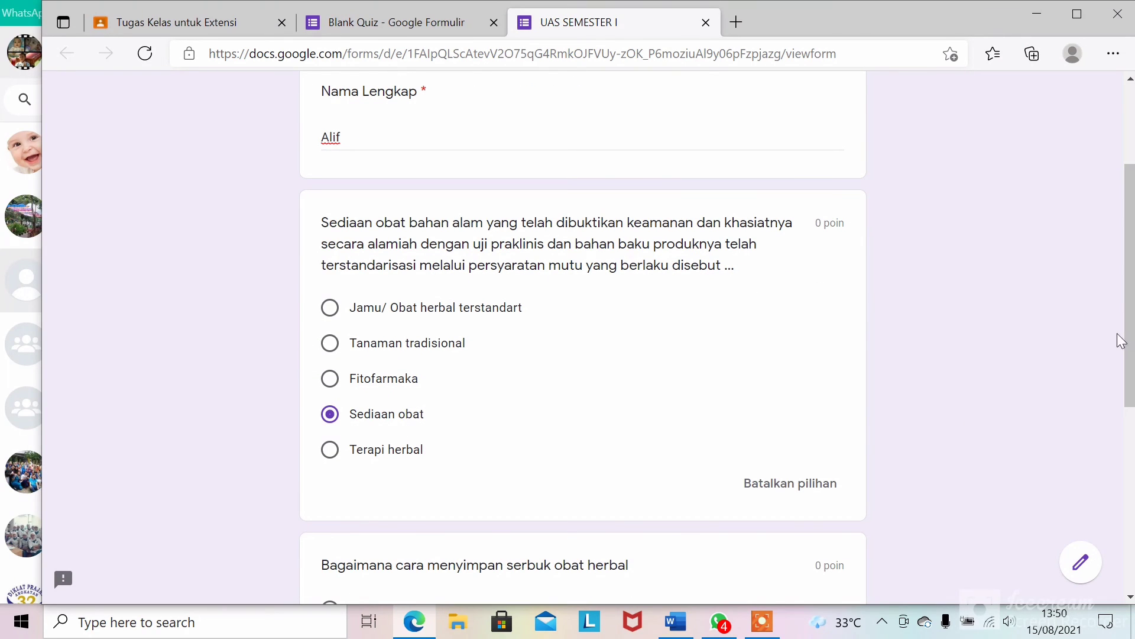
left_click_drag(1134, 355, 1131, 491)
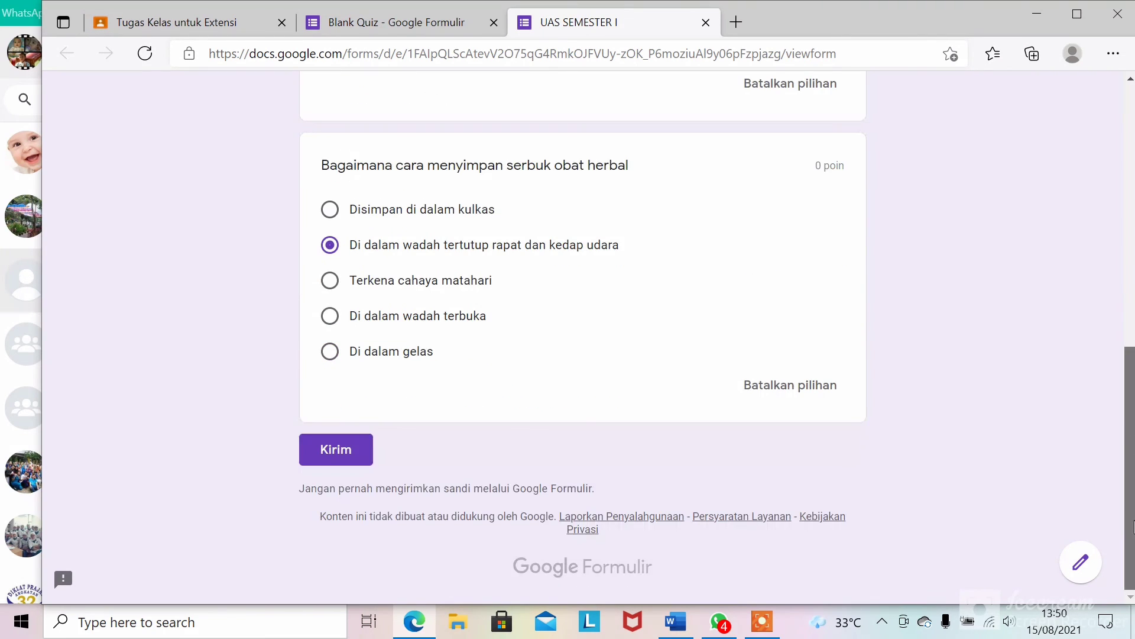
left_click(335, 449)
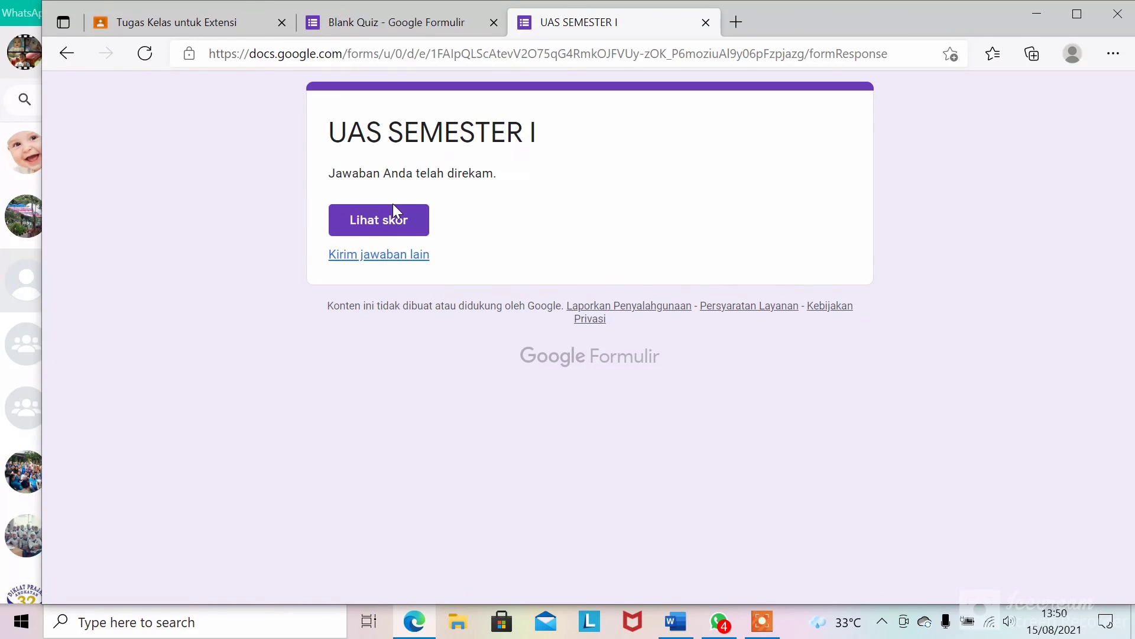
- Open the score page and review it: Sediaan obat wrong (Fitofarmaka correct), storage answer right
left_click(393, 218)
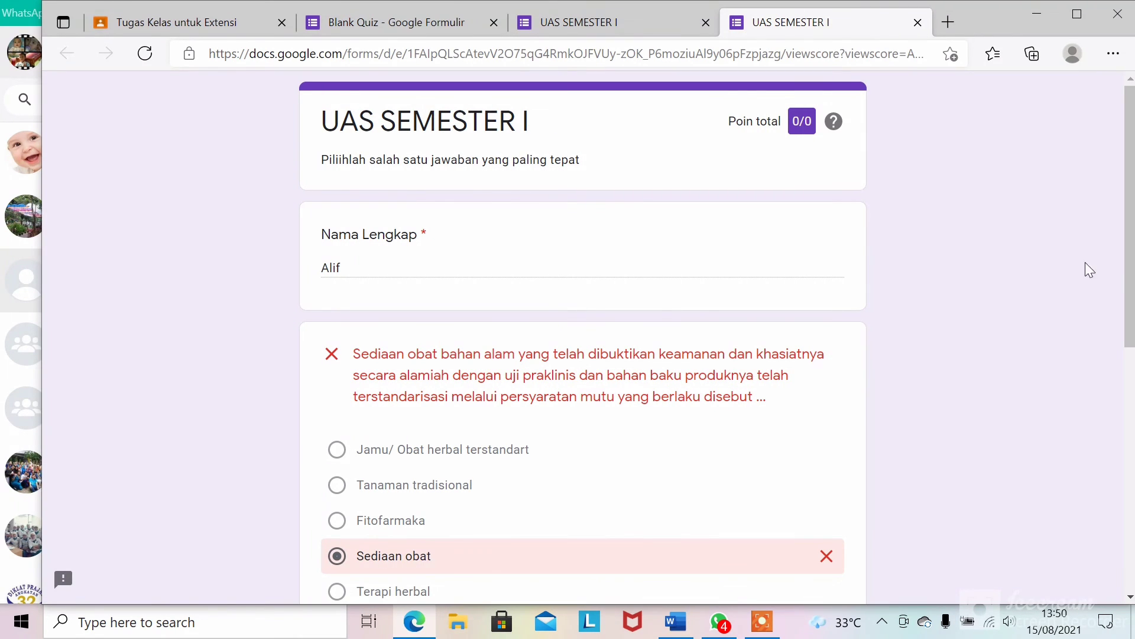
left_click_drag(1125, 278, 1122, 233)
left_click_drag(1134, 212, 1133, 366)
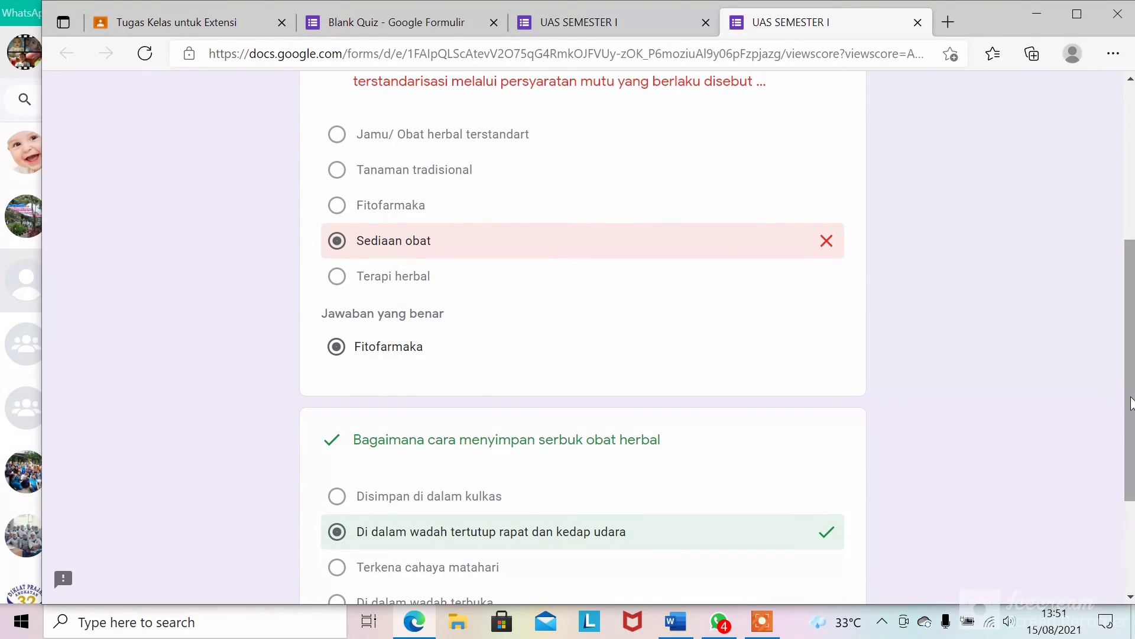
left_click_drag(1133, 375, 1089, 164)
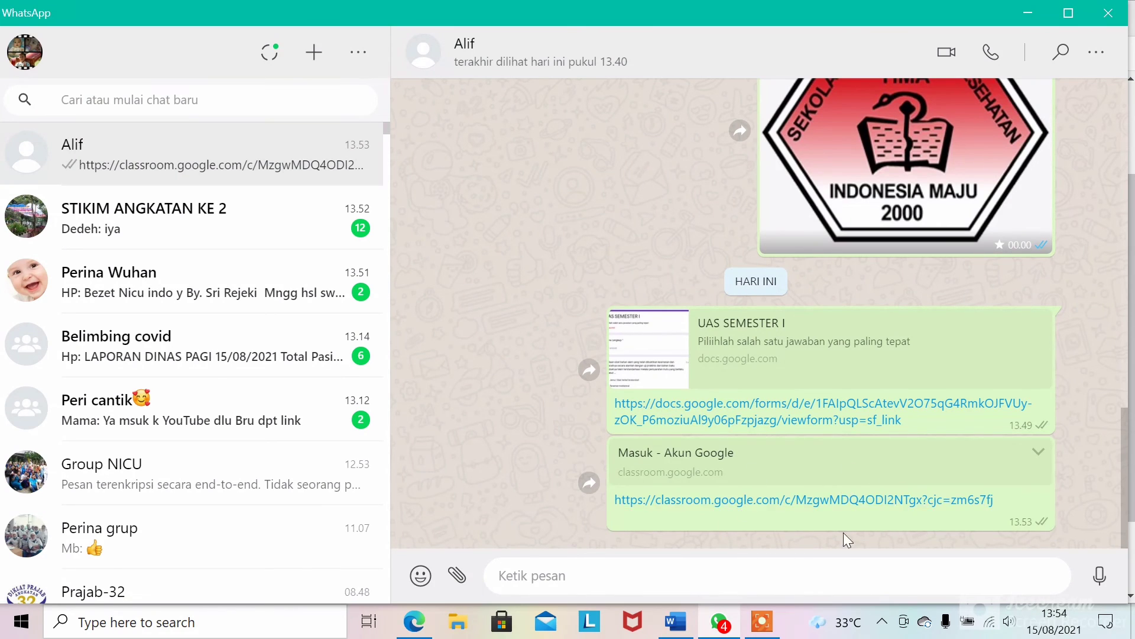
- Open the classroom.google.com link from the WhatsApp chat to load the Extensi class
left_click(841, 502)
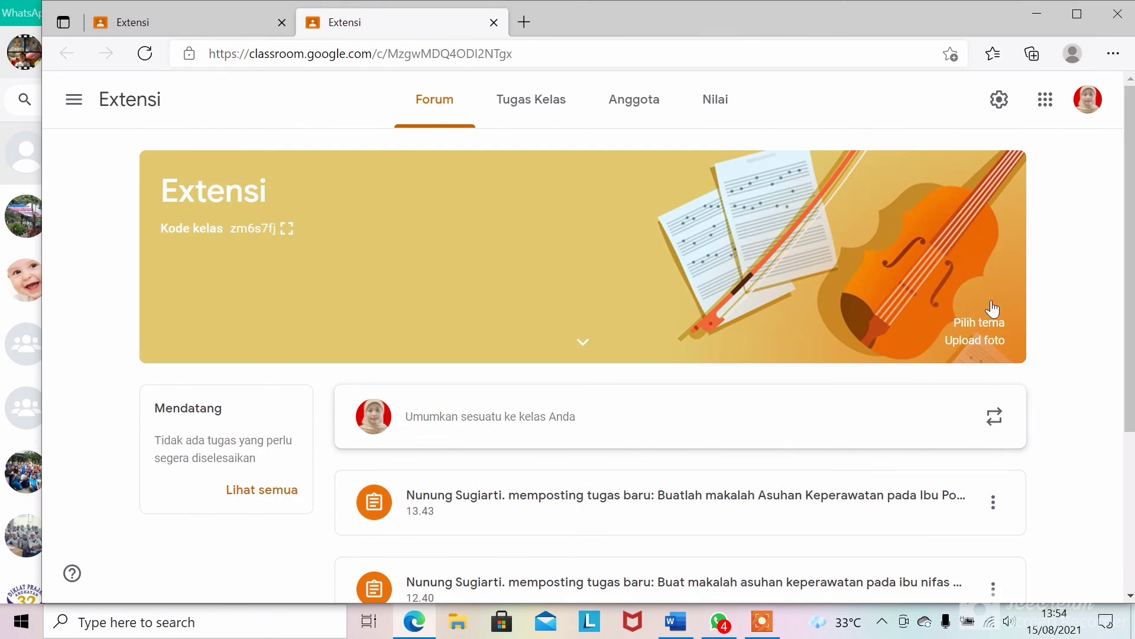
scroll(777, 180, "down", 4)
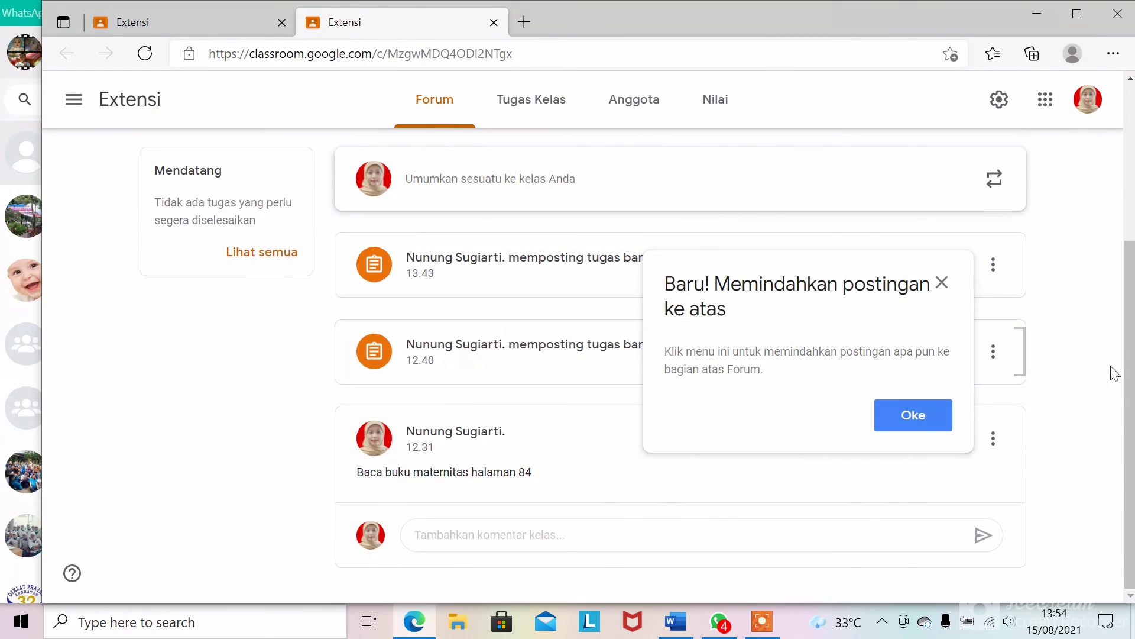
left_click(942, 284)
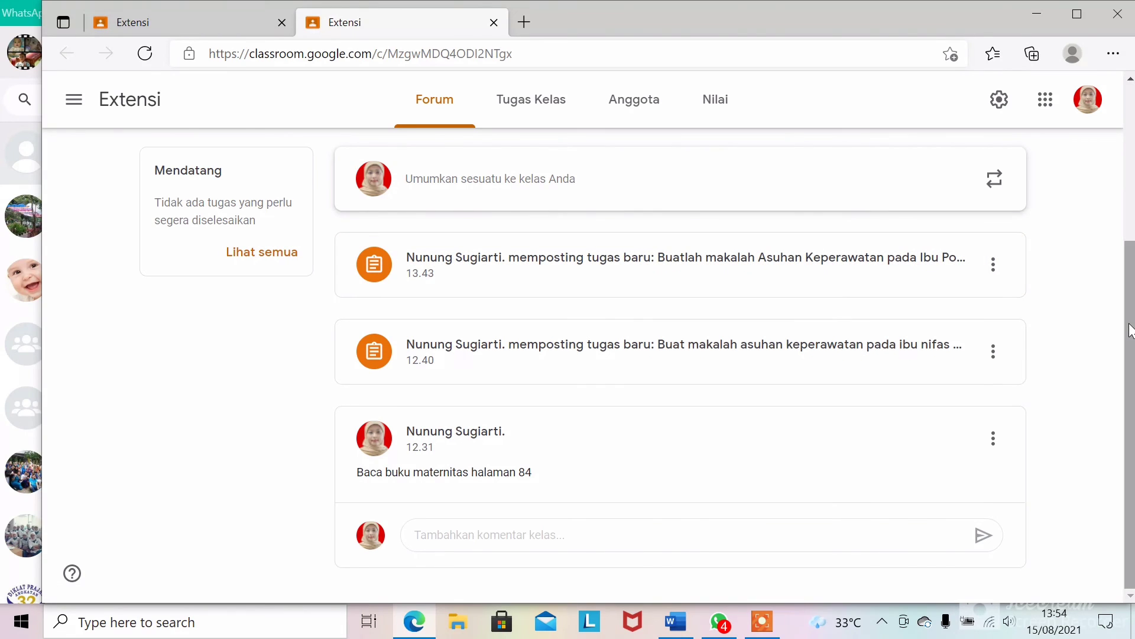
scroll(1130, 329, "up", 3)
scroll(1130, 393, "down", 3)
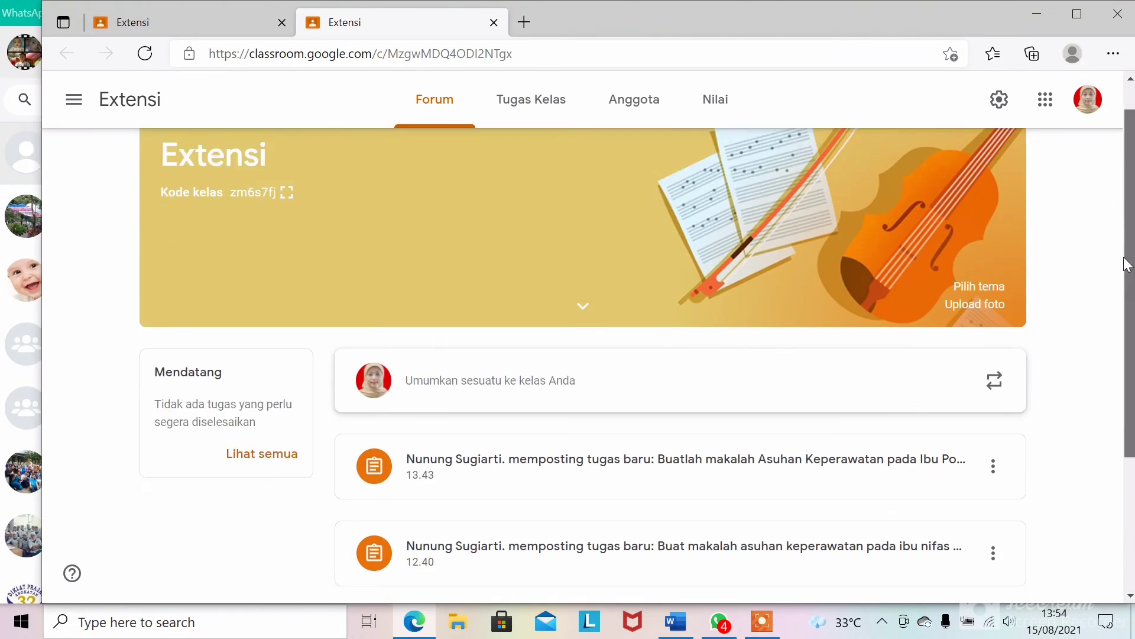
scroll(1130, 393, "up", 4)
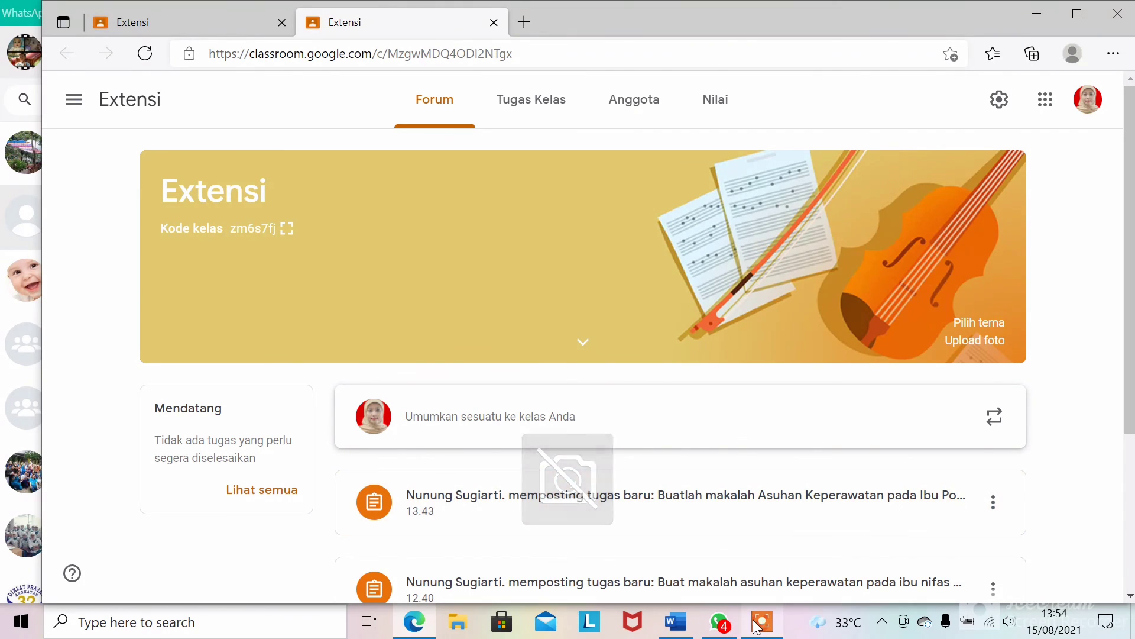
left_click(461, 623)
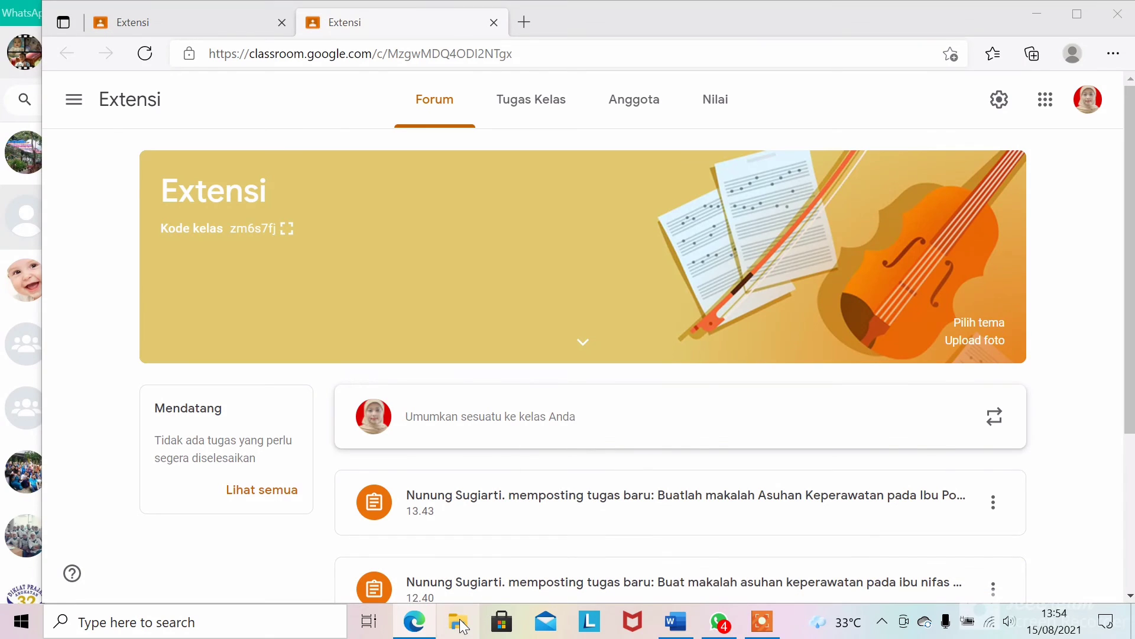